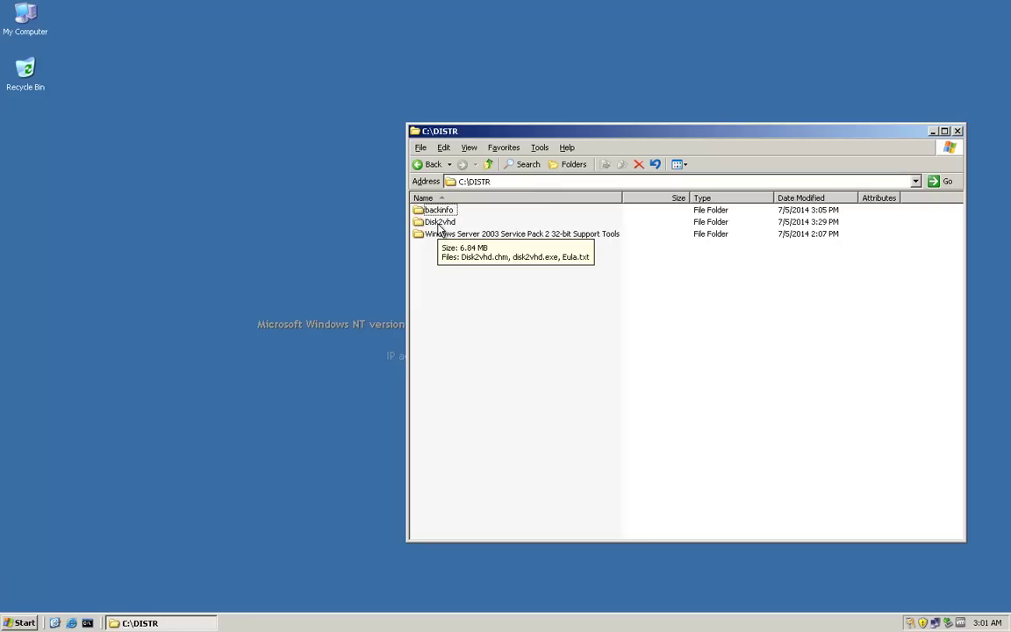
Launch disk2vhd.exe, accept the licence, and set up a VHDX export of C:\ to DC01.vhdx.
double_click(440, 222)
double_click(460, 222)
scroll(588, 302, "down", 20)
left_click(586, 402)
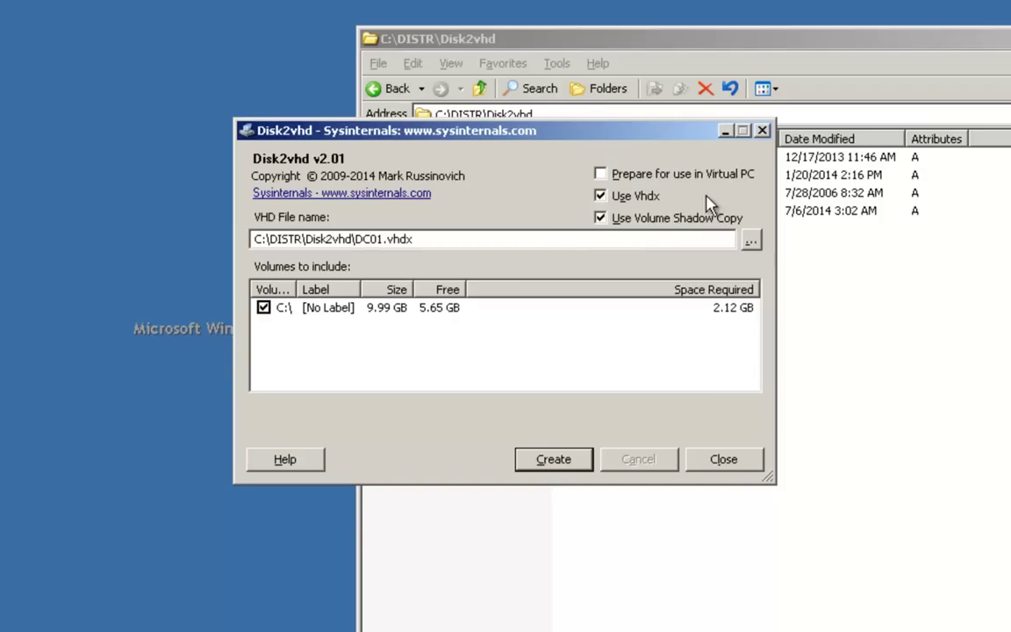
left_click(601, 197)
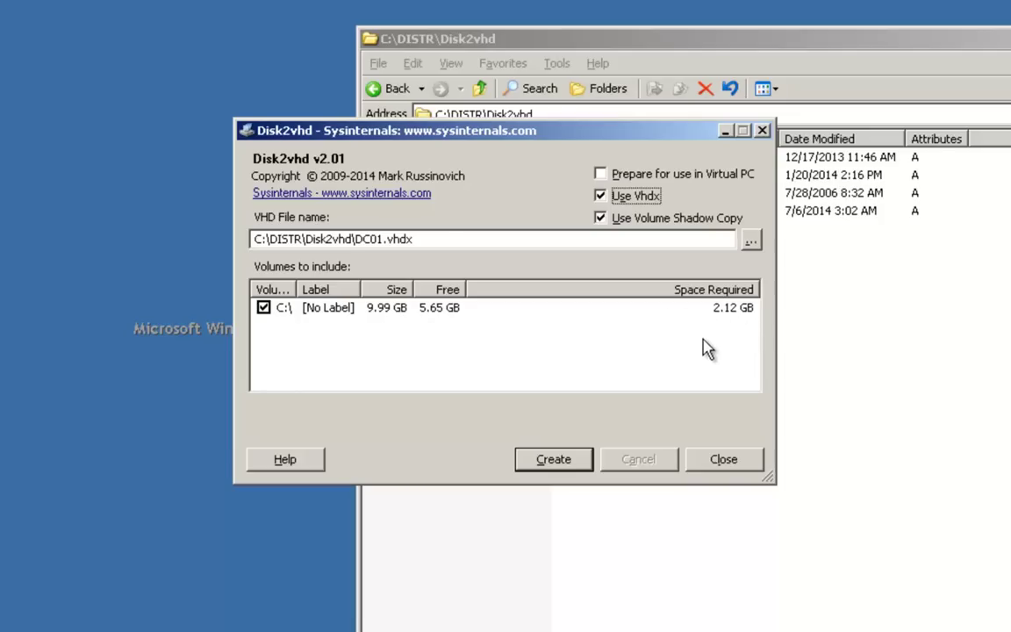
Create the DC01.VHDX image of C: and let the export finish successfully.
left_click(553, 463)
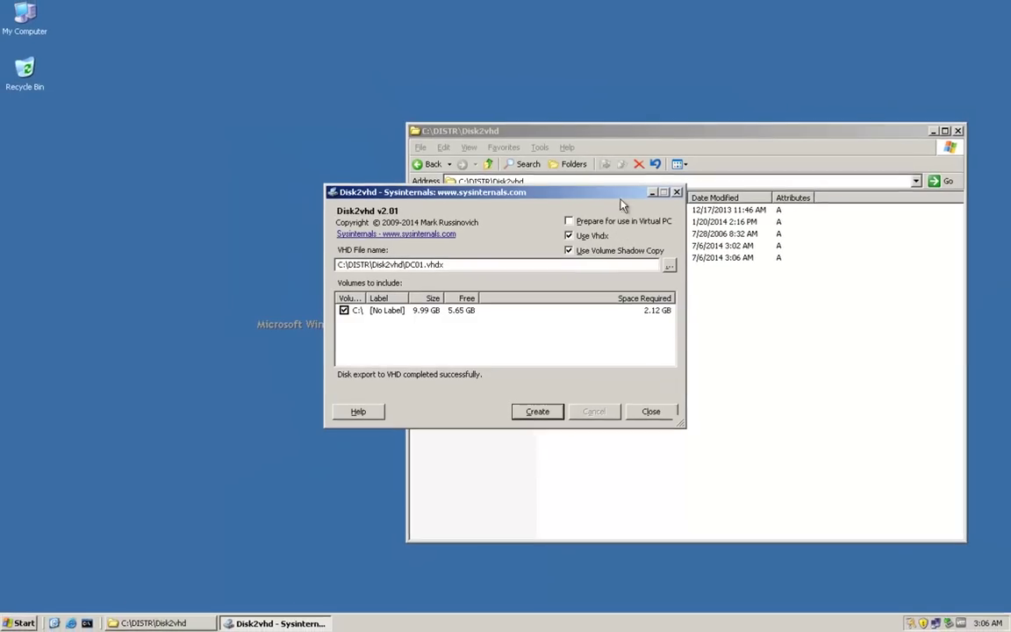
left_click_drag(654, 132, 934, 291)
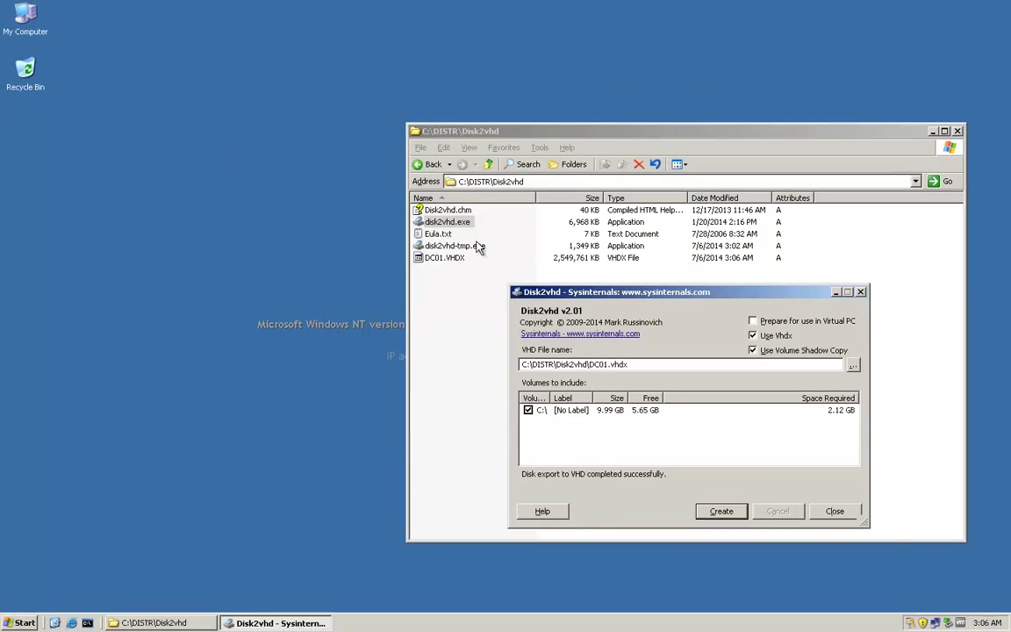
Close Disk2vhd and share the Disk2vhd folder on the network as 'Disk2vhd'.
left_click(836, 513)
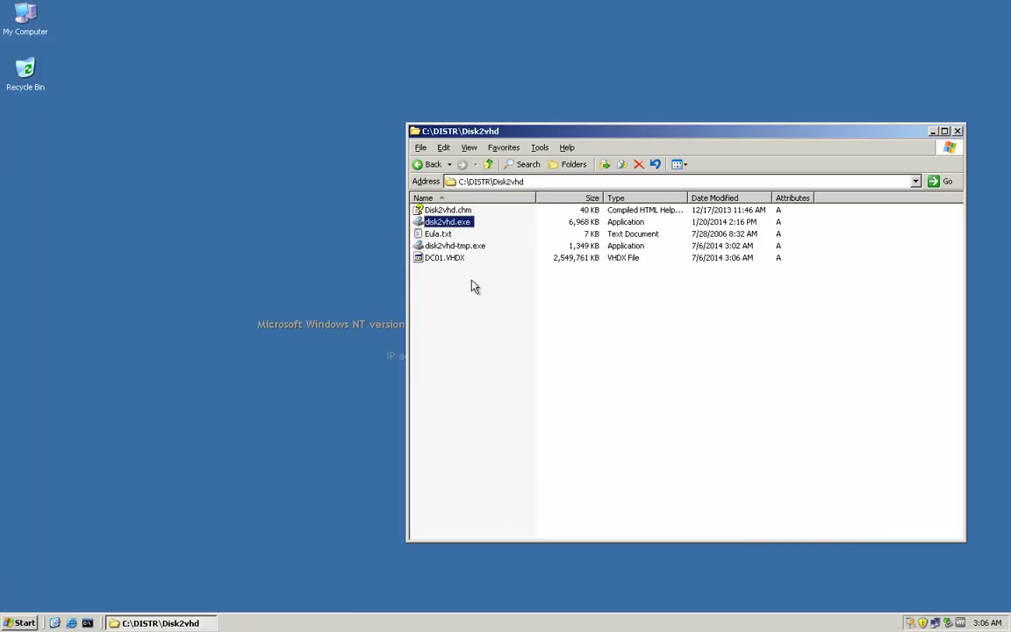
left_click(436, 248)
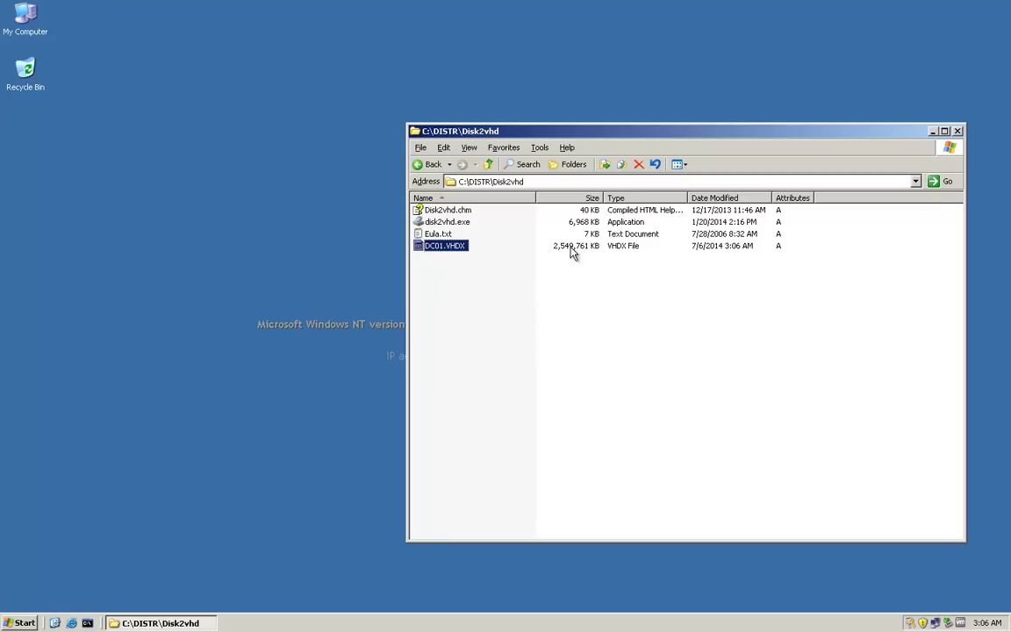
right_click(462, 289)
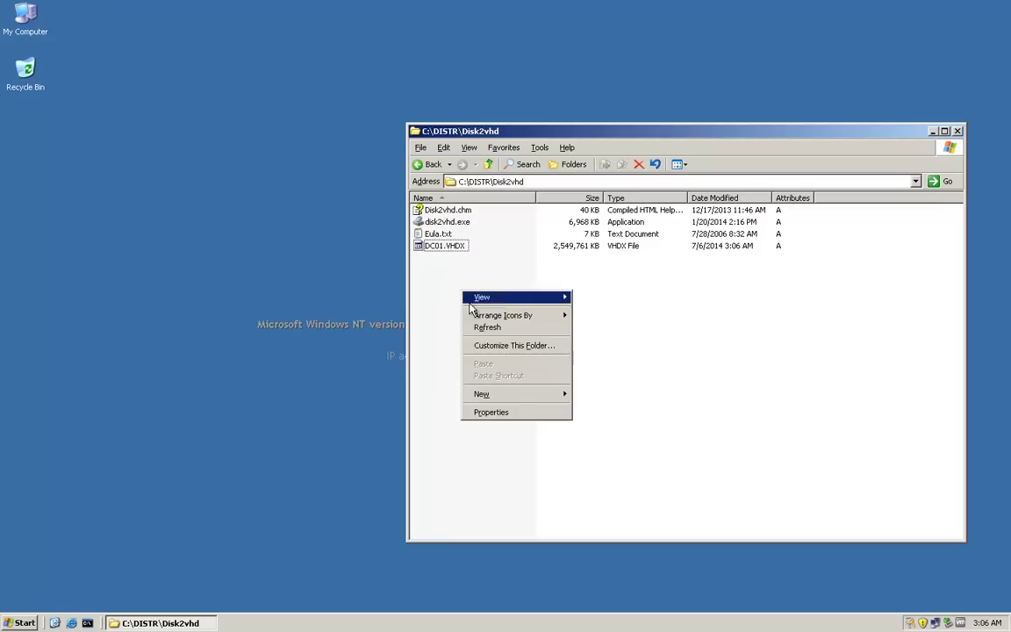
left_click(506, 414)
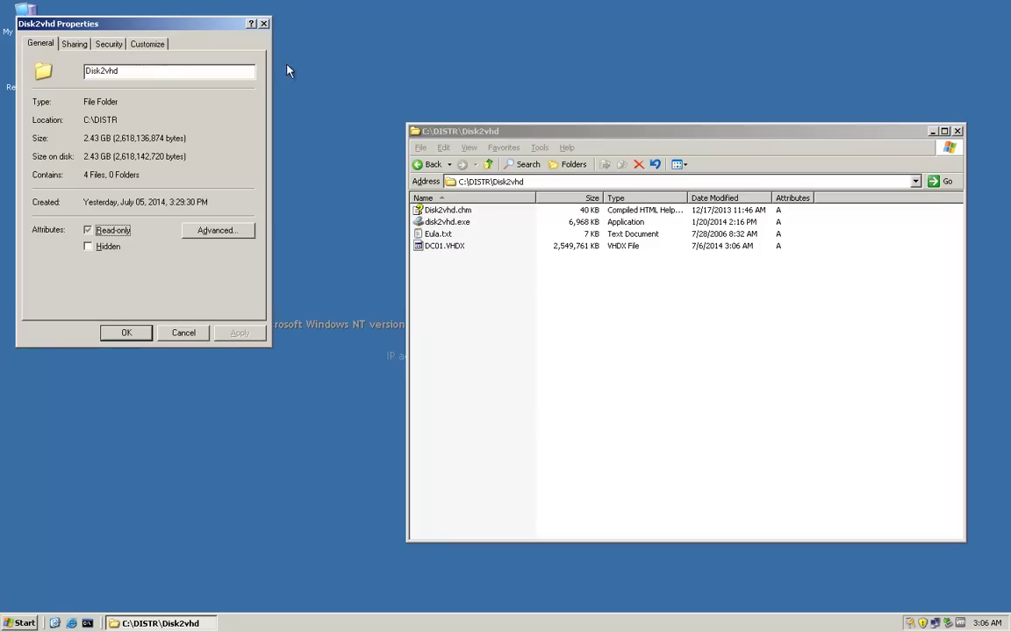
left_click_drag(205, 28, 680, 262)
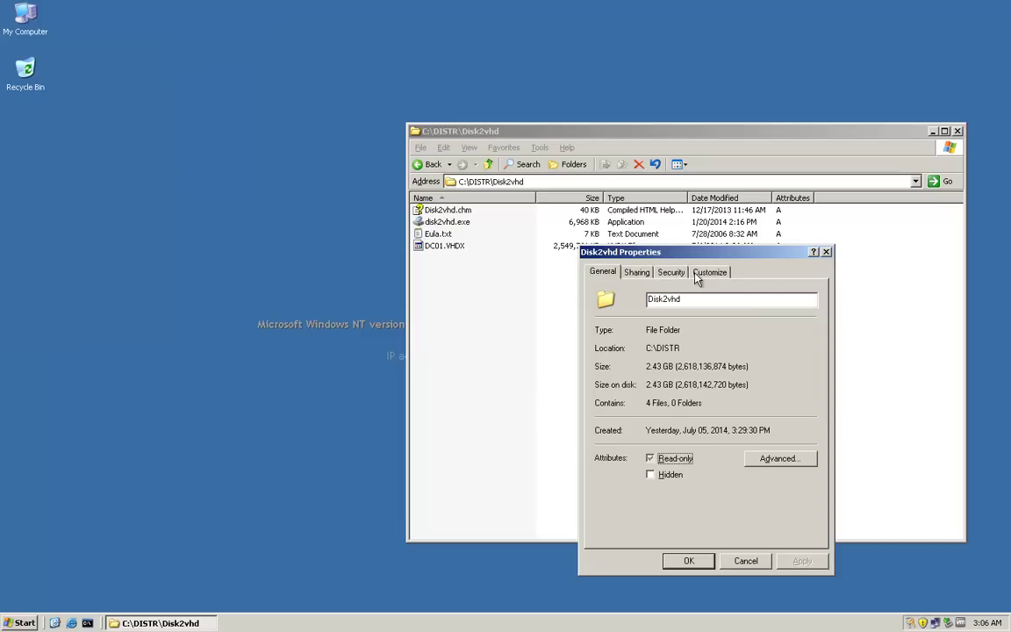
left_click(637, 272)
left_click(606, 341)
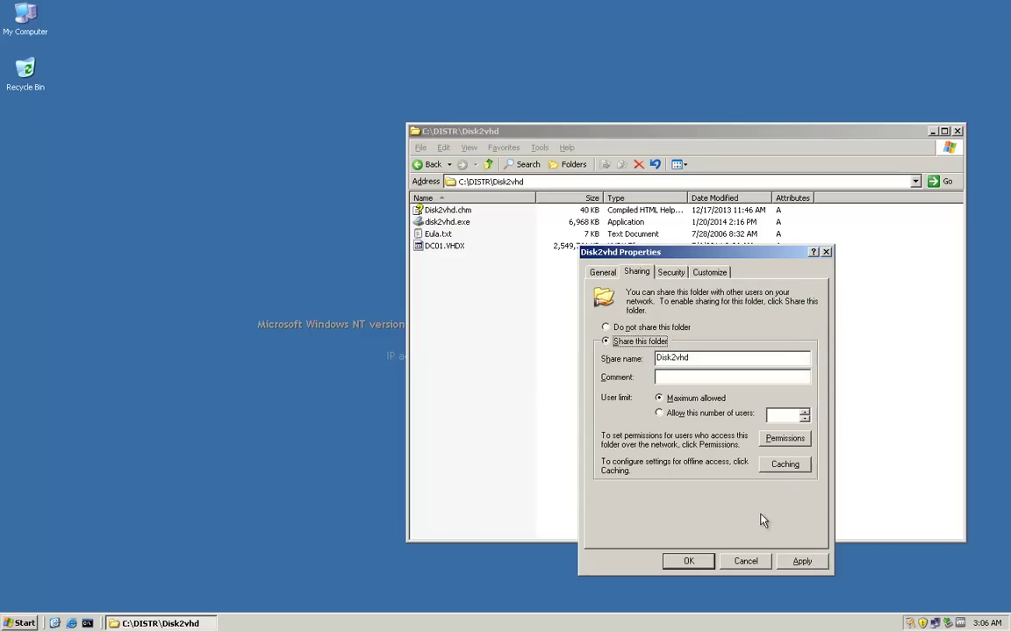
left_click(803, 562)
left_click(688, 562)
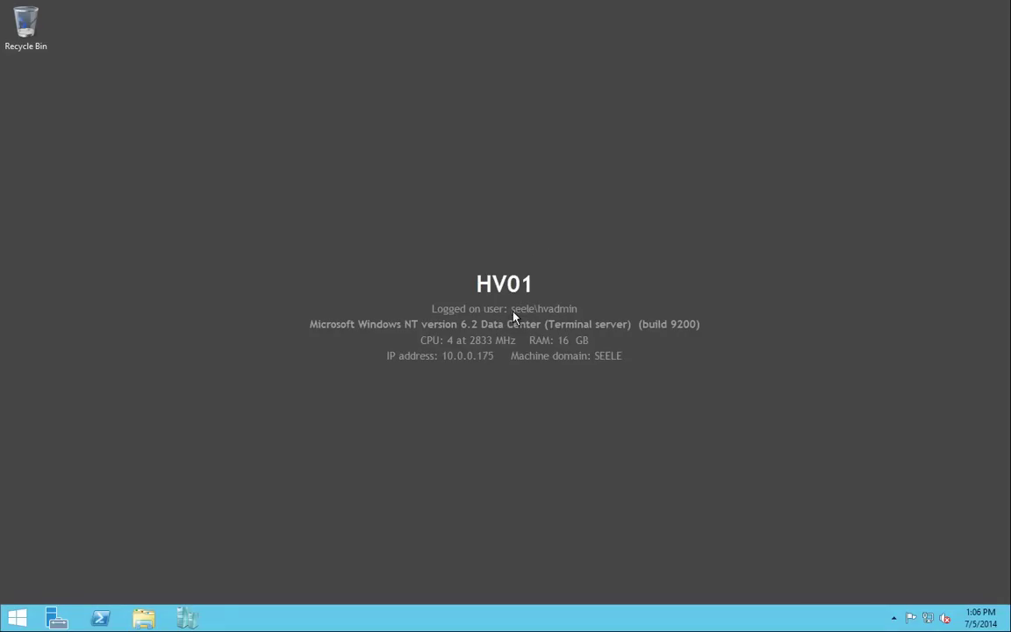
Browse to \\dc01\Disk2vhd on HV01 and copy the DC01 disk image.
left_click(147, 616)
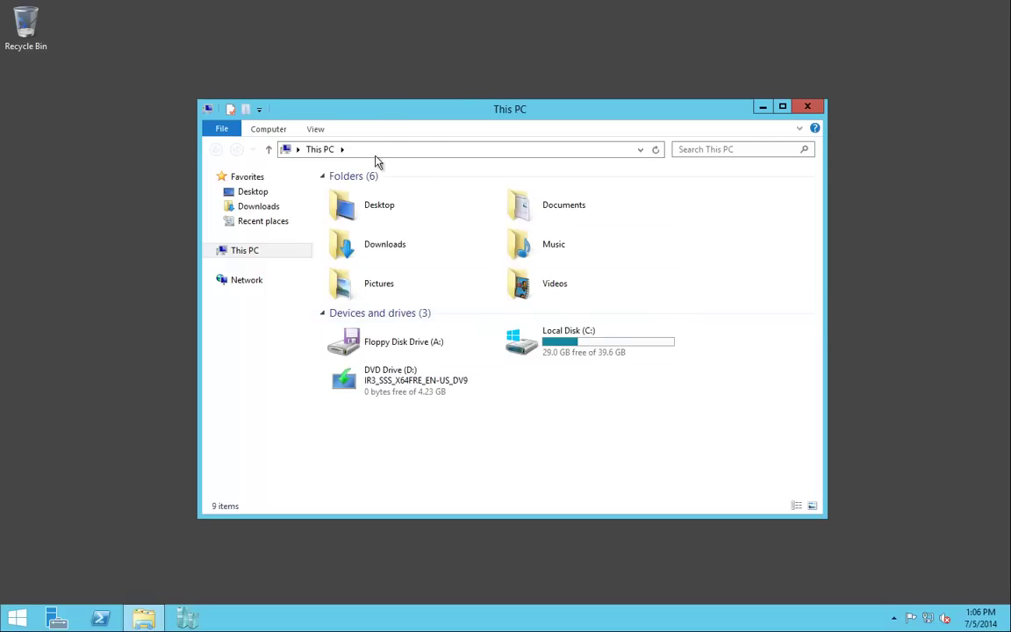
left_click(384, 151)
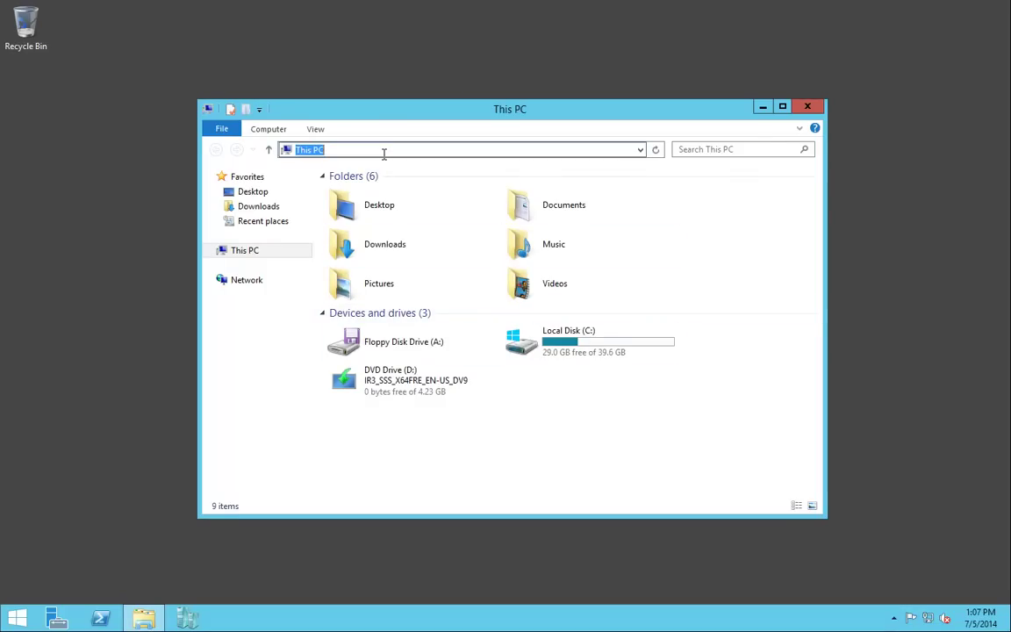
type("\\\\dc01\\")
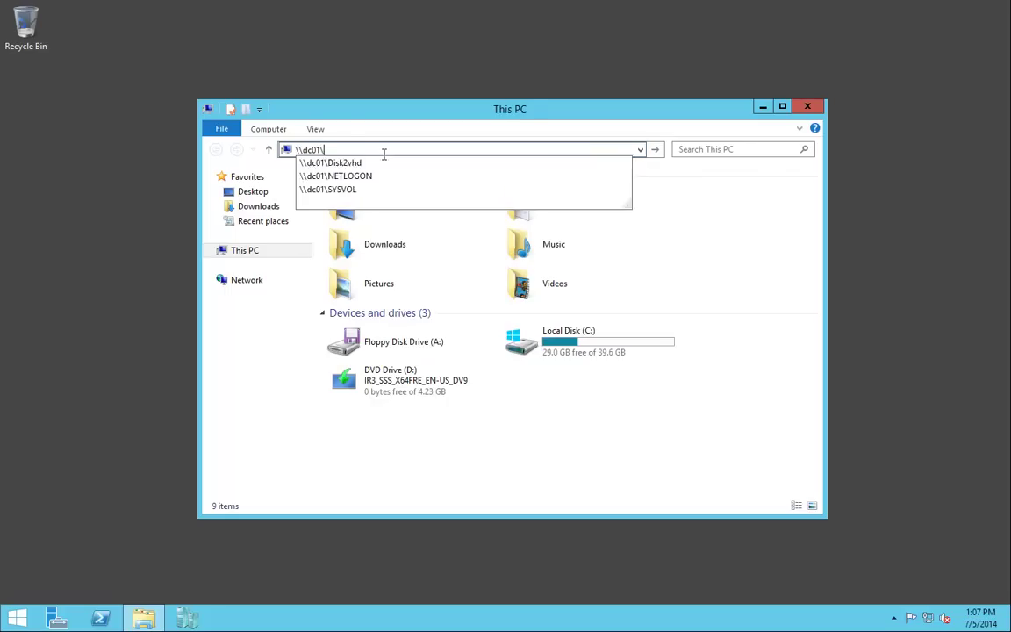
key("Return")
double_click(376, 198)
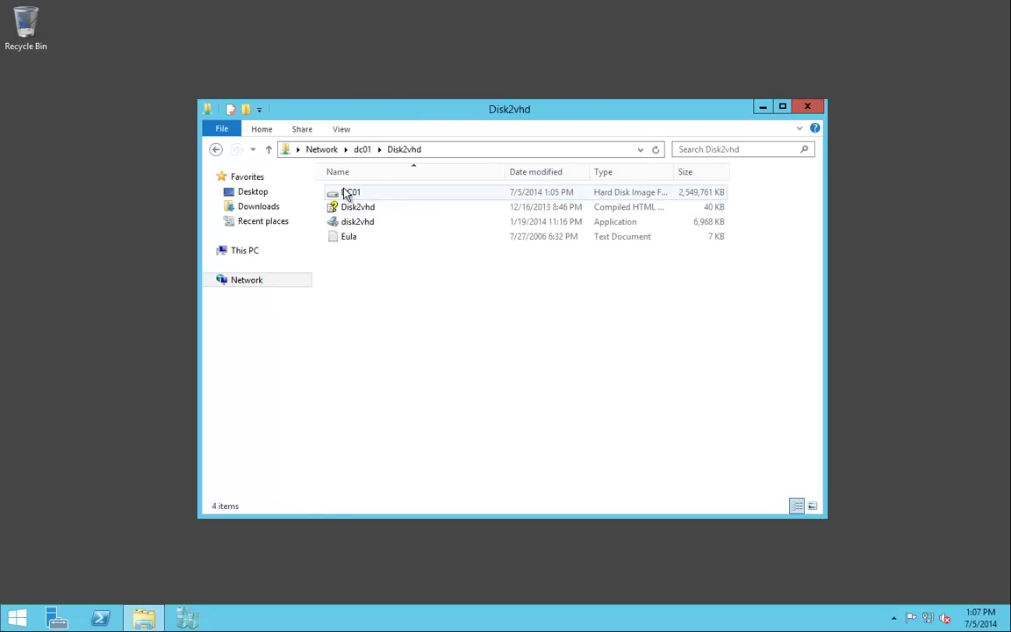
left_click(351, 193)
right_click(348, 190)
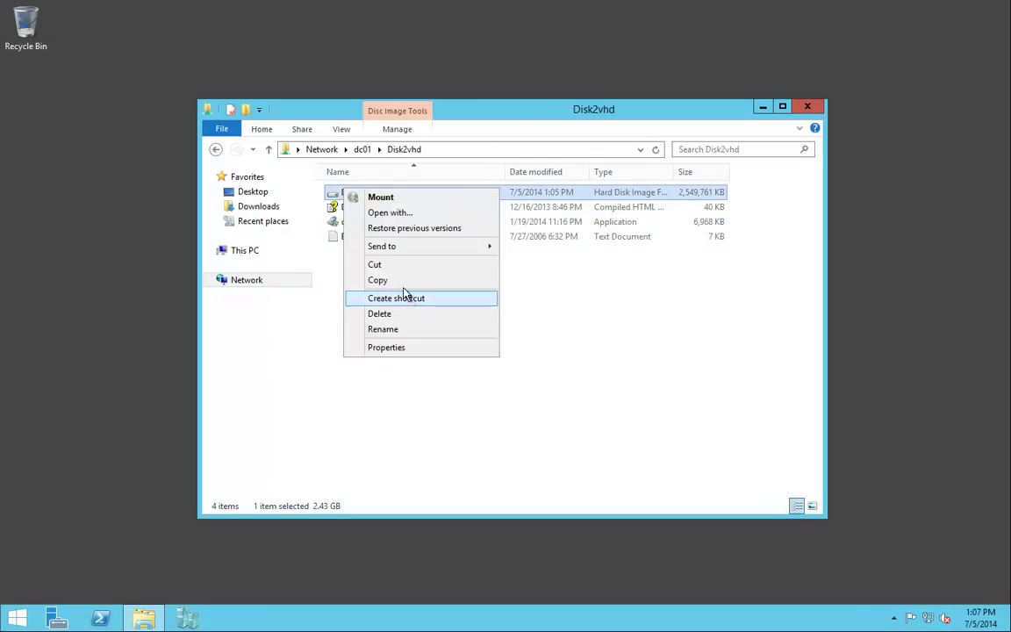
left_click(356, 281)
Create a new folder C:\dc01 and paste the DC01 image into it.
left_click(260, 253)
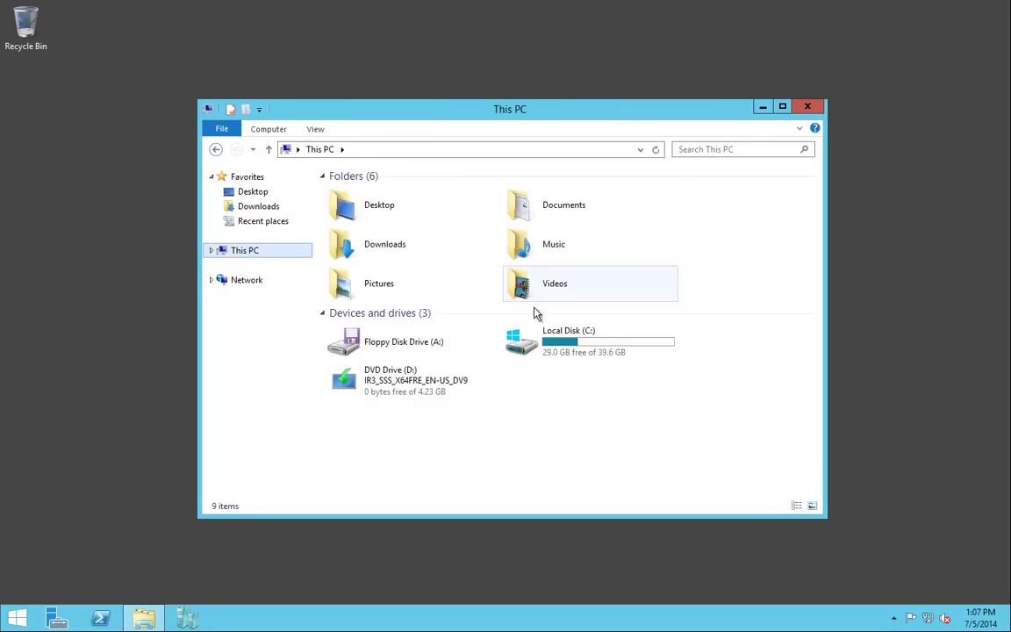
left_click(547, 341)
double_click(548, 342)
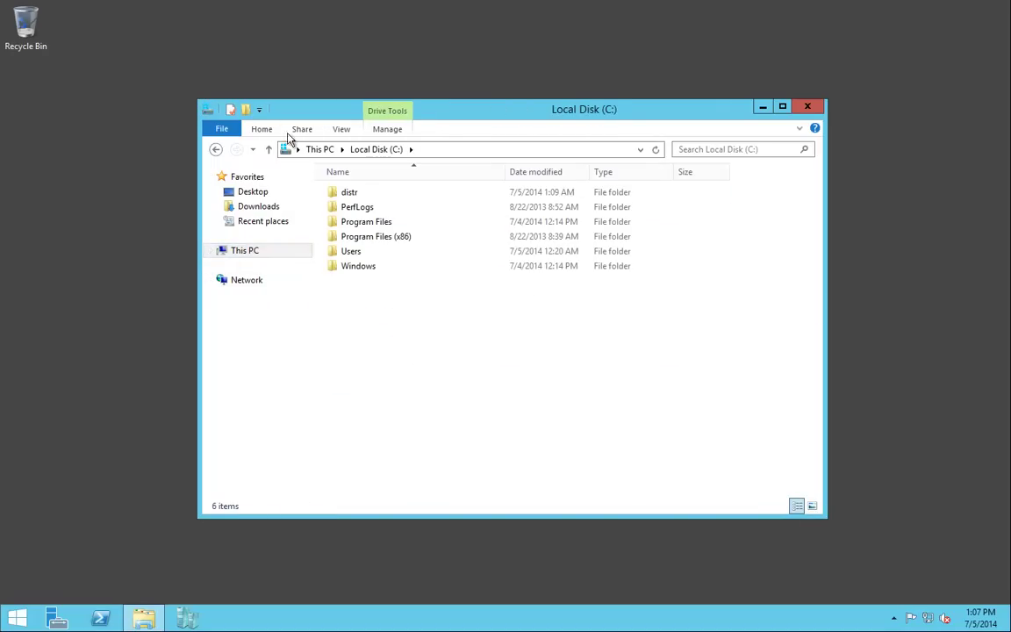
left_click(261, 129)
left_click(491, 172)
type("dc01")
key("Return")
key("Return")
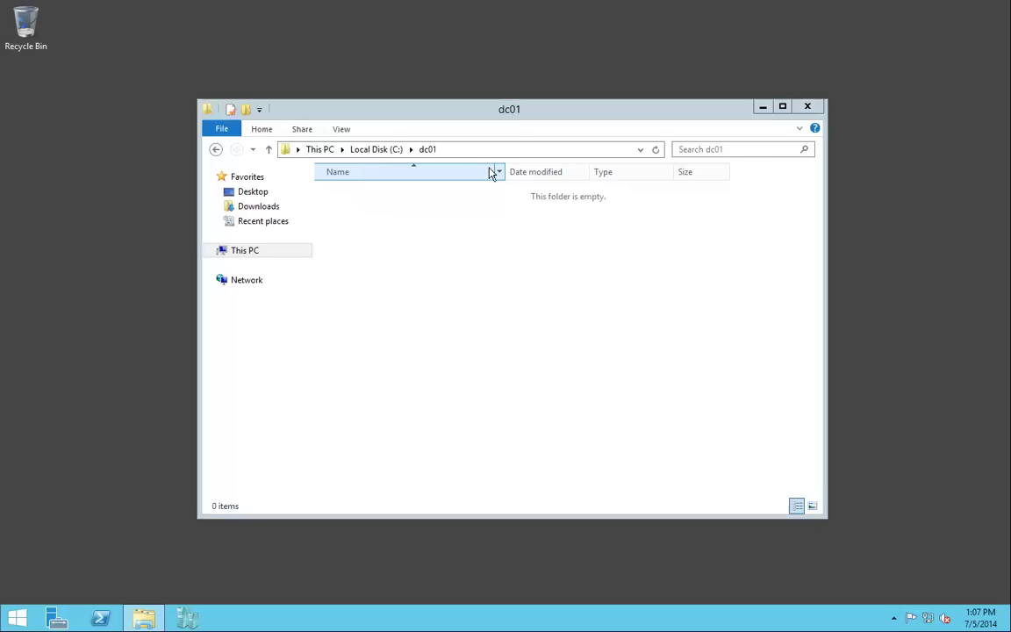
right_click(434, 241)
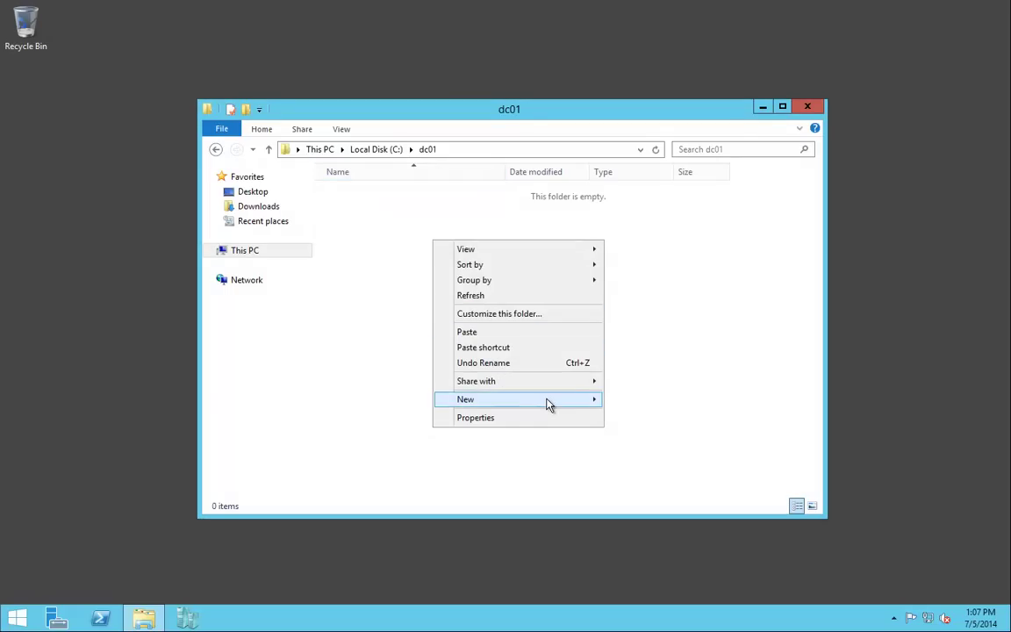
left_click(480, 333)
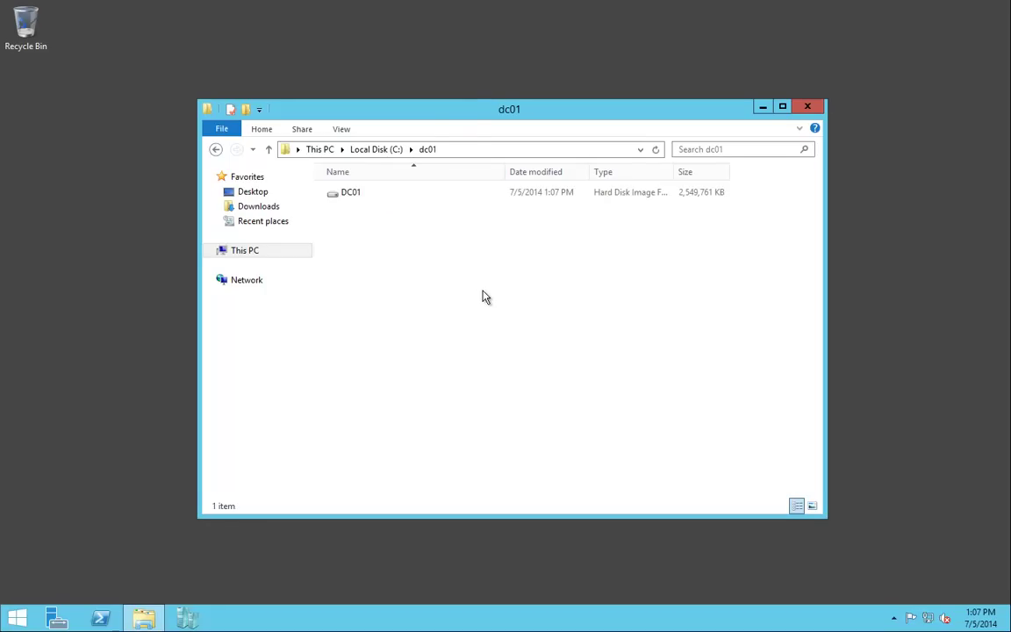
left_click_drag(512, 123, 631, 274)
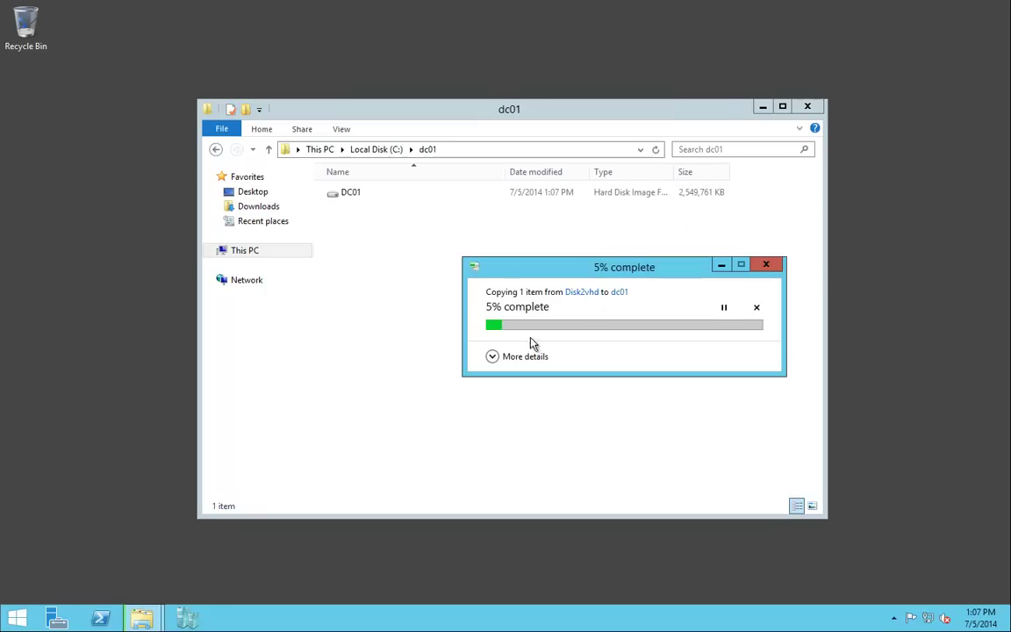
Show the copy dialog's detailed speed and time remaining until 77%, then open Start.
left_click(518, 355)
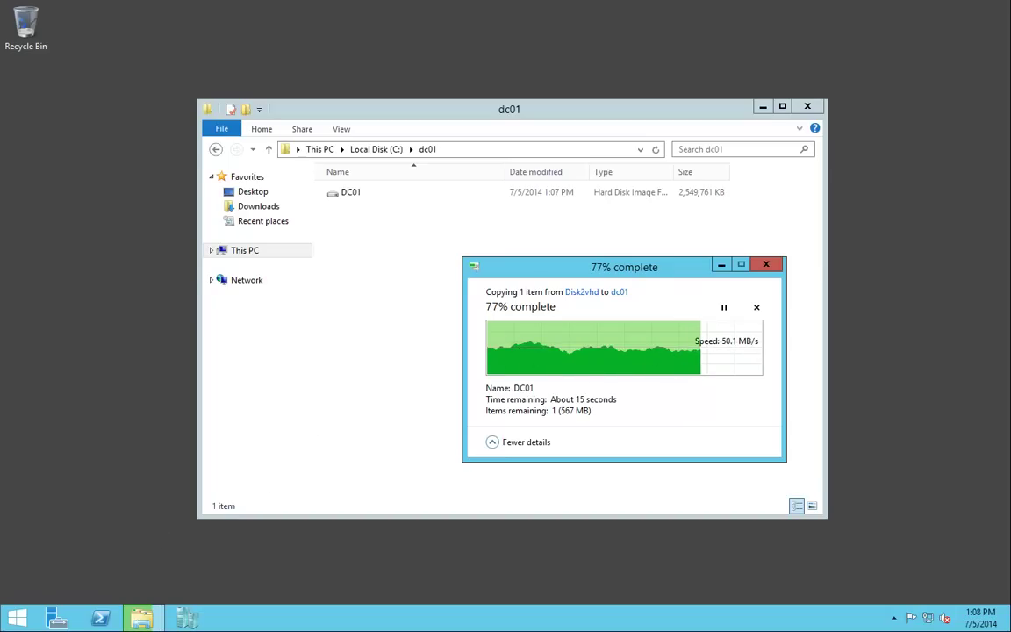
left_click(12, 618)
Launch Internet Explorer maximized and load the adds2hv.wc.local page.
left_click(216, 344)
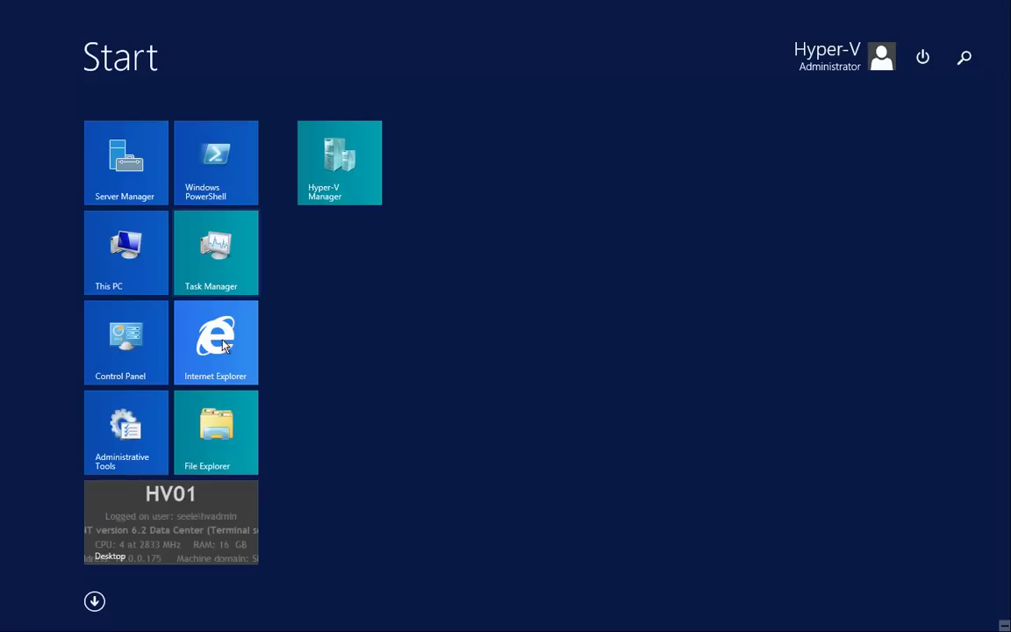
double_click(264, 33)
left_click(167, 29)
type("h")
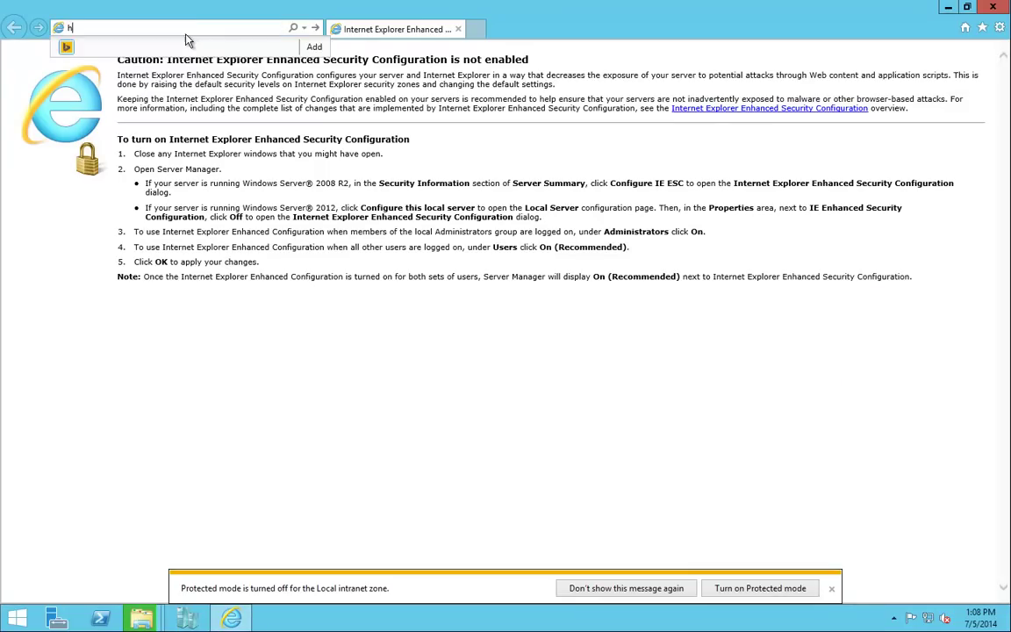
type("ttp://")
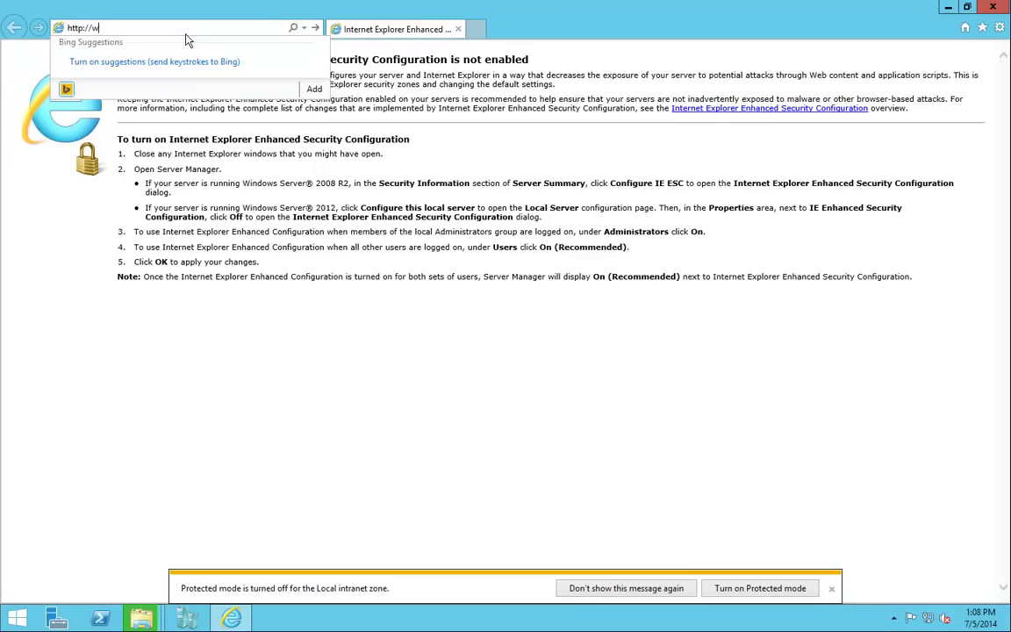
type("adds2hv.wc.local/")
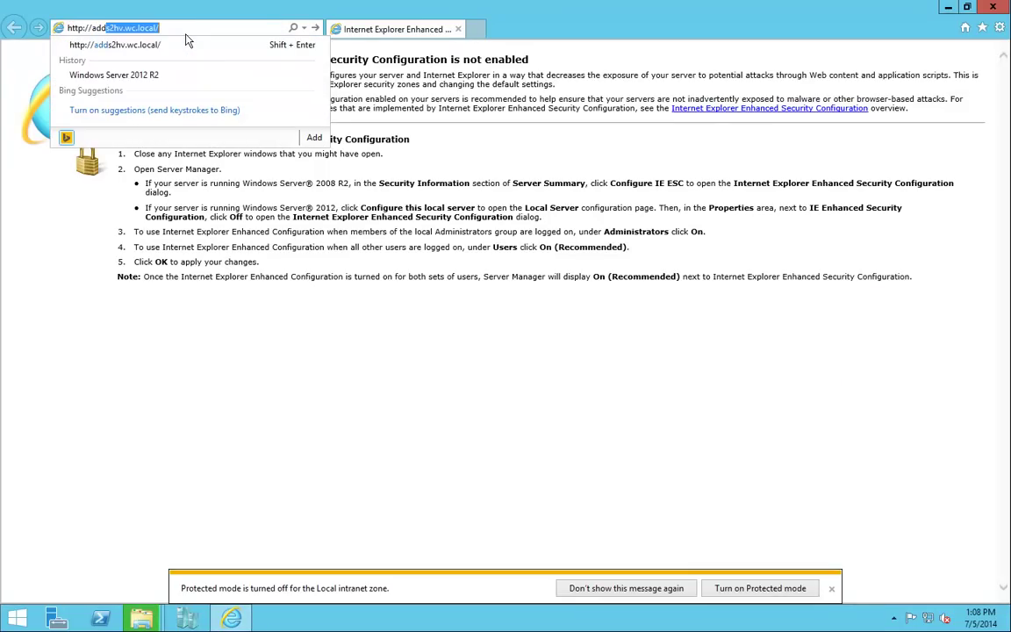
key("Return")
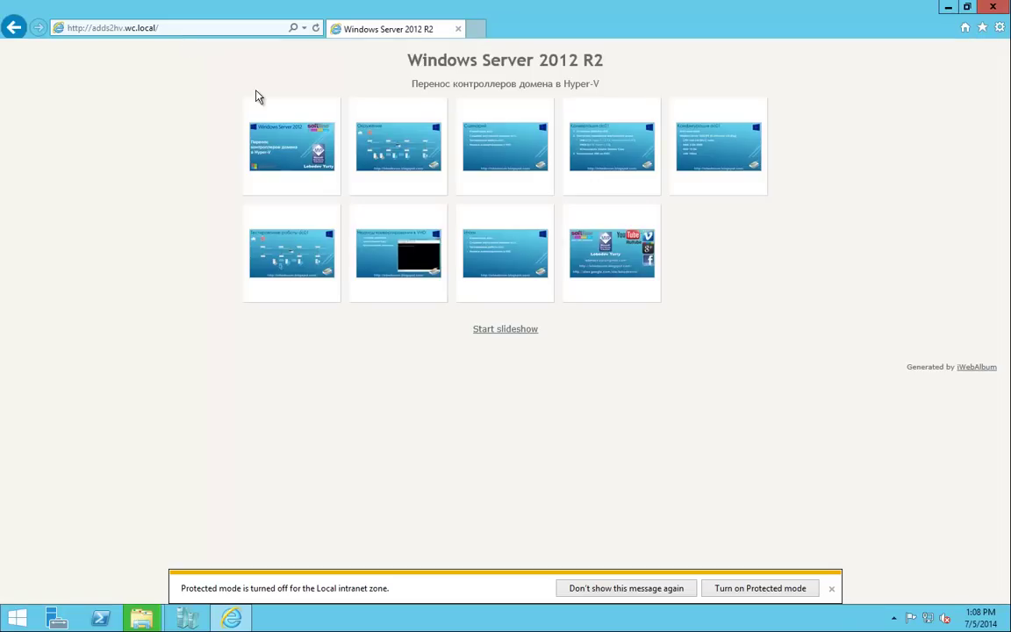
Hide the dc01 folder window, view slide 4, dismiss the protected-mode notice, and advance to slide 5.
key("alt+Tab")
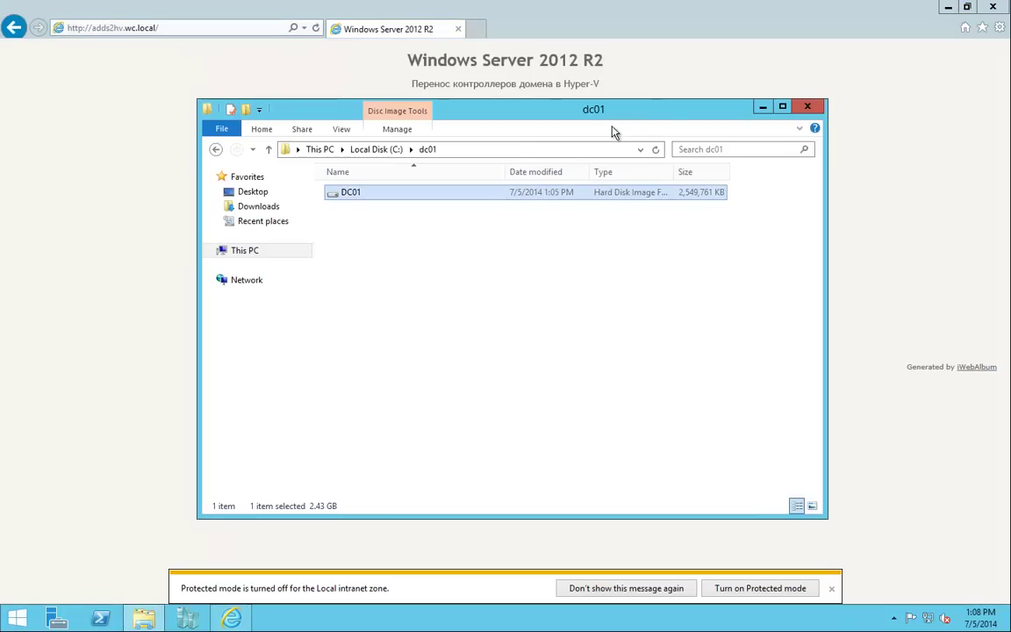
left_click(763, 107)
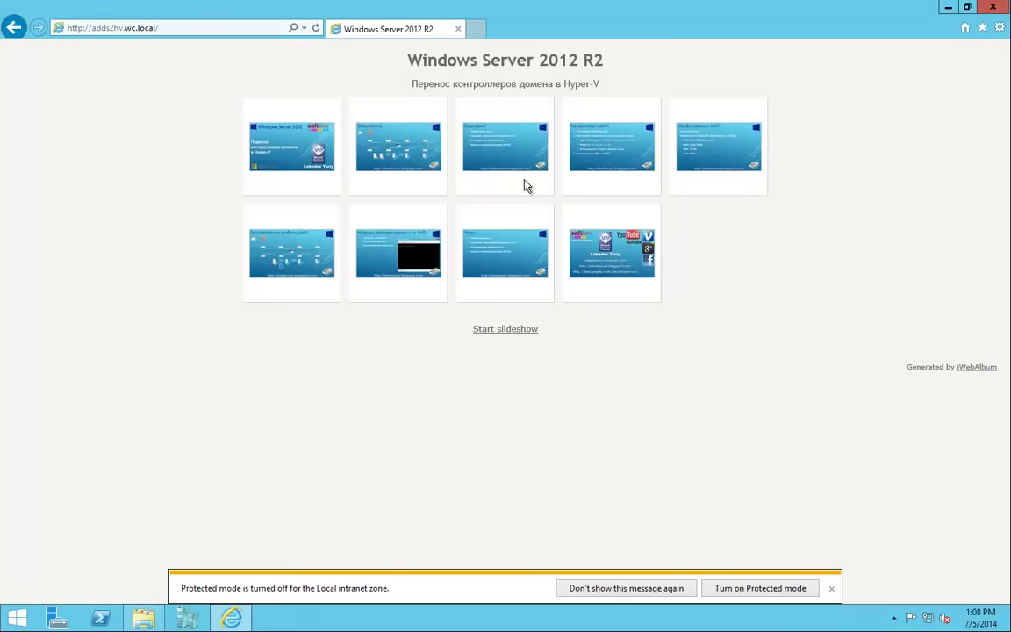
left_click(621, 155)
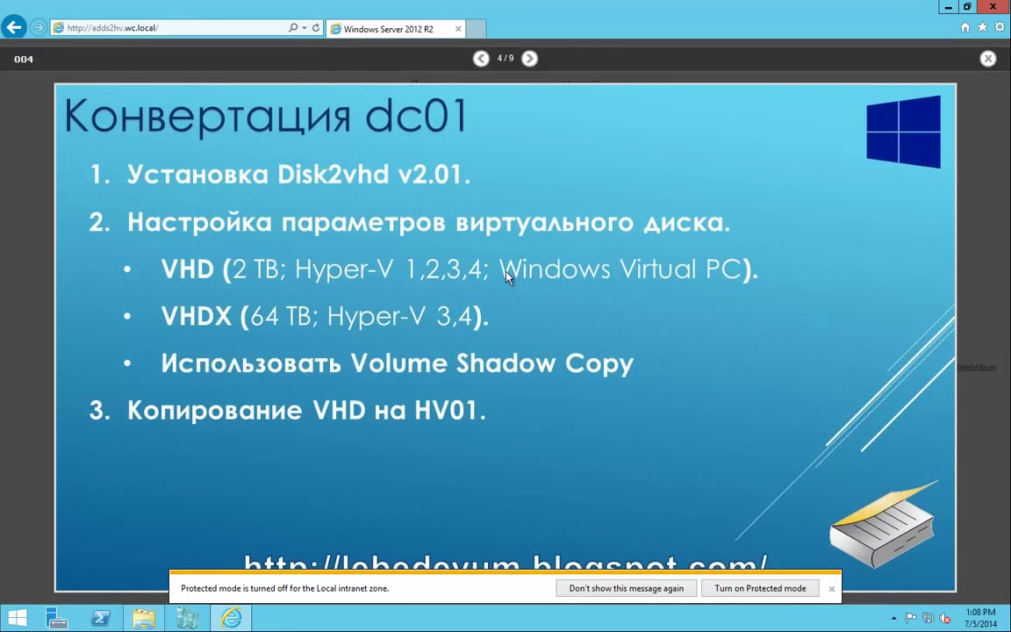
left_click(831, 588)
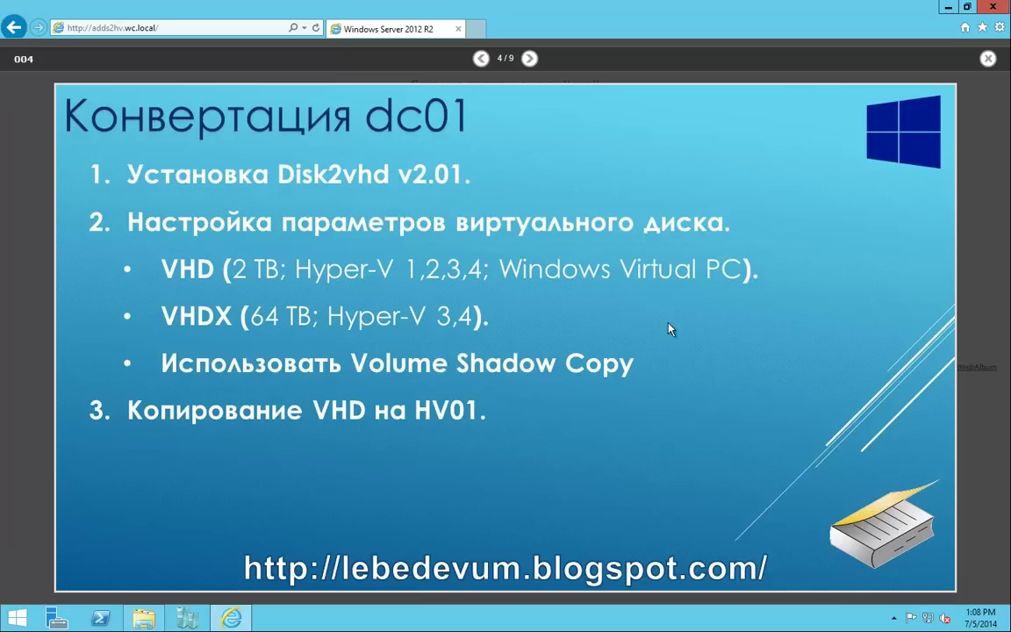
left_click(529, 58)
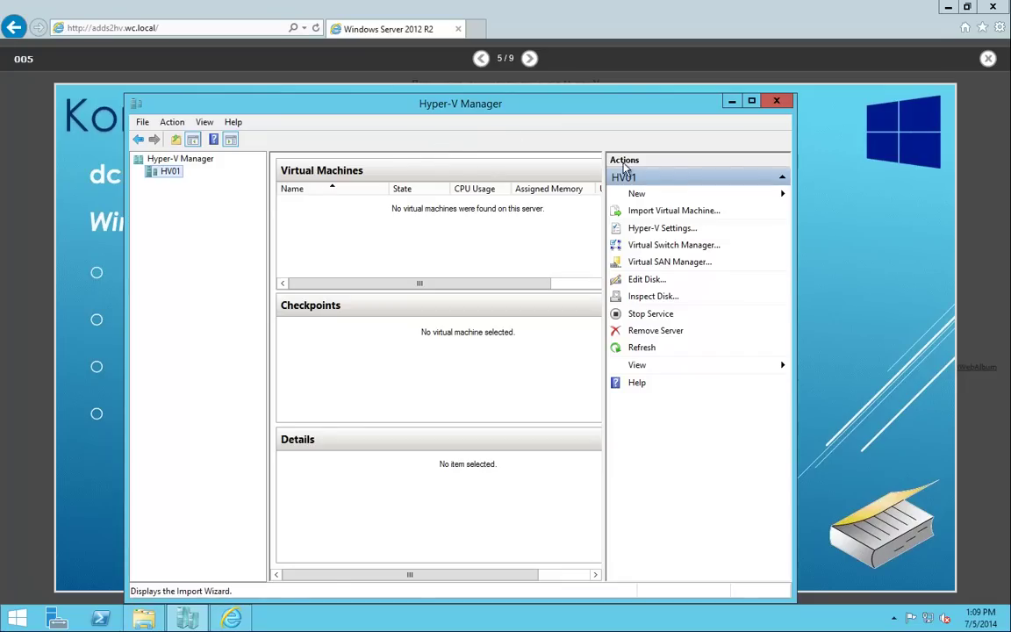
Start the New Virtual Machine Wizard, name the VM dc01, and store it under C:\.
left_click(639, 194)
left_click(821, 197)
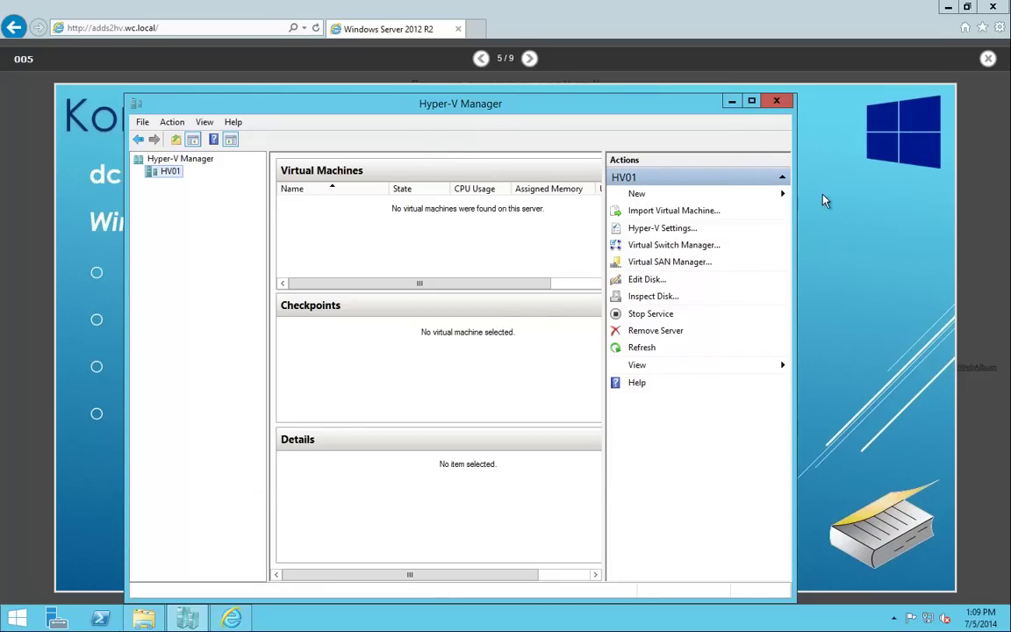
left_click(597, 467)
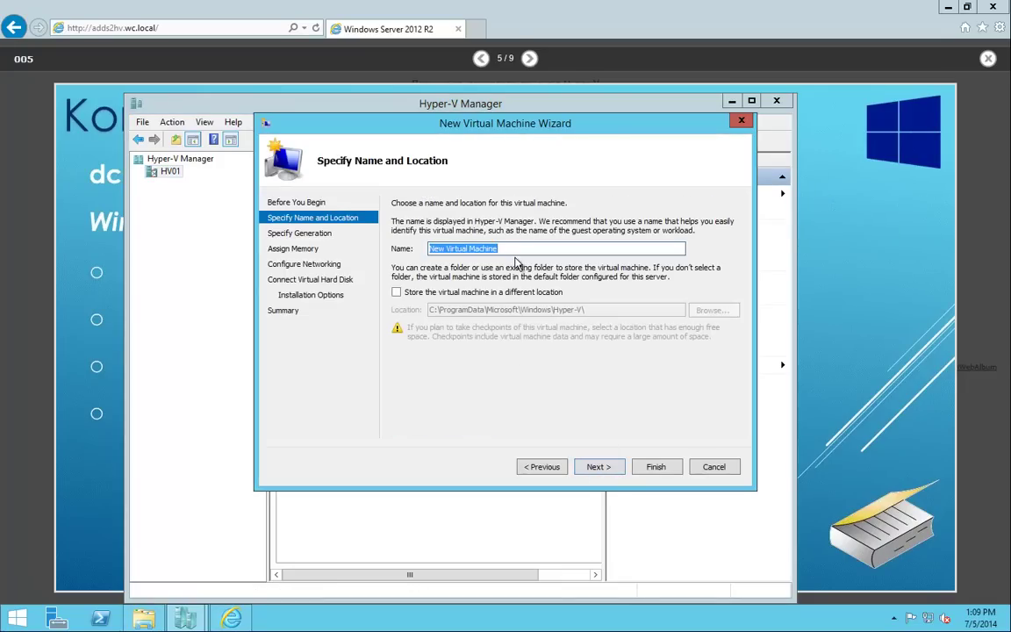
type("dc01")
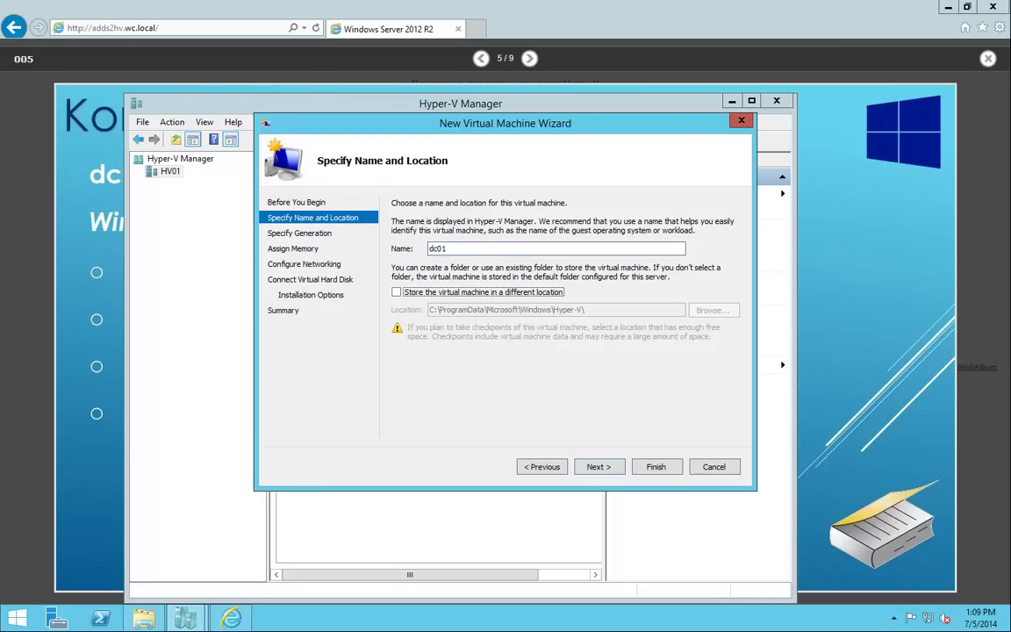
left_click(396, 291)
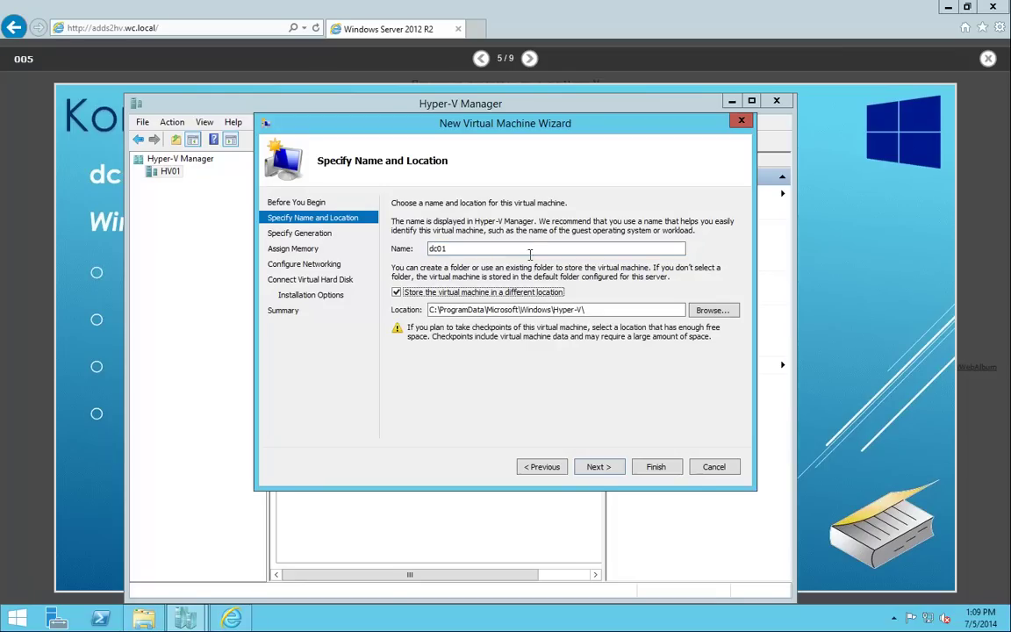
triple_click(448, 310)
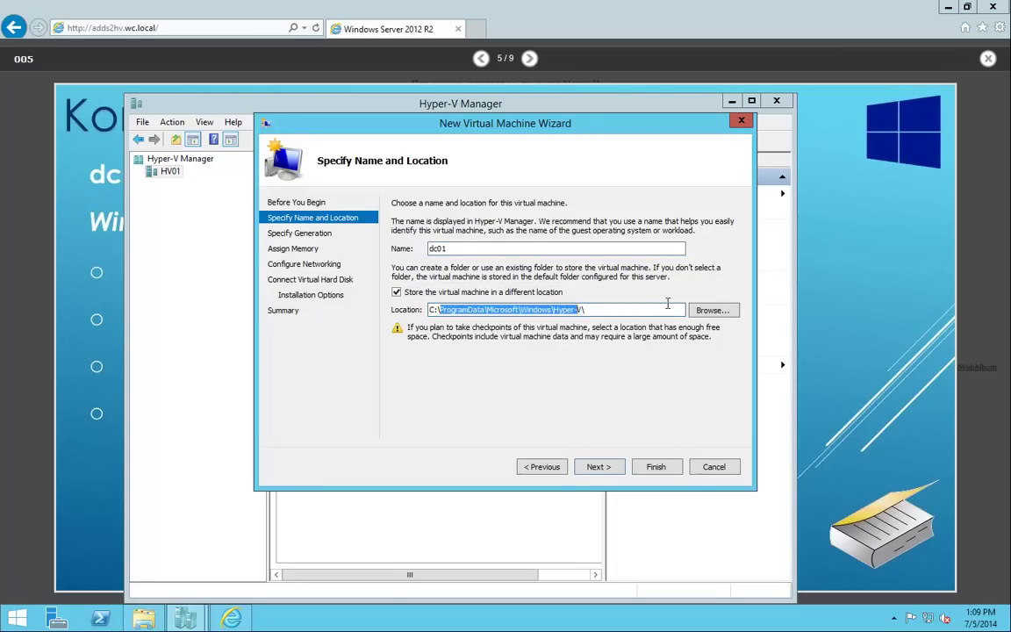
type("C:\\dc01")
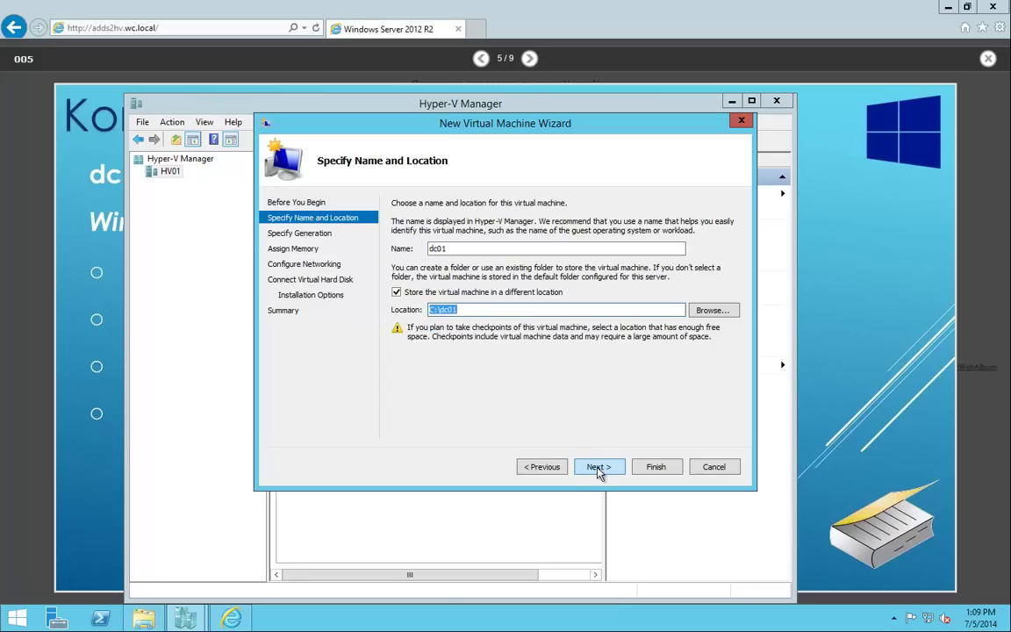
left_click(598, 468)
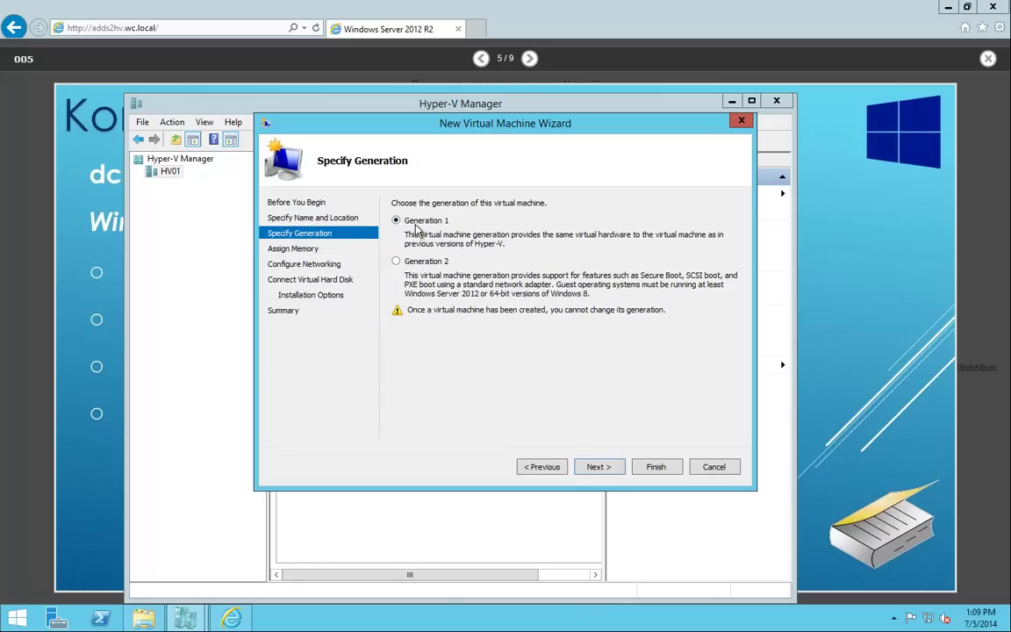
Give dc01 2048 MB startup memory with Dynamic Memory and connect it to VLAN06.
left_click(597, 467)
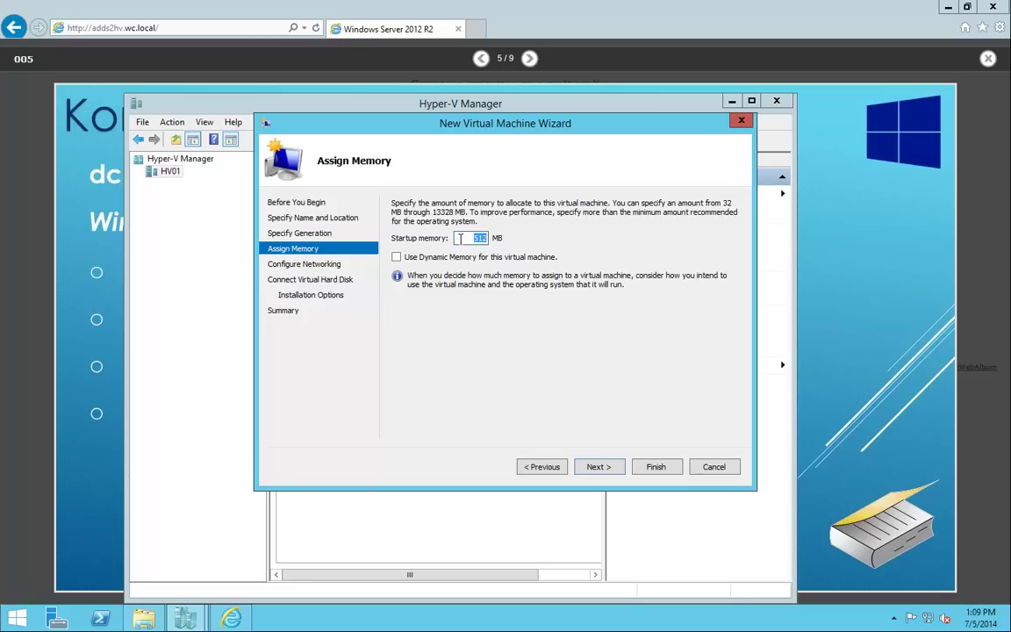
key("BackSpace")
type("2=")
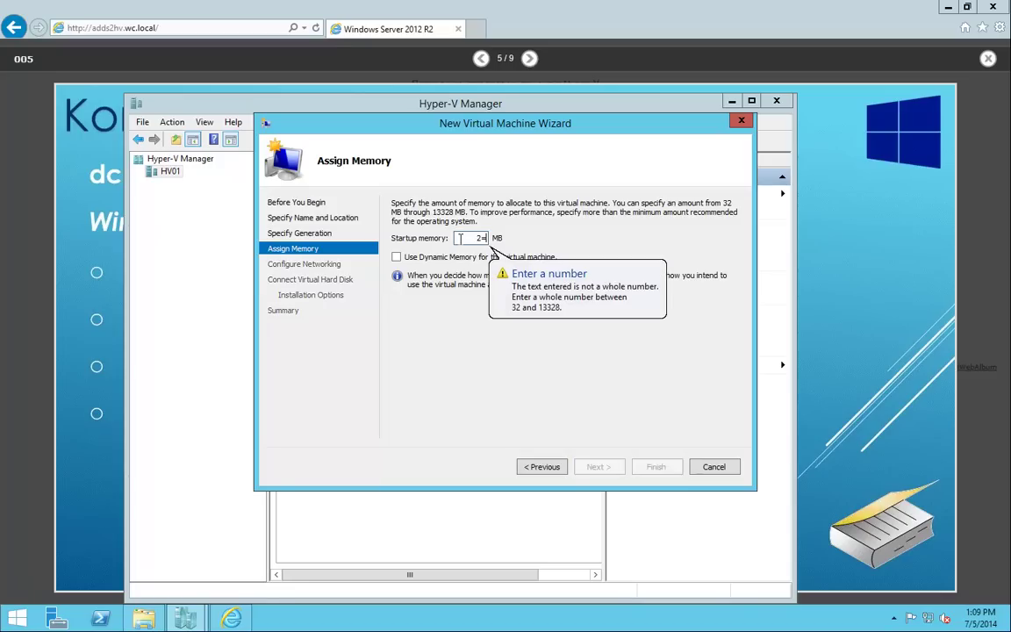
key("BackSpace")
type("048")
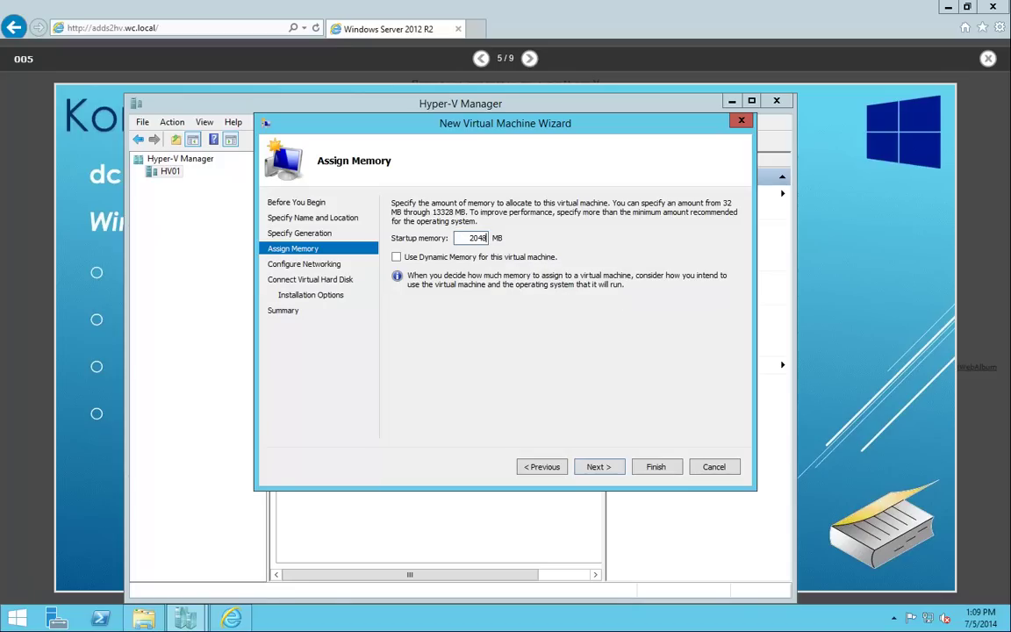
left_click(457, 257)
left_click(604, 468)
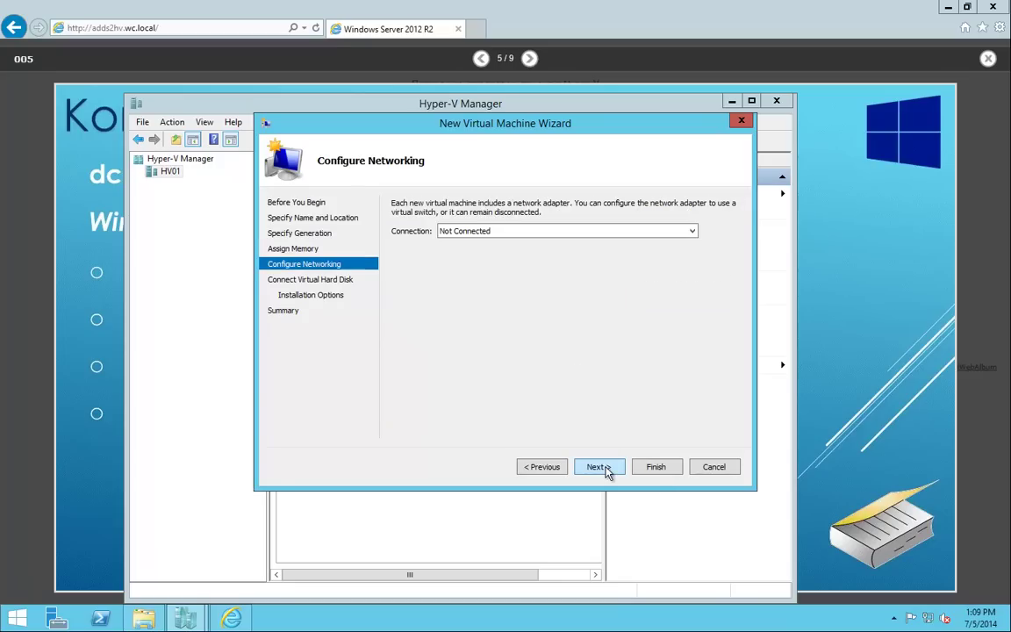
left_click(477, 231)
left_click(454, 252)
Attach the existing C:\dc01\DC01.VHDX disk, finish creating dc01, and select it.
left_click(332, 280)
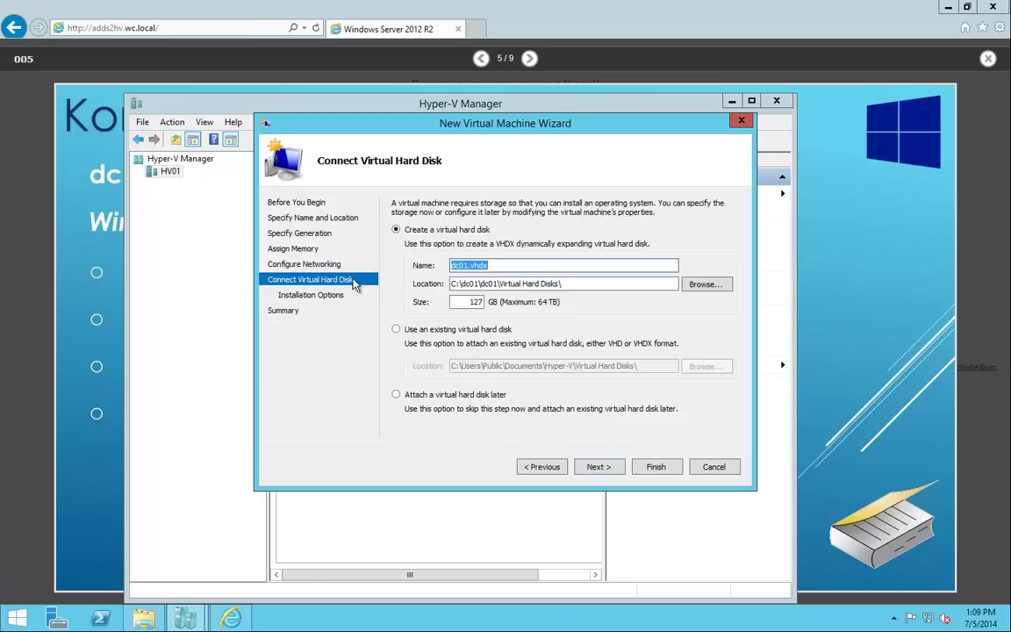
left_click(402, 332)
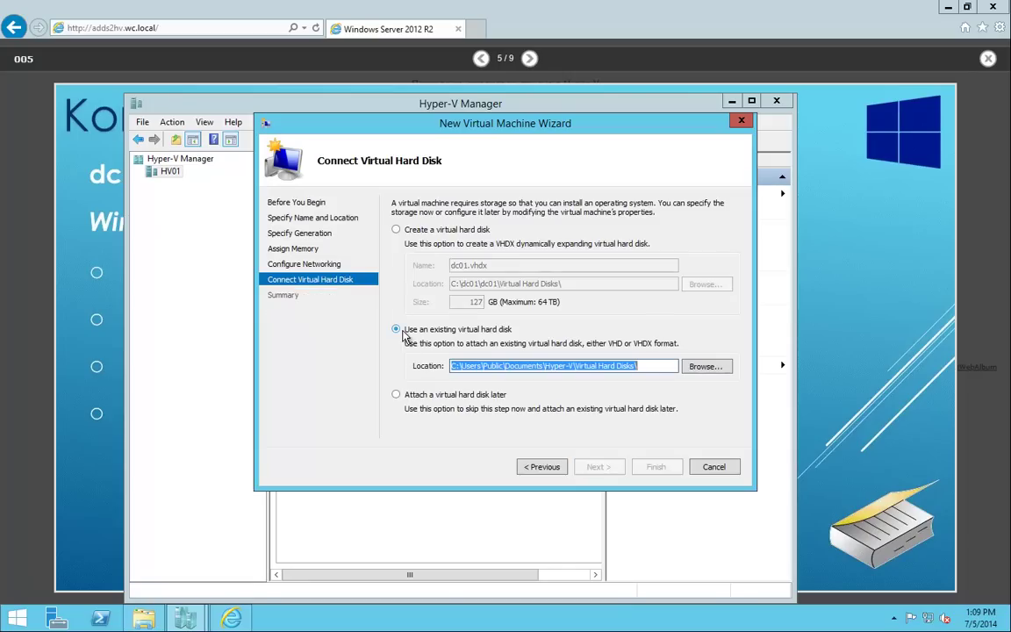
left_click(706, 366)
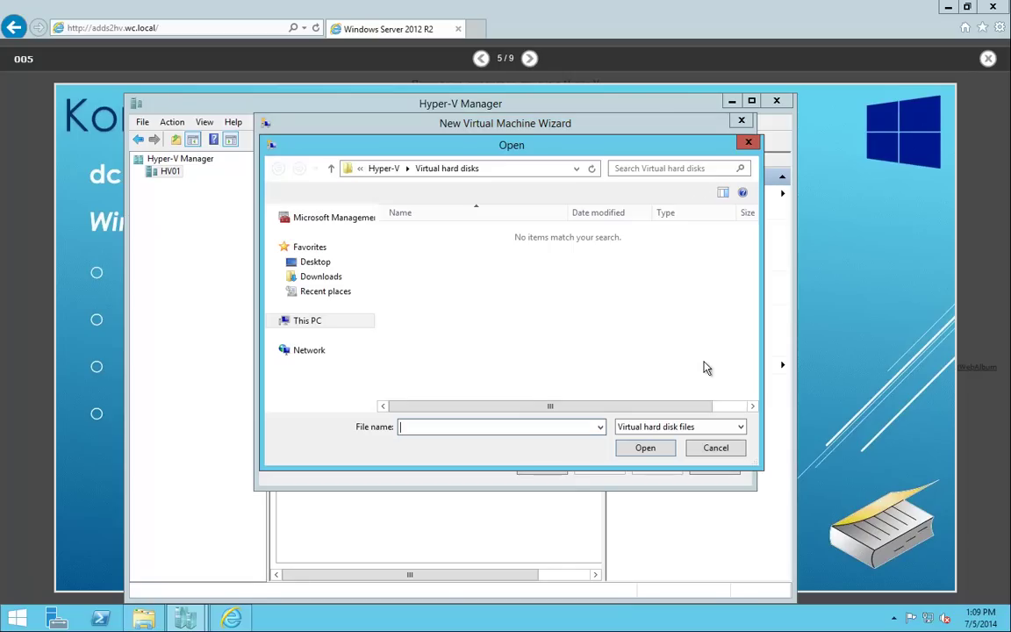
left_click(307, 321)
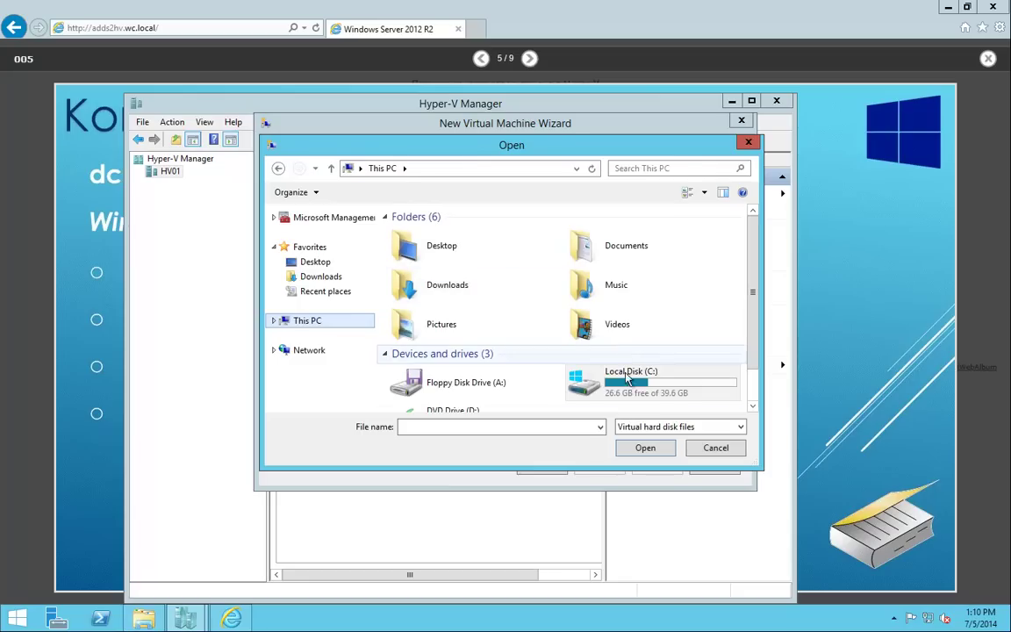
double_click(598, 376)
double_click(410, 234)
left_click(423, 237)
left_click(645, 447)
left_click(597, 467)
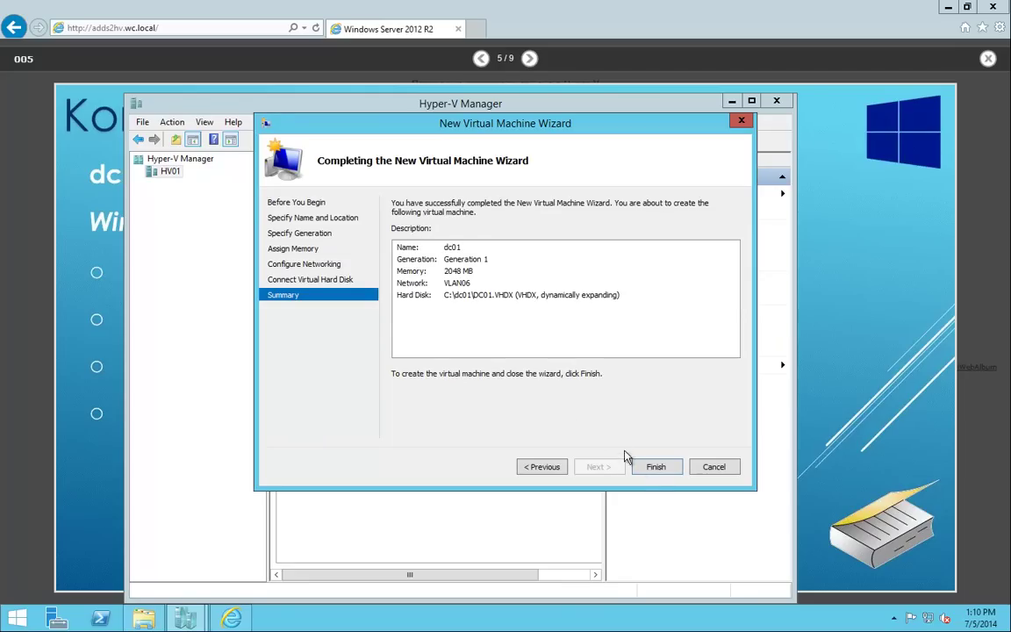
left_click(656, 472)
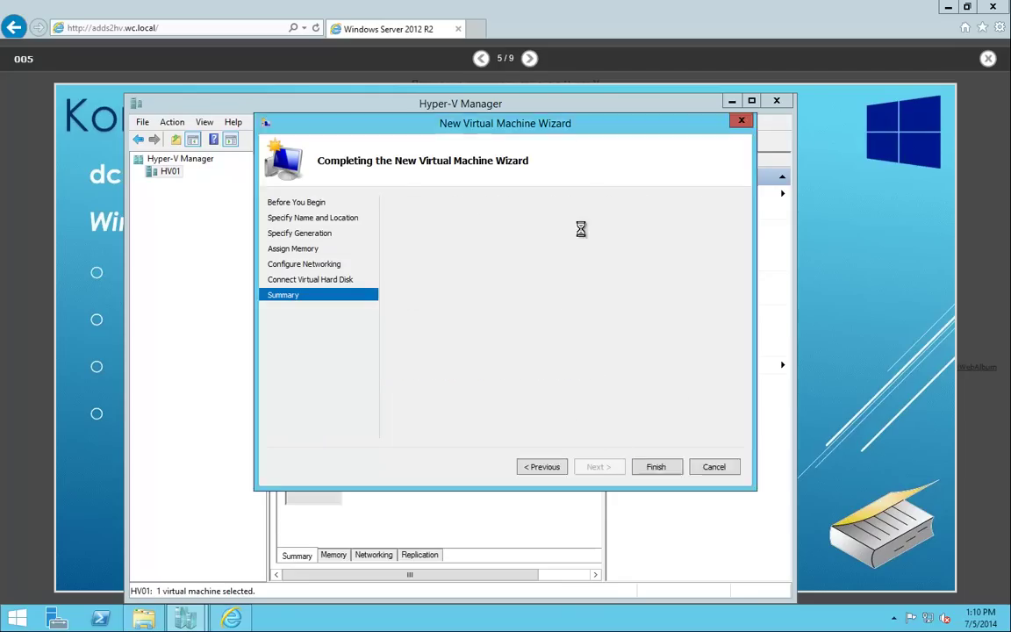
left_click(311, 203)
In dc01's Settings, move IDE to the top of the BIOS boot order.
right_click(311, 202)
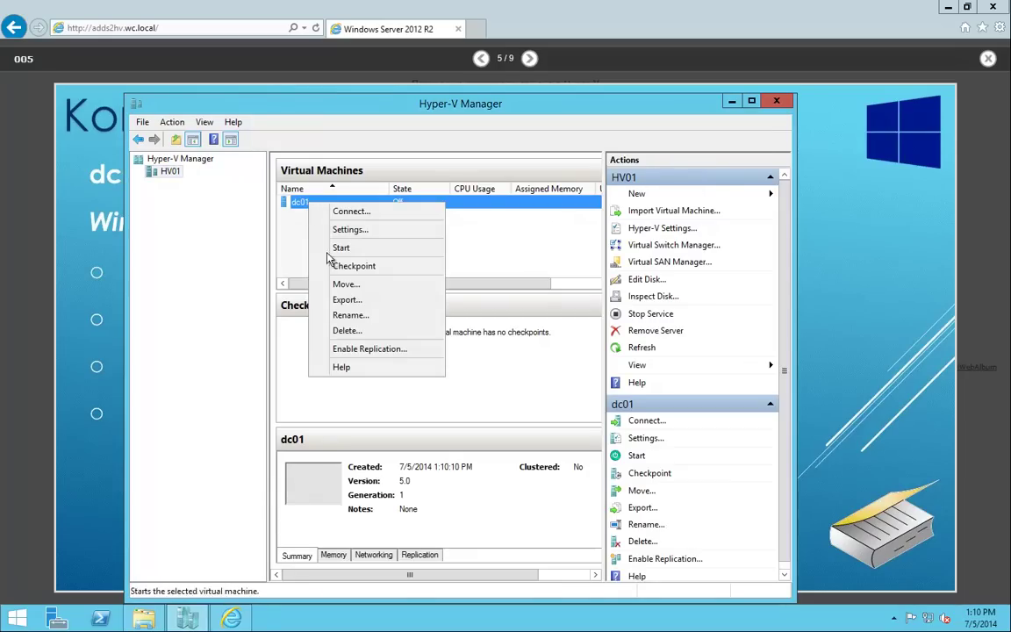
left_click(350, 229)
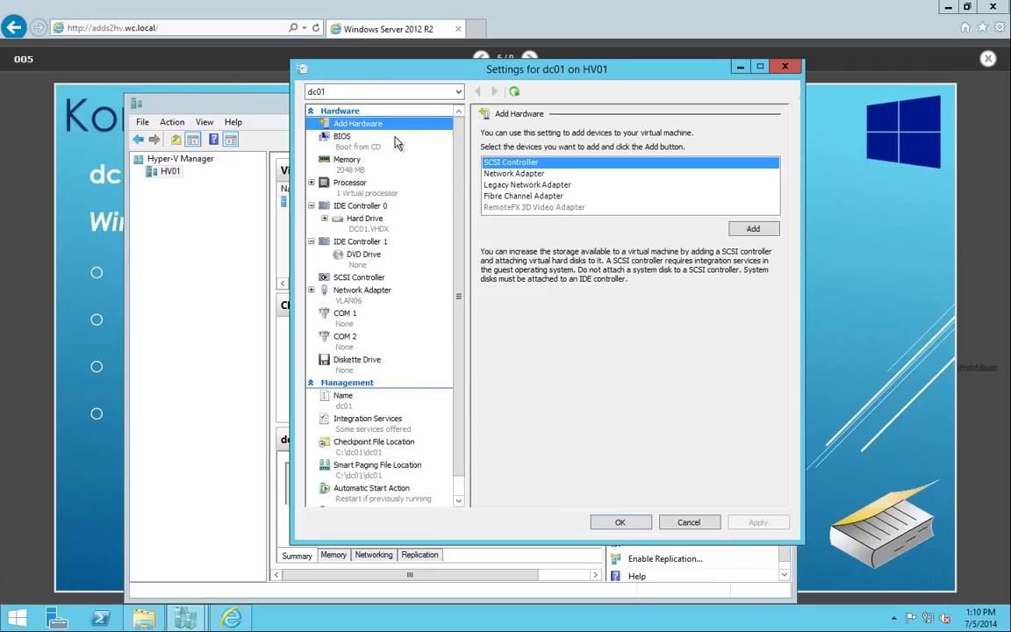
left_click(358, 146)
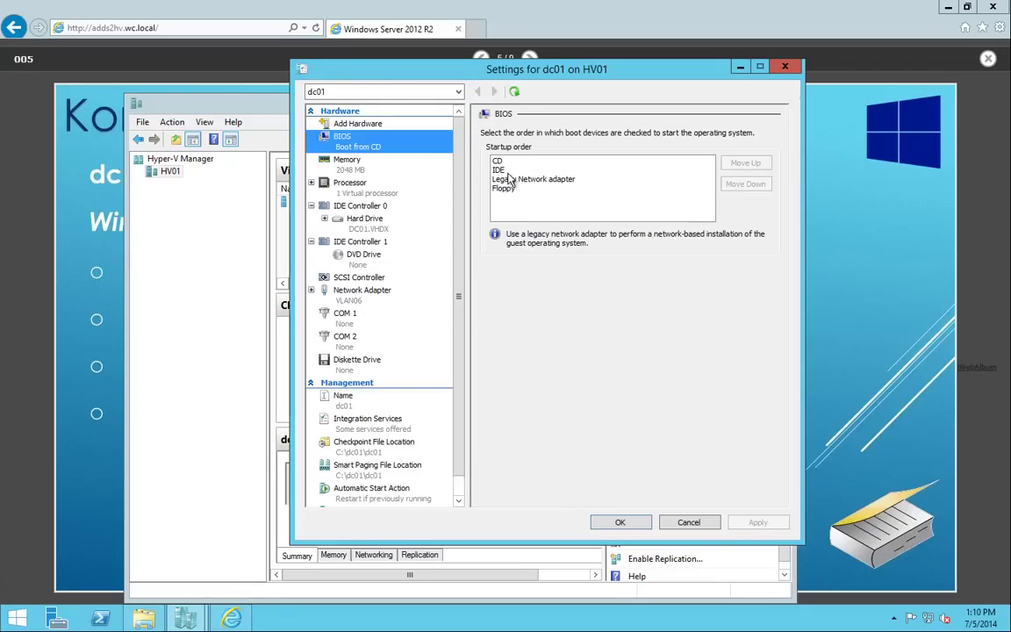
left_click(527, 170)
left_click(753, 164)
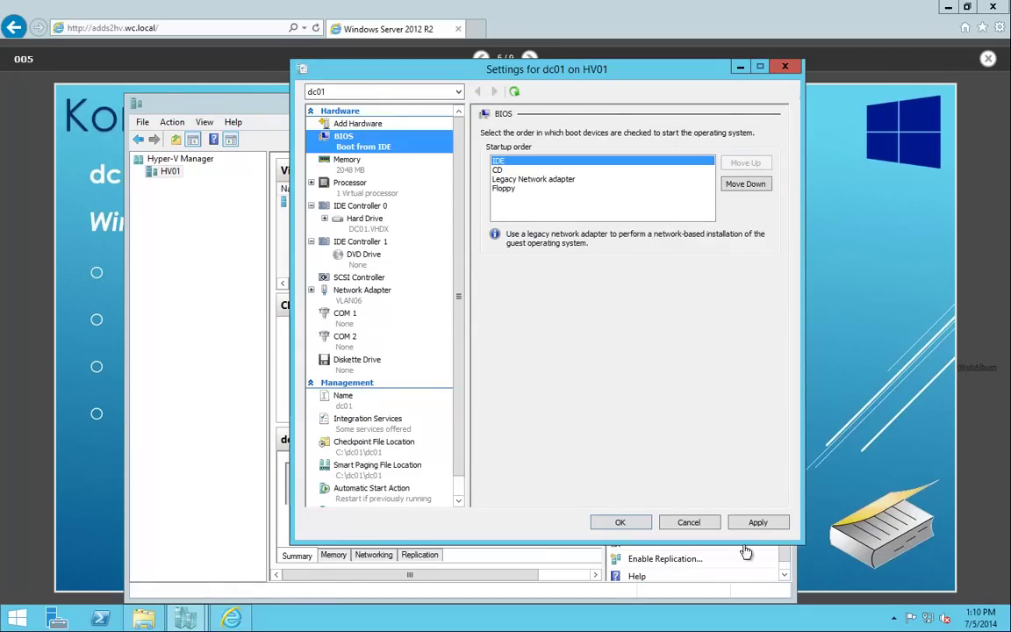
left_click(759, 523)
Set dc01's maximum RAM to 3096 MB.
left_click(348, 161)
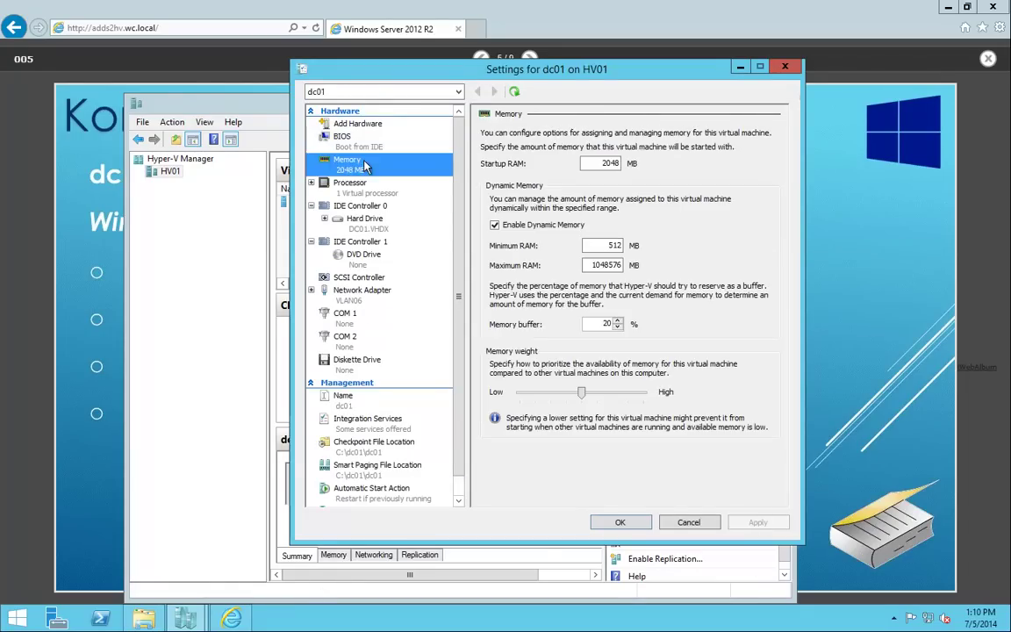
double_click(604, 264)
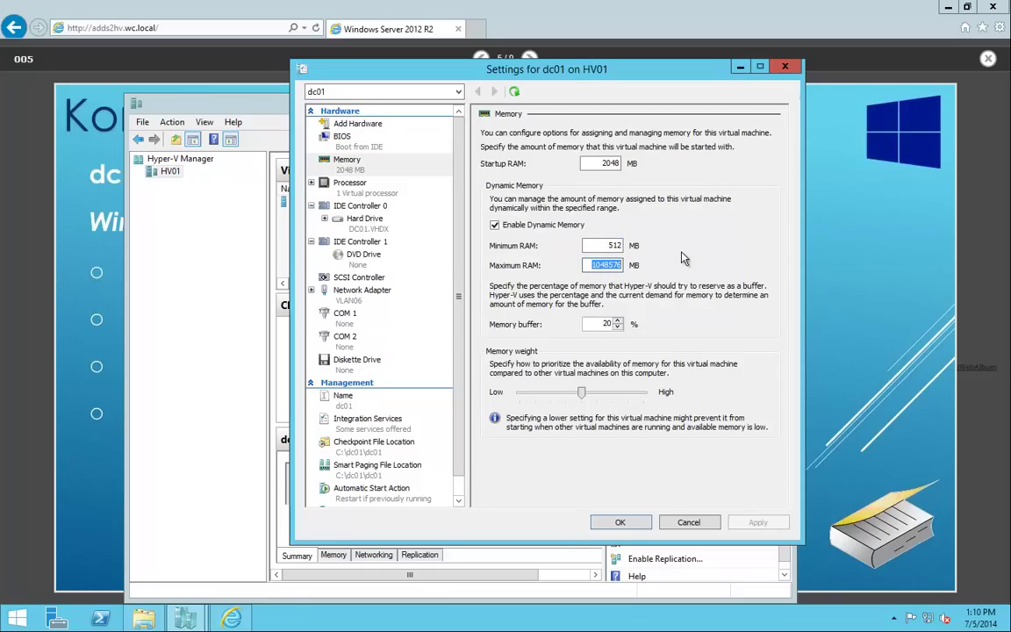
type("3")
type("0")
type("96")
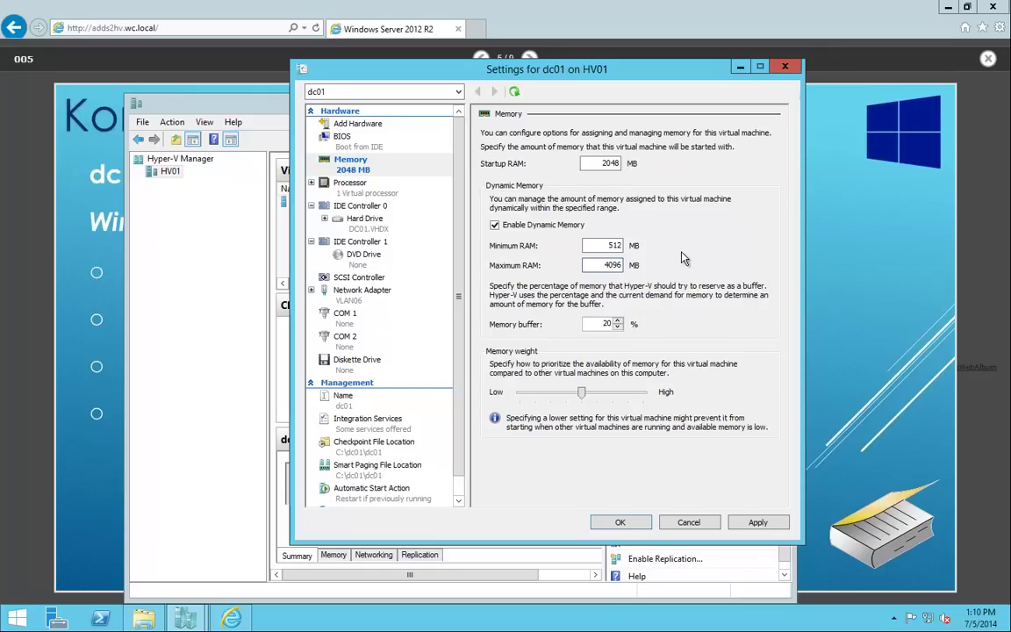
left_click(756, 523)
Give dc01 2 virtual processors and allow migration to a different processor version.
left_click(349, 184)
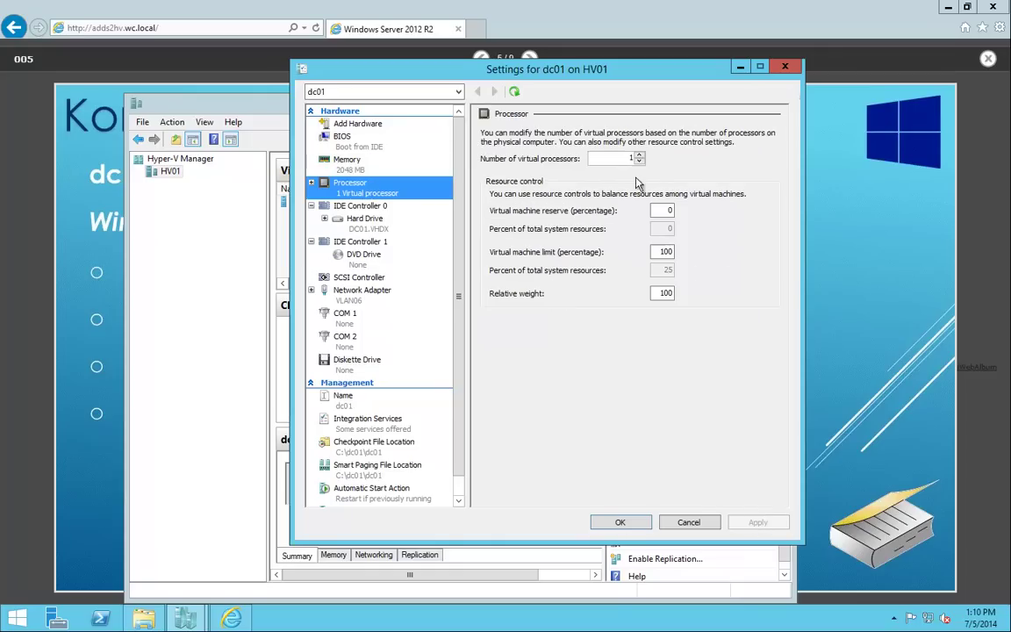
left_click(642, 155)
left_click(758, 522)
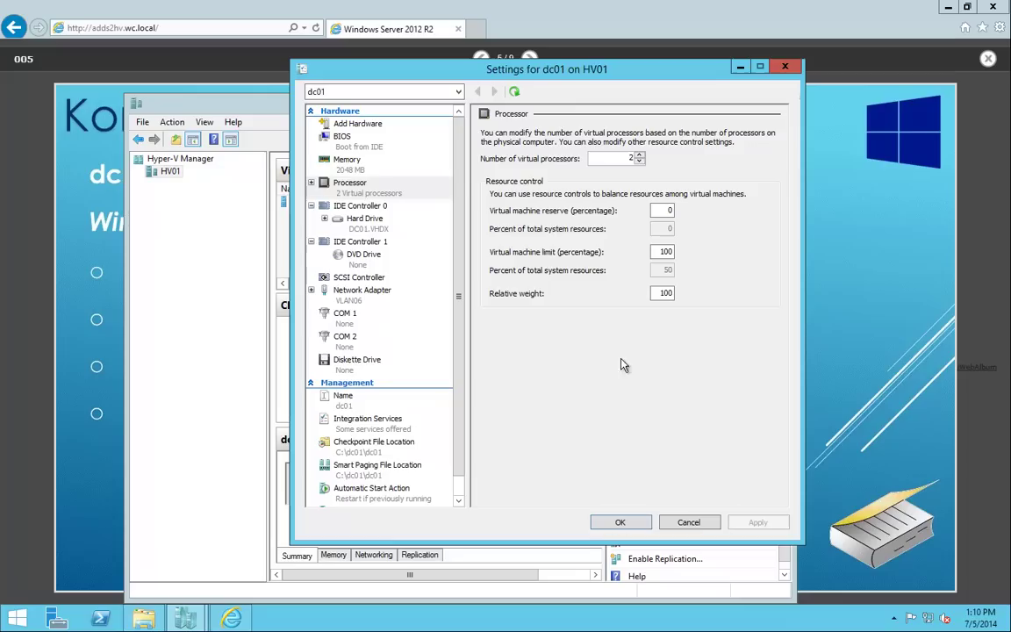
left_click(311, 184)
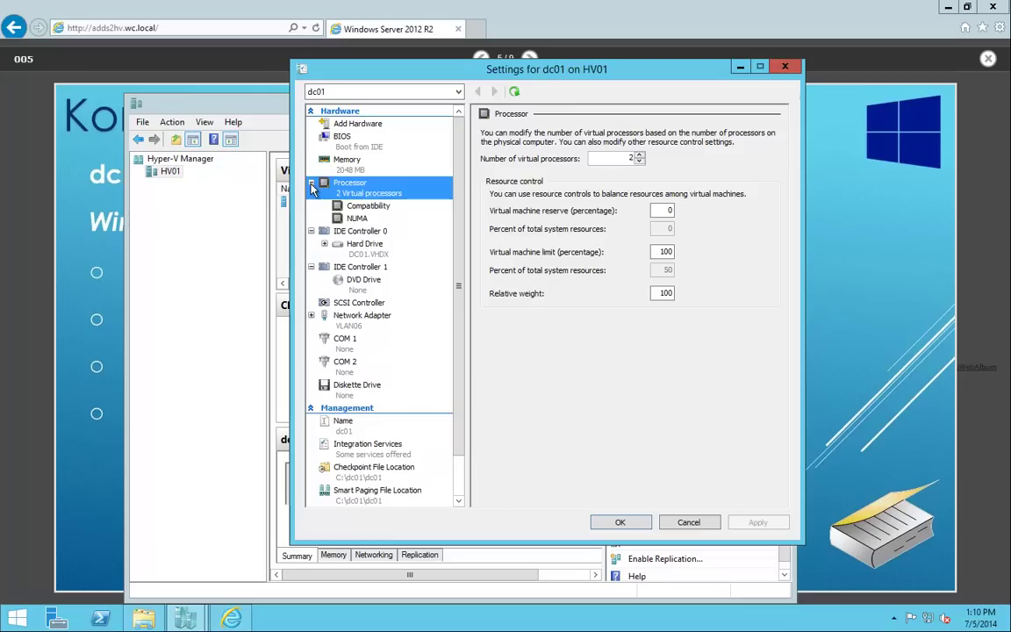
left_click(379, 205)
left_click(496, 173)
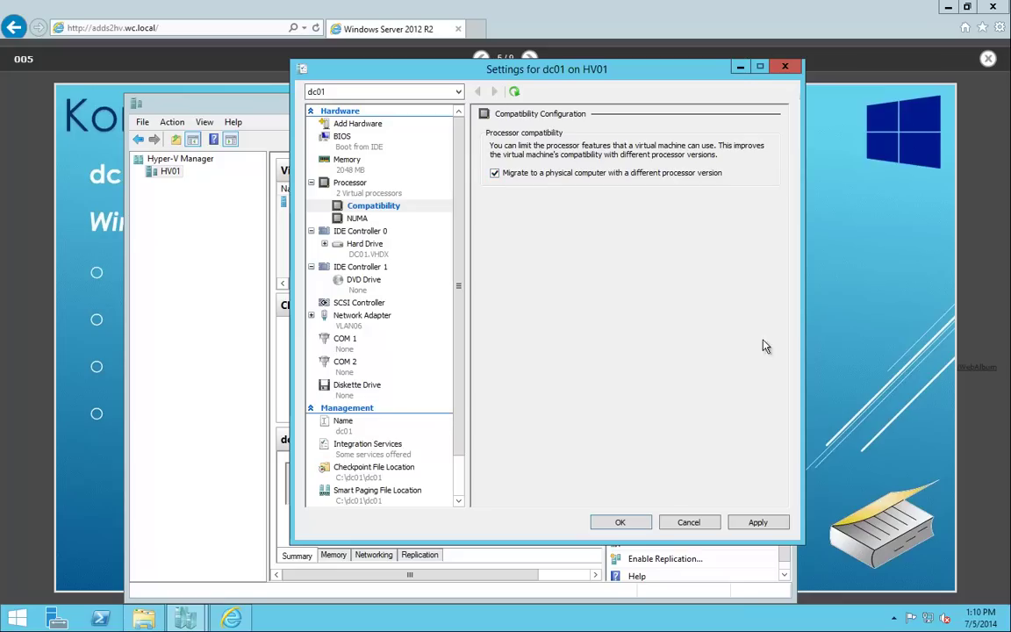
left_click(757, 523)
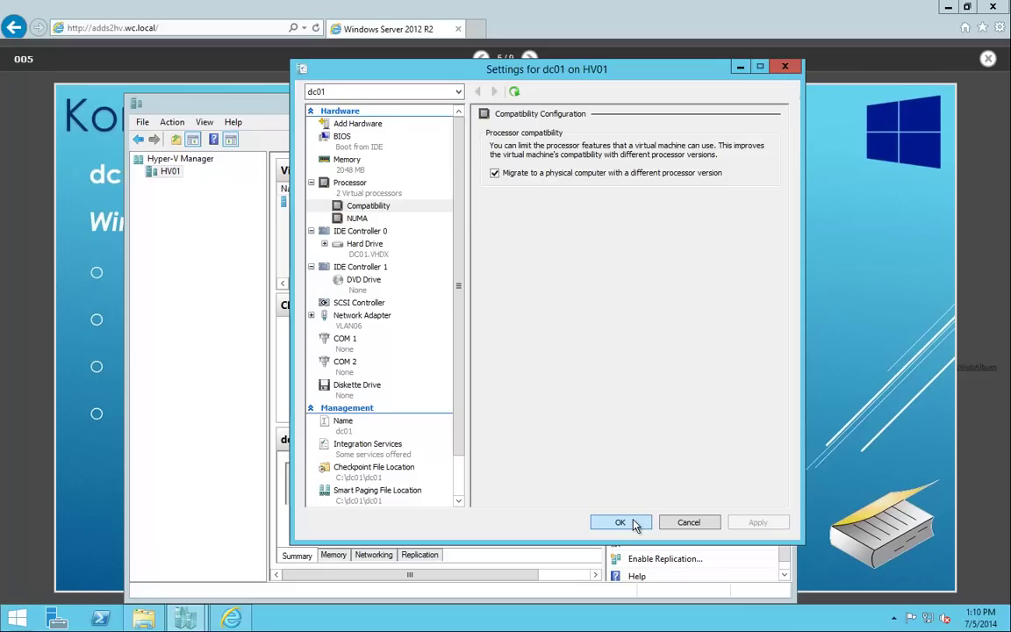
Review the network adapter's Advanced Features for dc01, then confirm Settings with OK.
left_click(311, 317)
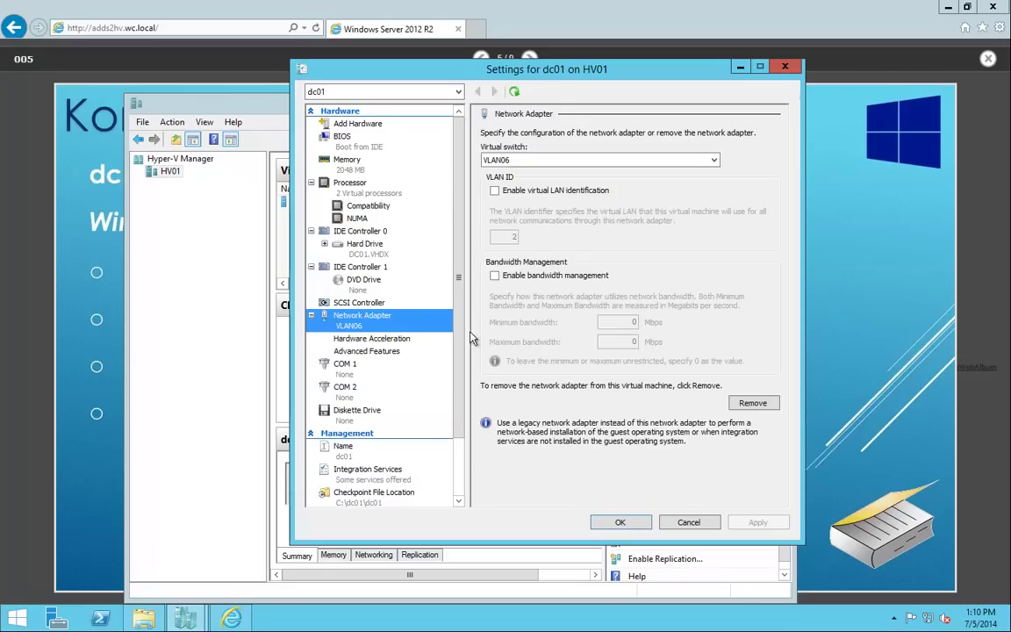
left_click(383, 356)
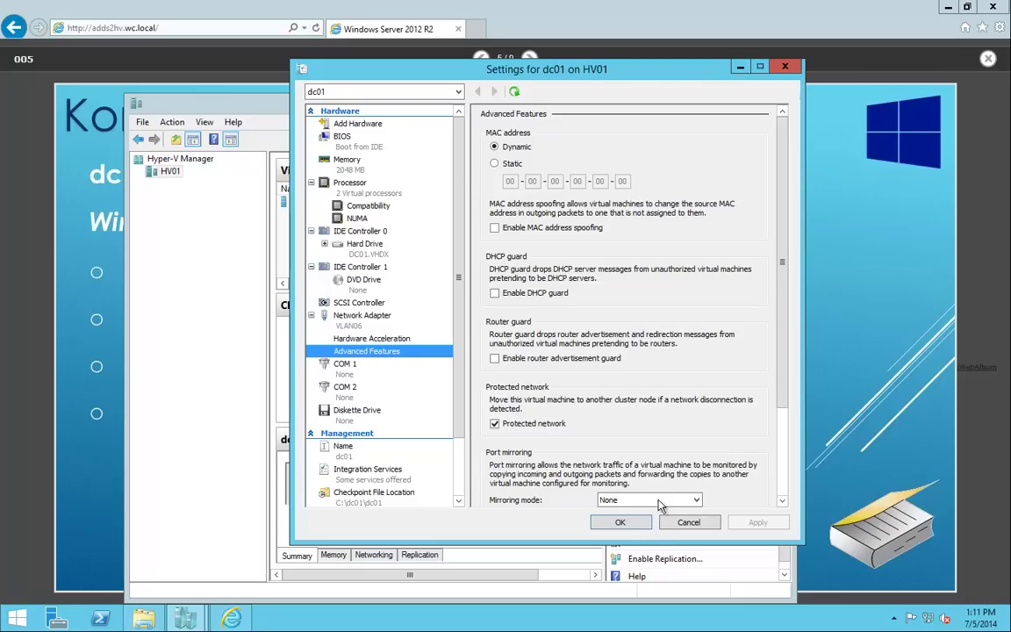
left_click(620, 522)
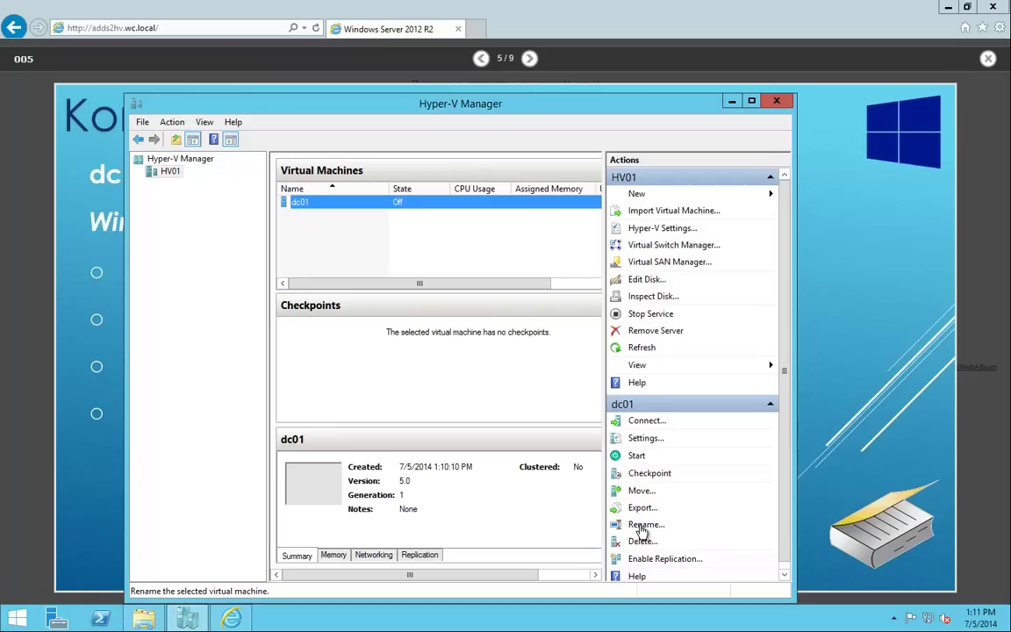
Minimize Hyper-V Manager and start a Remote Desktop connection to dc01 with mstsc from PowerShell.
left_click(733, 102)
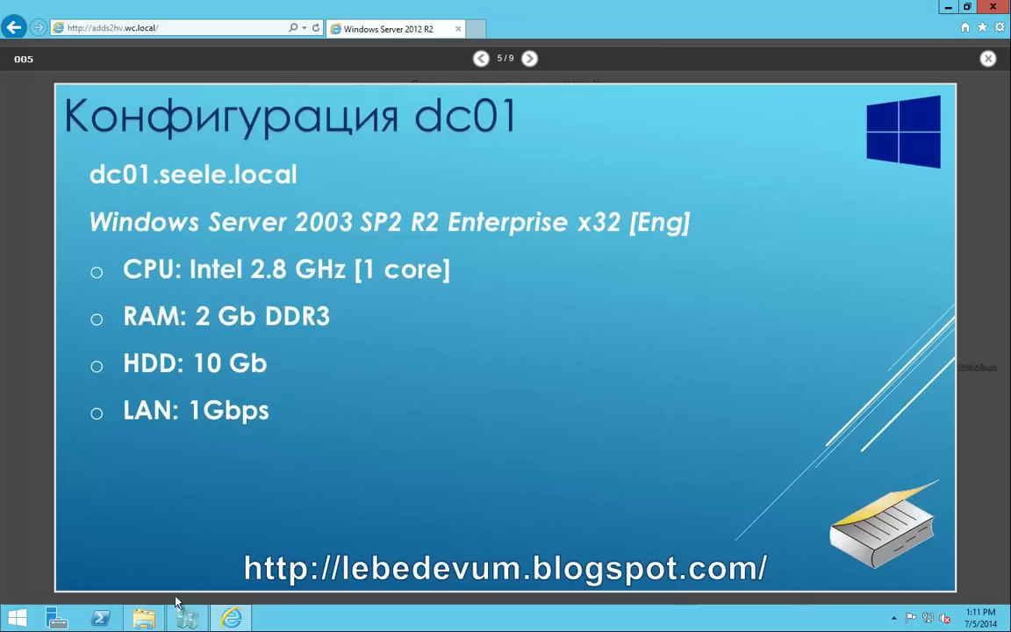
left_click(100, 620)
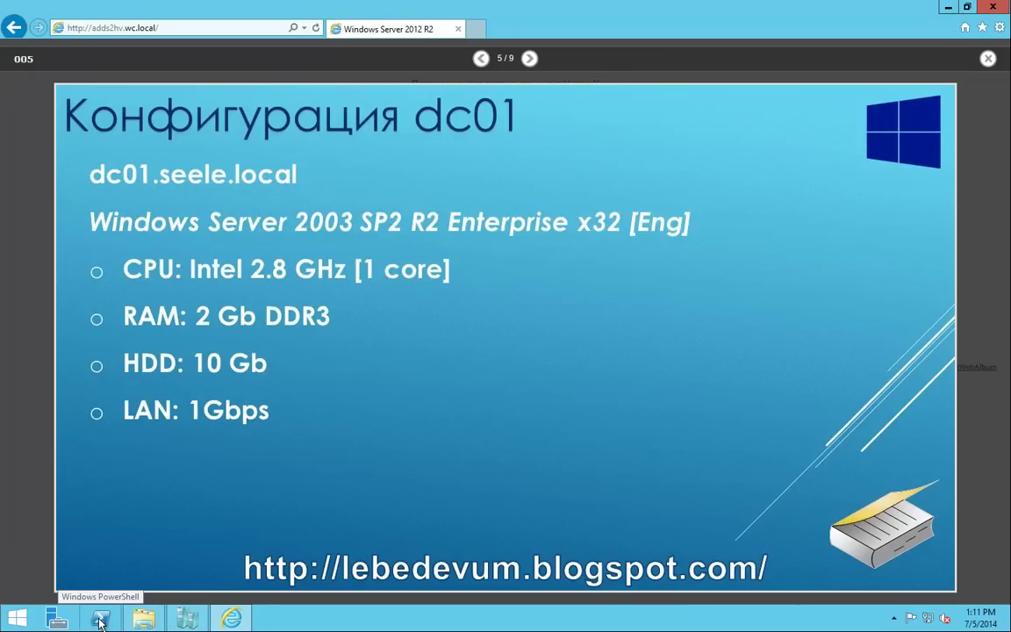
left_click_drag(425, 13, 728, 90)
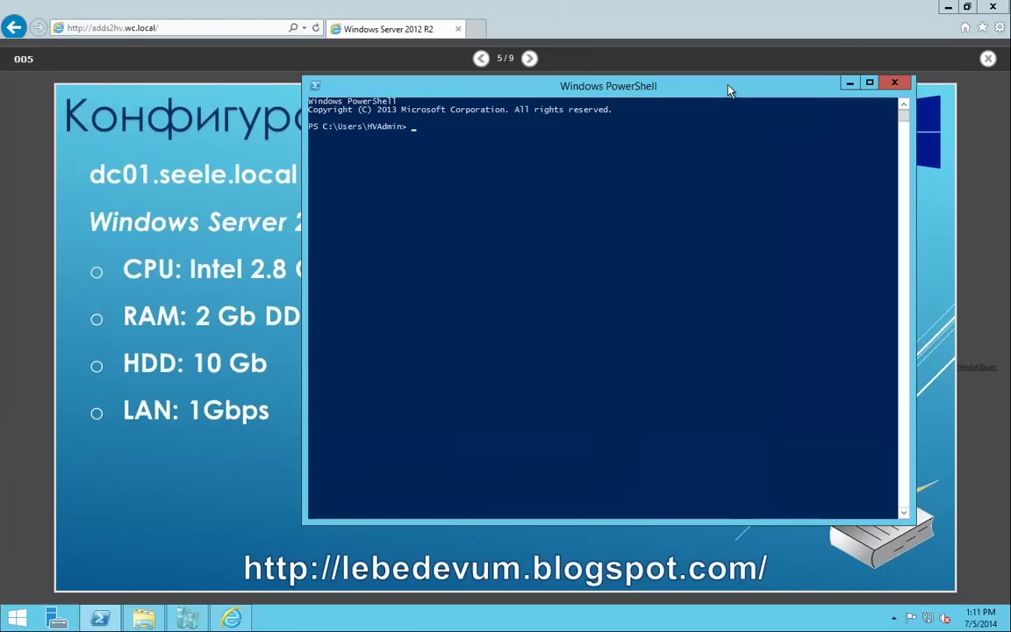
type("mstsc")
key("Return")
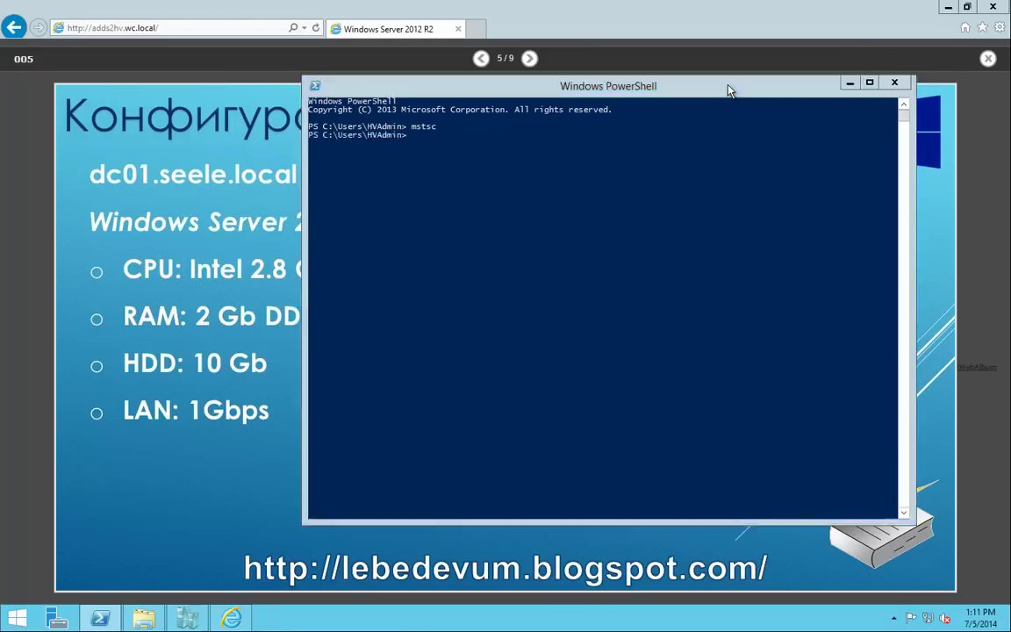
type("dc01")
key("Return")
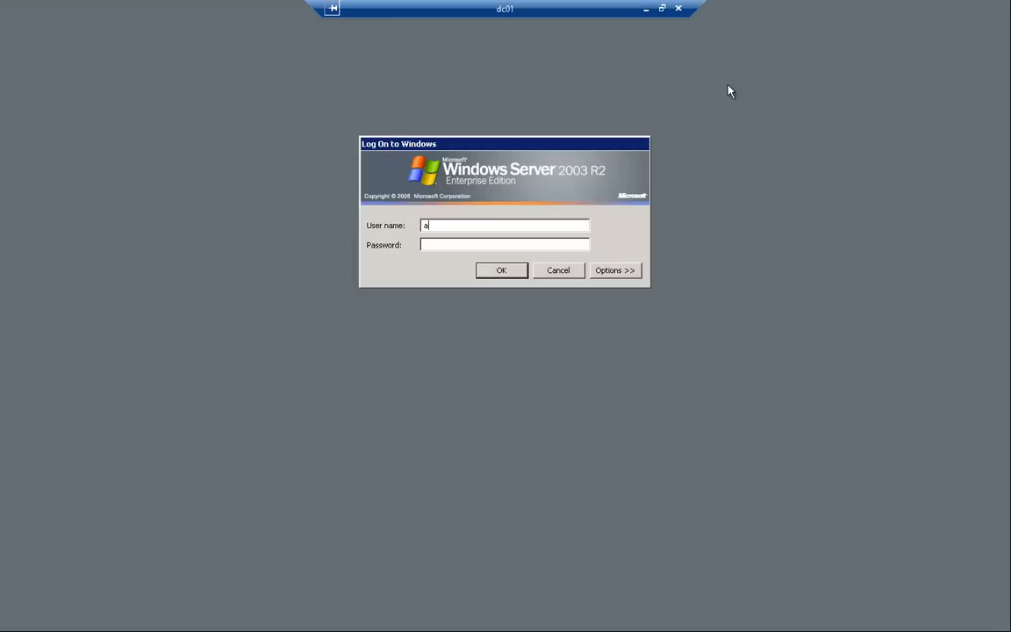
Log on to physical dc01 with the admin password and run 'shutdown -s -t 0' in Command Prompt.
key("Return")
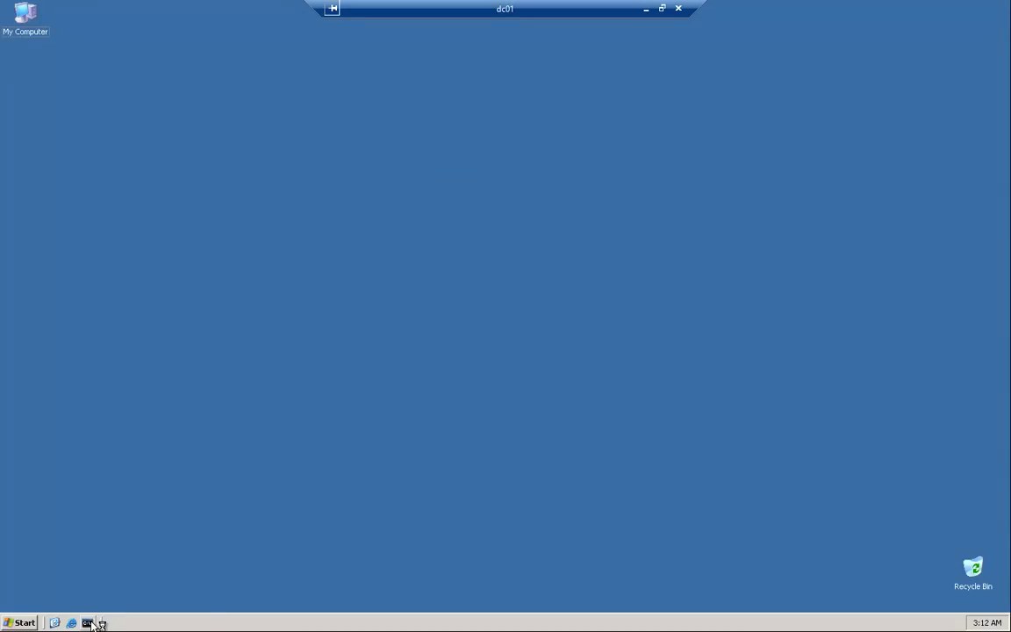
left_click(87, 622)
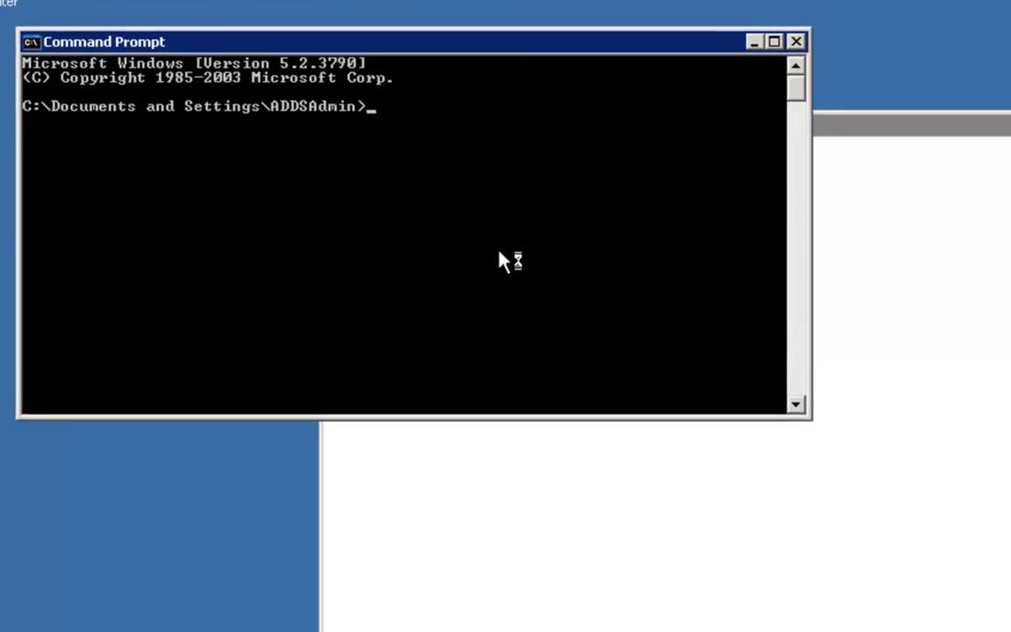
type("shutdown - -t 0")
key("Left")
key("Left")
type("s")
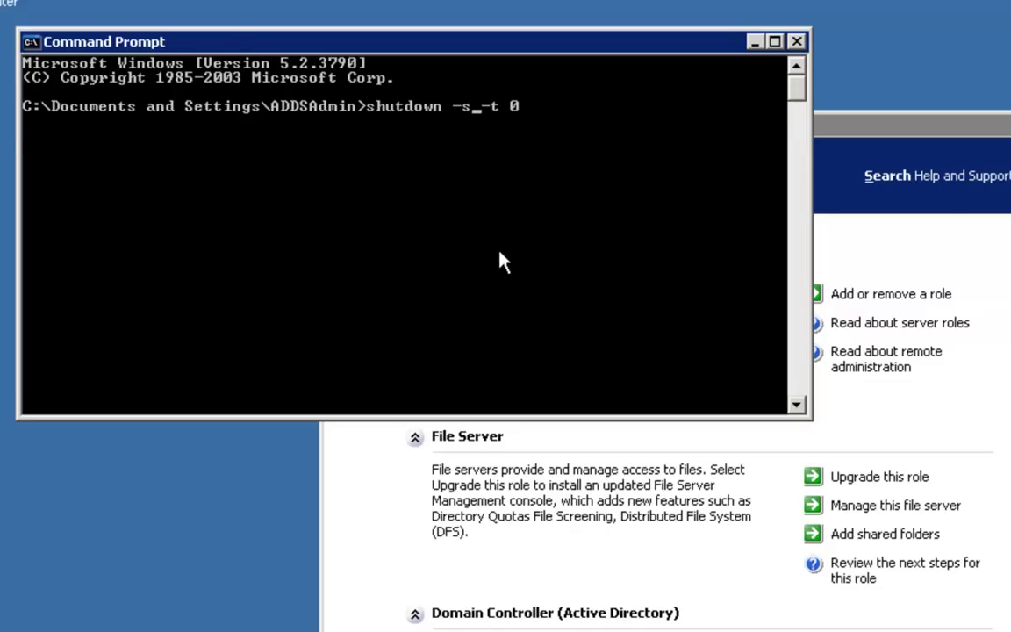
key("Return")
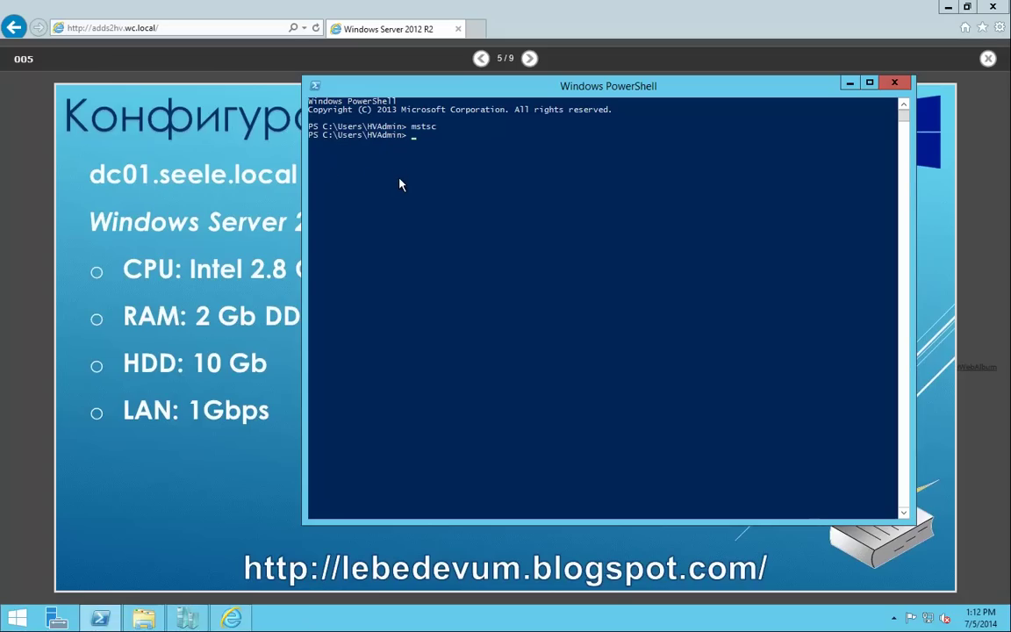
Start a continuous 'ping dc01 -t' in PowerShell.
type("ping")
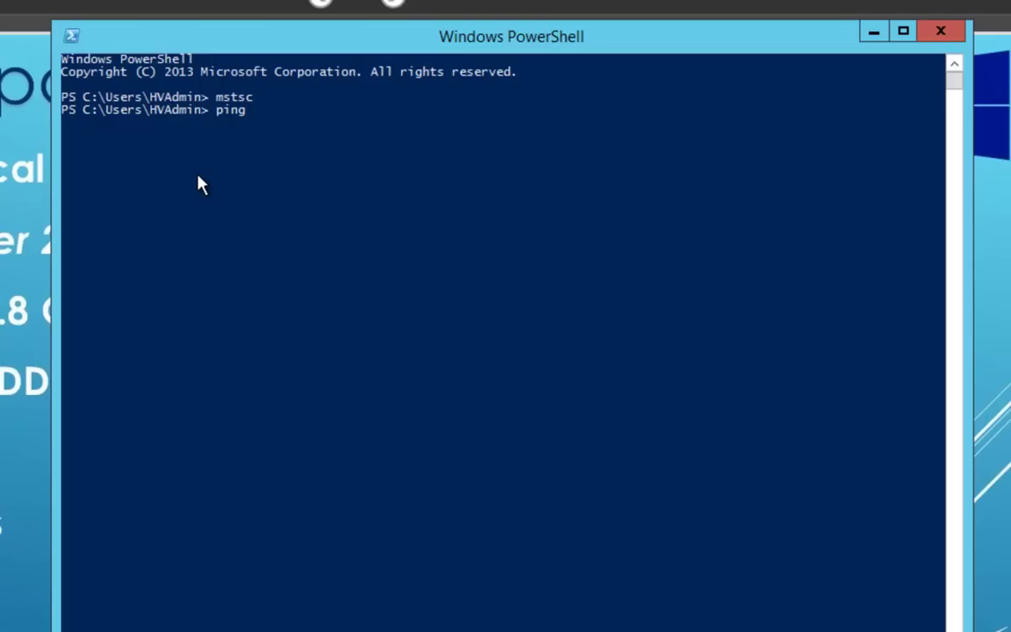
type(" dc01 -r")
key("BackSpace")
type("t")
key("Return")
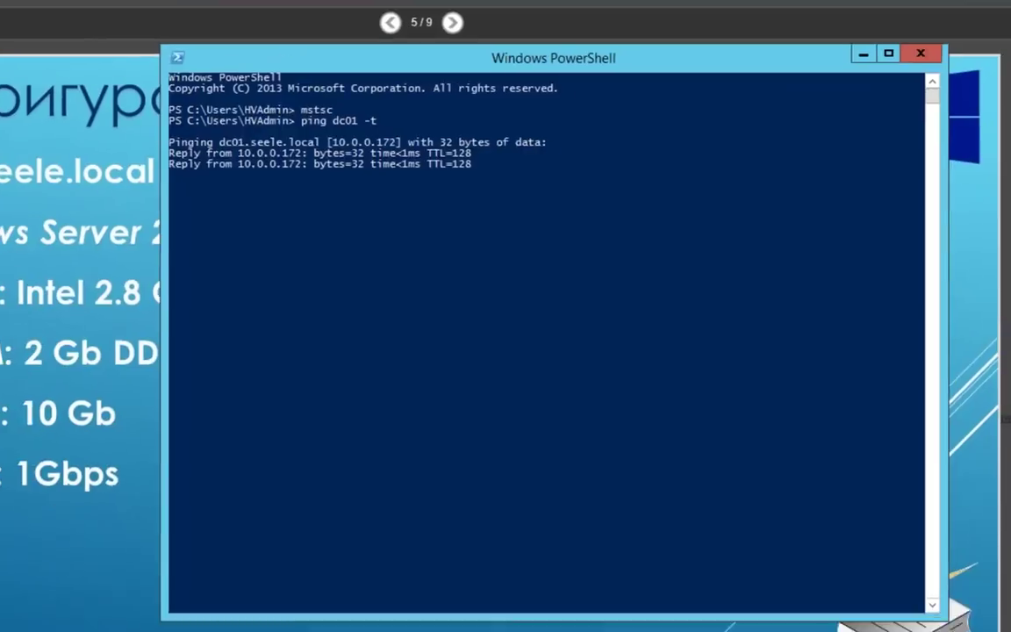
Put the PowerShell console on the right and Hyper-V Manager, widened, on the left.
left_click_drag(199, 36, 739, 39)
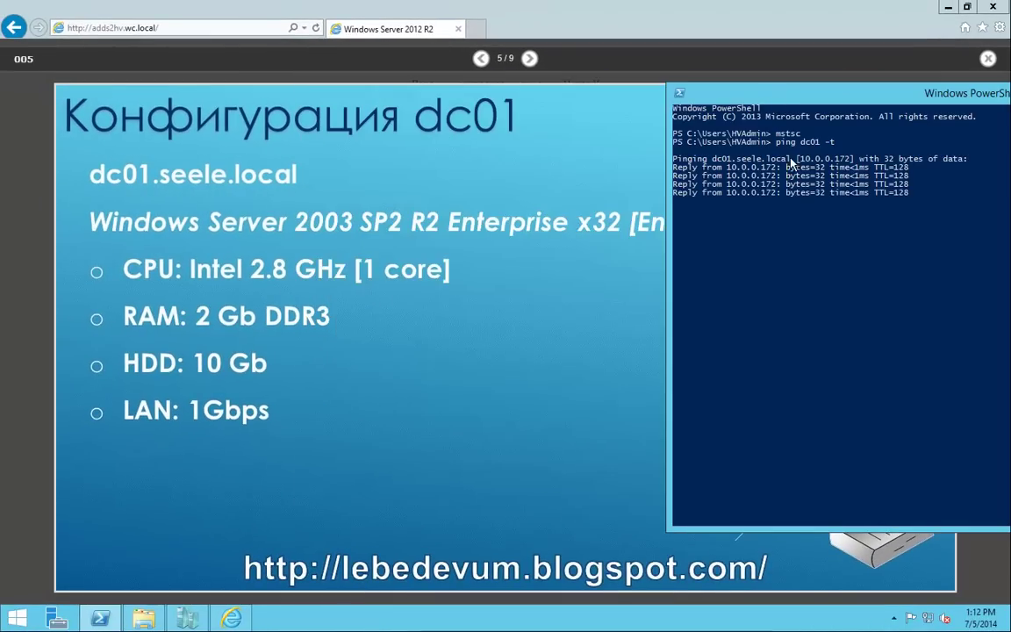
left_click(187, 619)
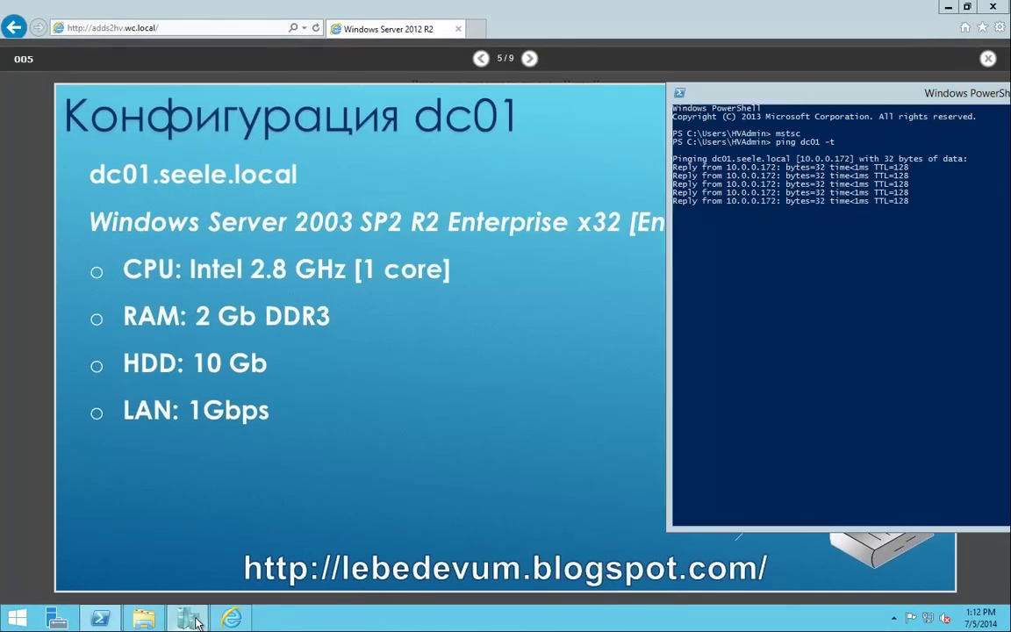
left_click_drag(531, 110, 2, 110)
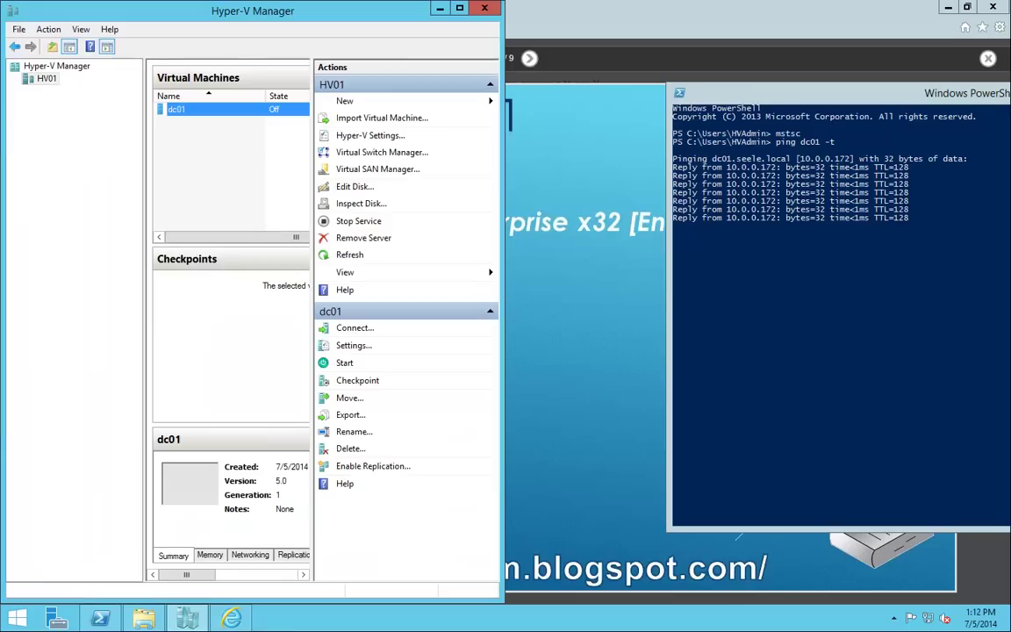
left_click_drag(504, 132, 643, 131)
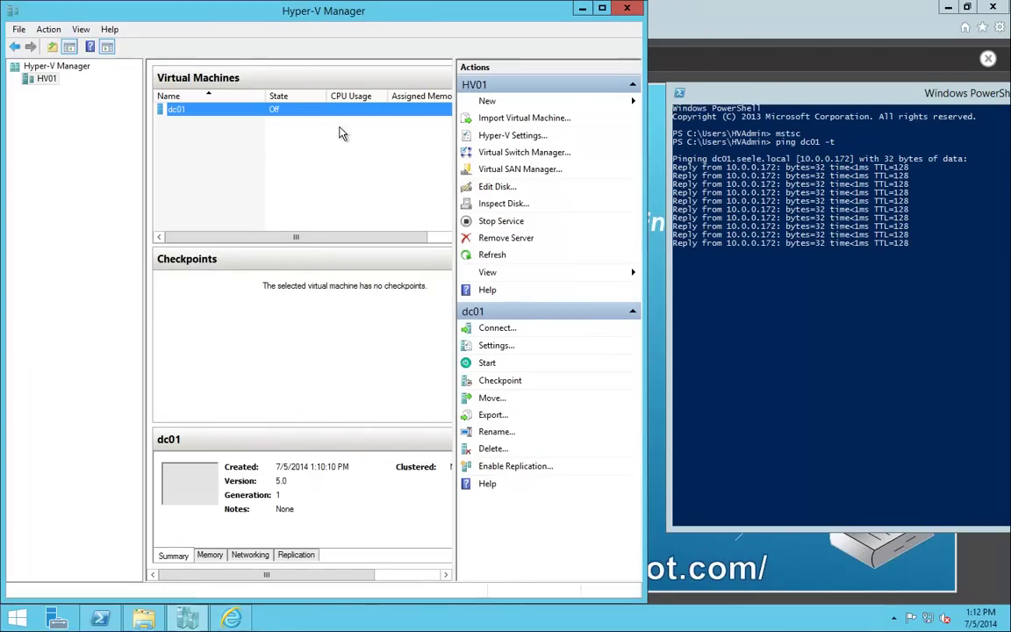
Connect to the dc01 virtual machine, start it, and move its console window to the top-left.
right_click(195, 108)
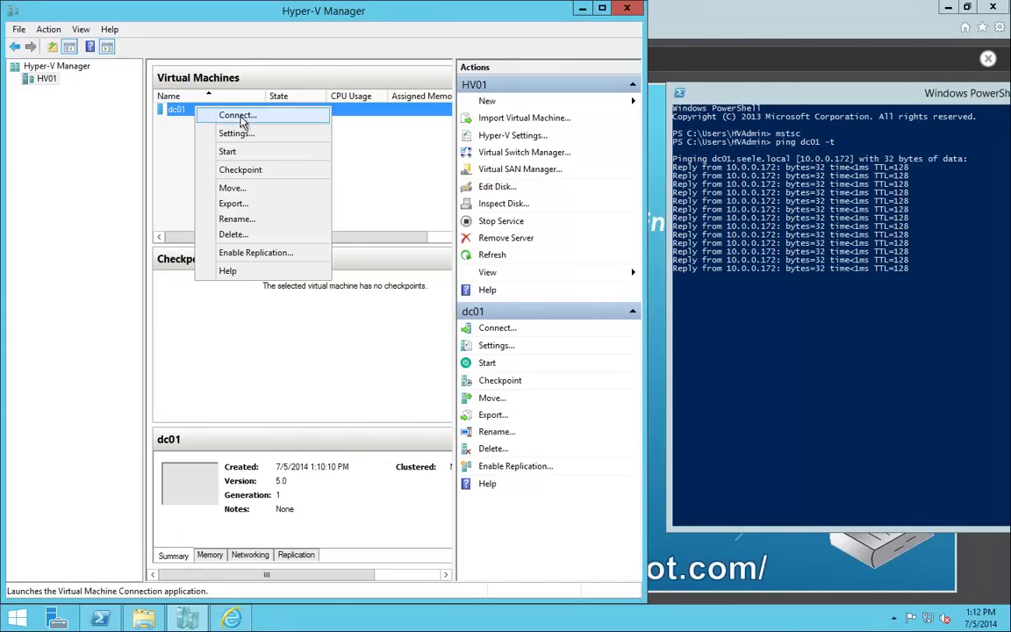
left_click(237, 116)
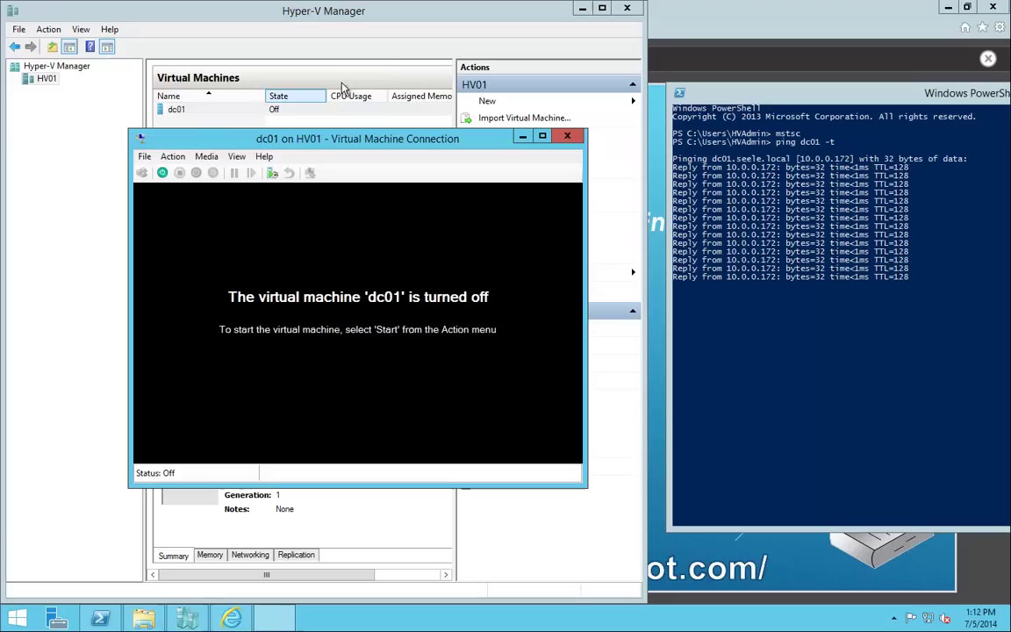
left_click(167, 174)
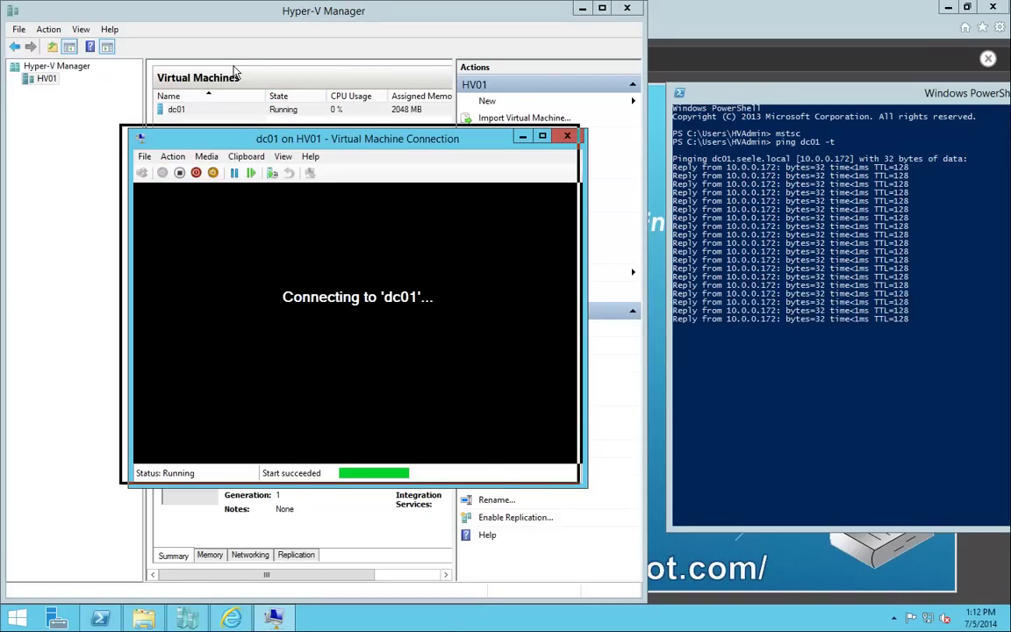
left_click_drag(342, 145, 236, 69)
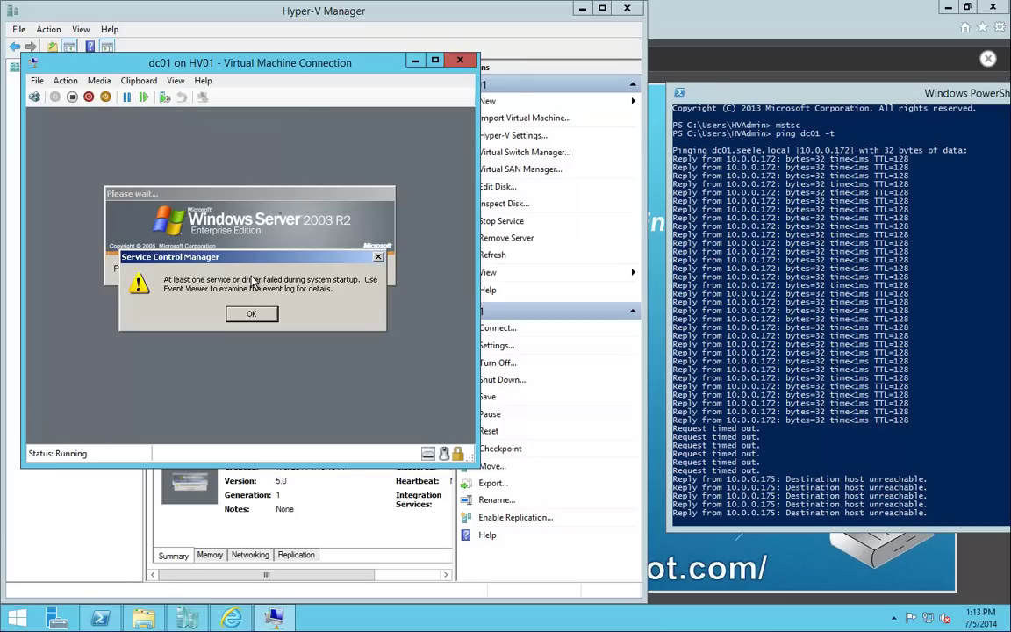
Dismiss the Service Control Manager warning in dc01's console.
key("Return")
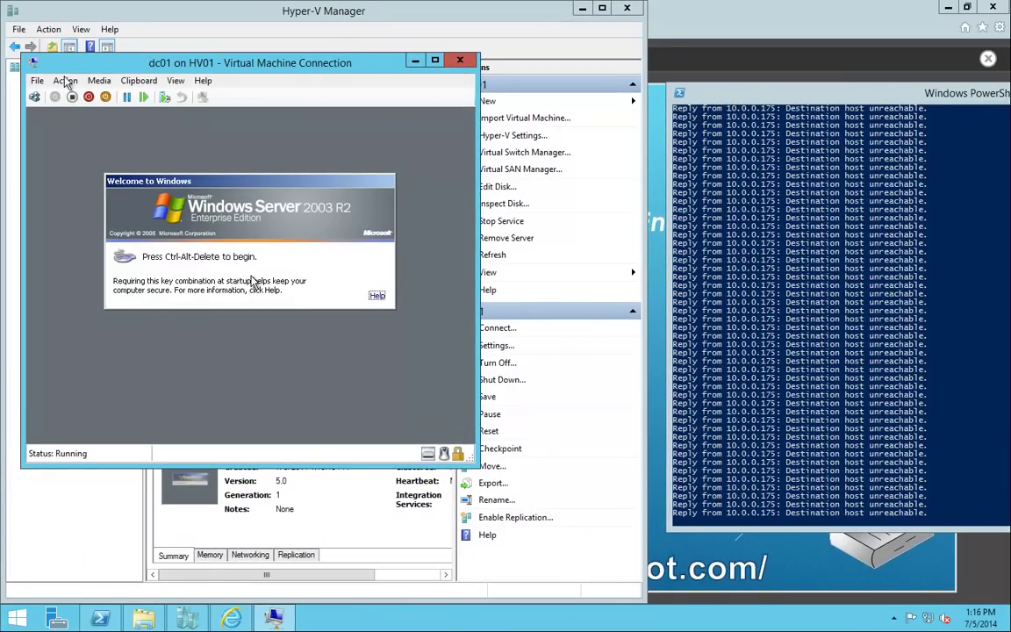
Log on to the dc01 VM with the administrator password.
left_click(35, 98)
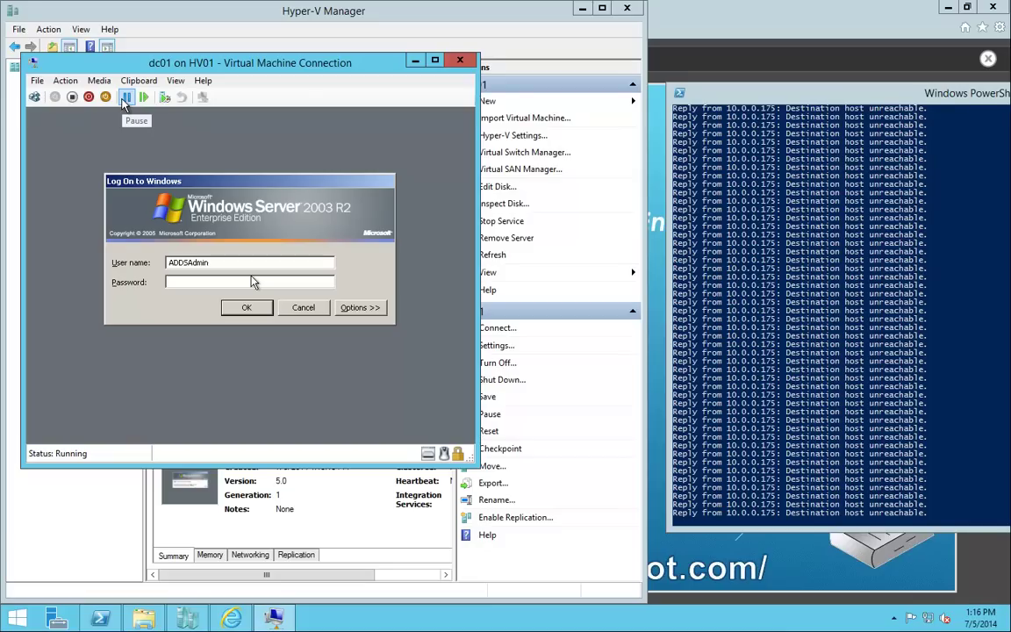
type("*********")
key("Return")
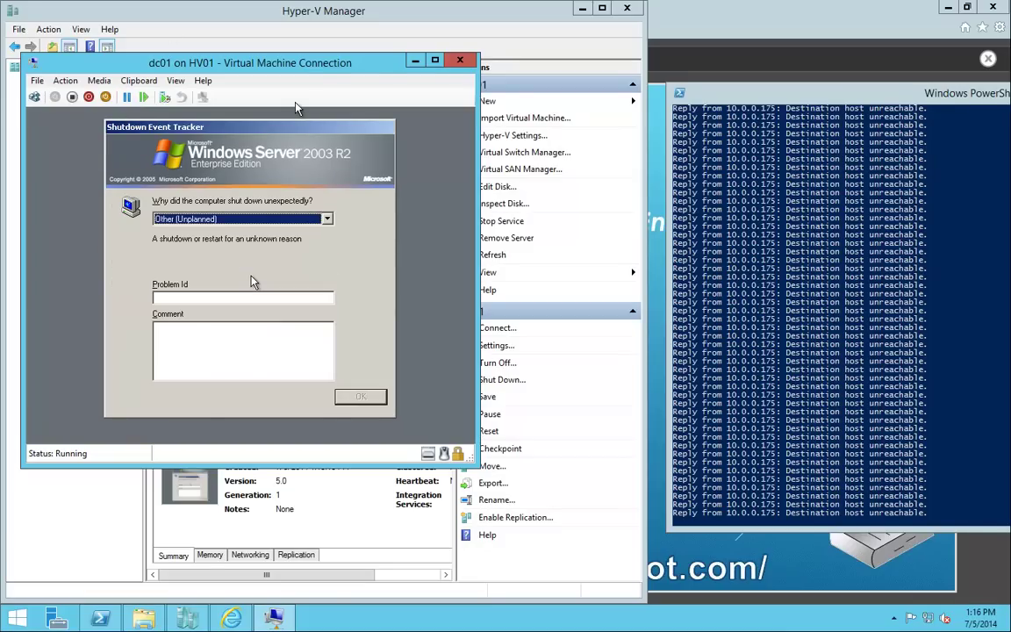
Enter 'Convert to Virtual ma' as the Shutdown Event Tracker comment and confirm it.
key("Tab")
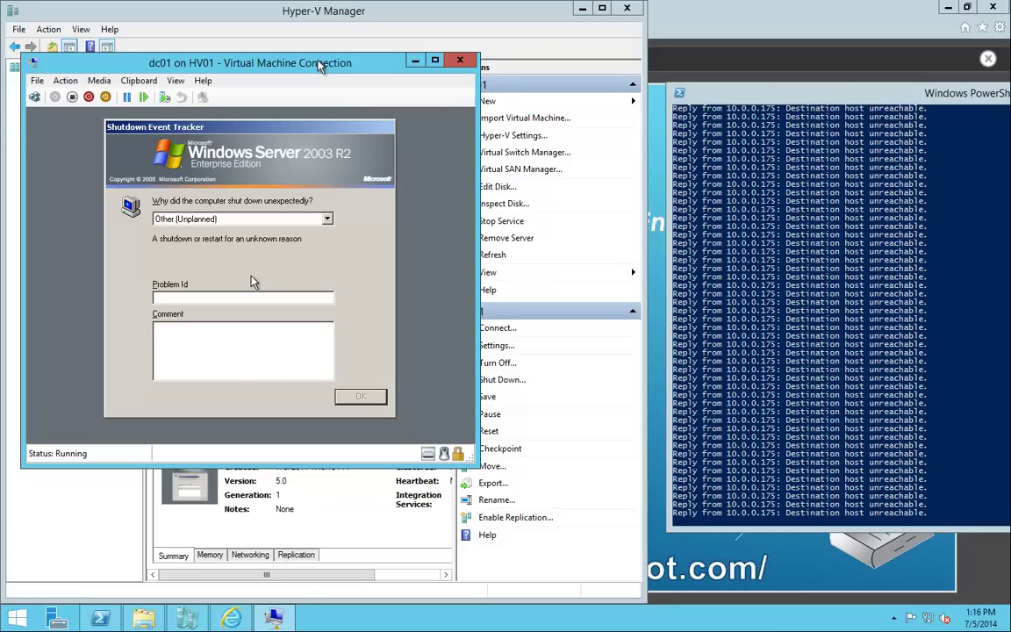
key("Tab")
type("Convert to Virtual machine !!!")
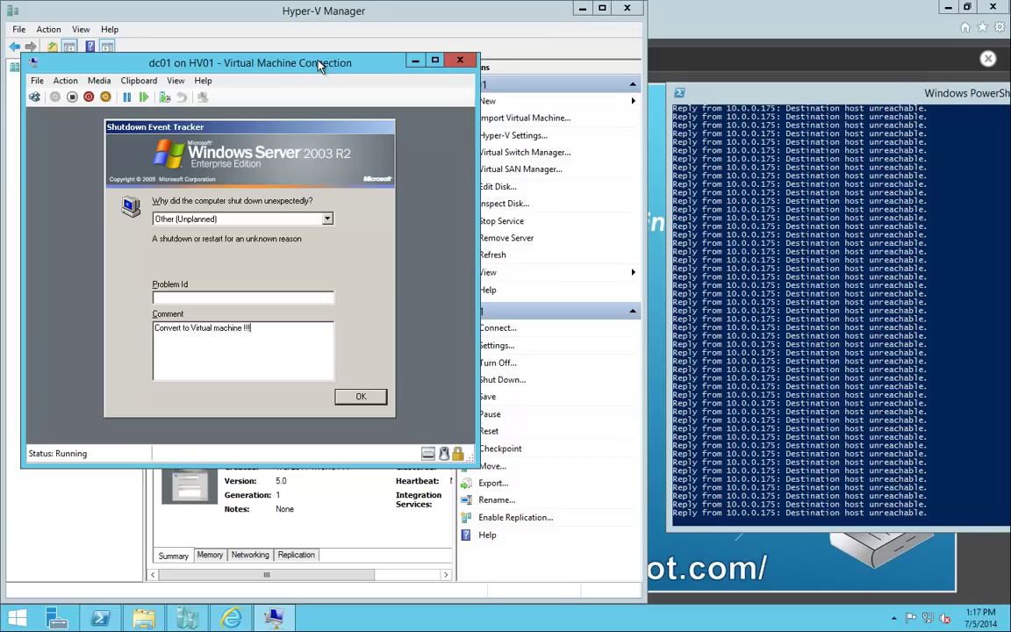
key("Return")
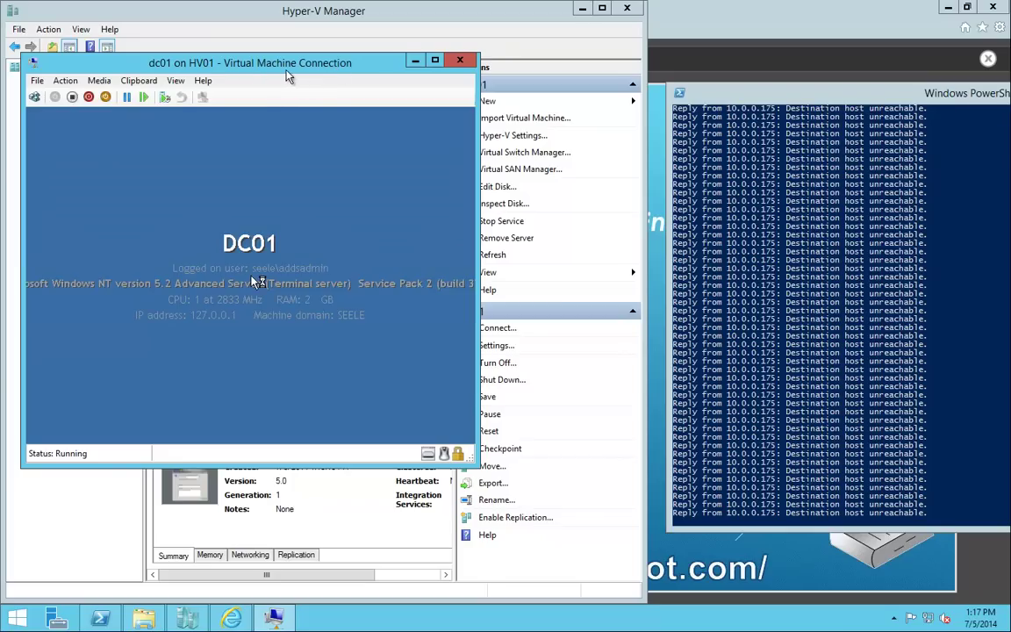
left_click_drag(223, 64, 293, 69)
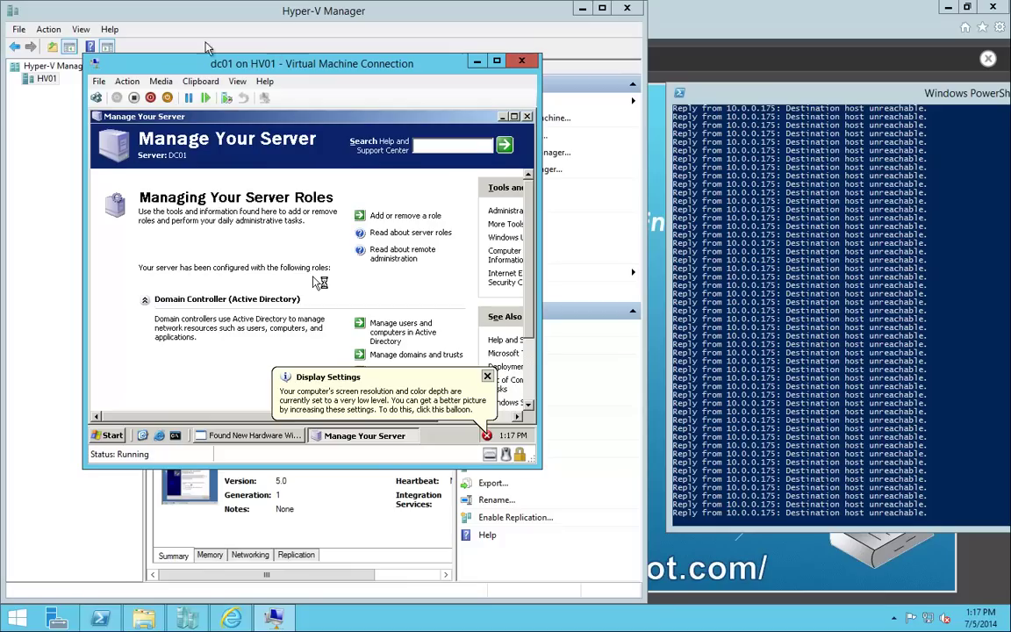
left_click(132, 81)
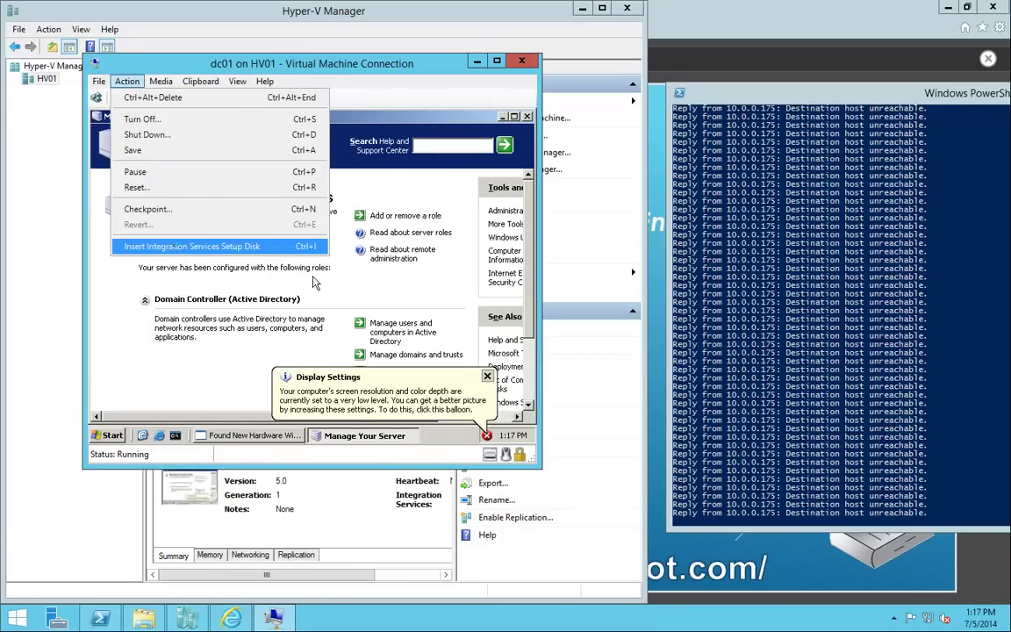
Insert the integration services setup disk and finish the Virtual Machine Bus driver wizard.
left_click(176, 246)
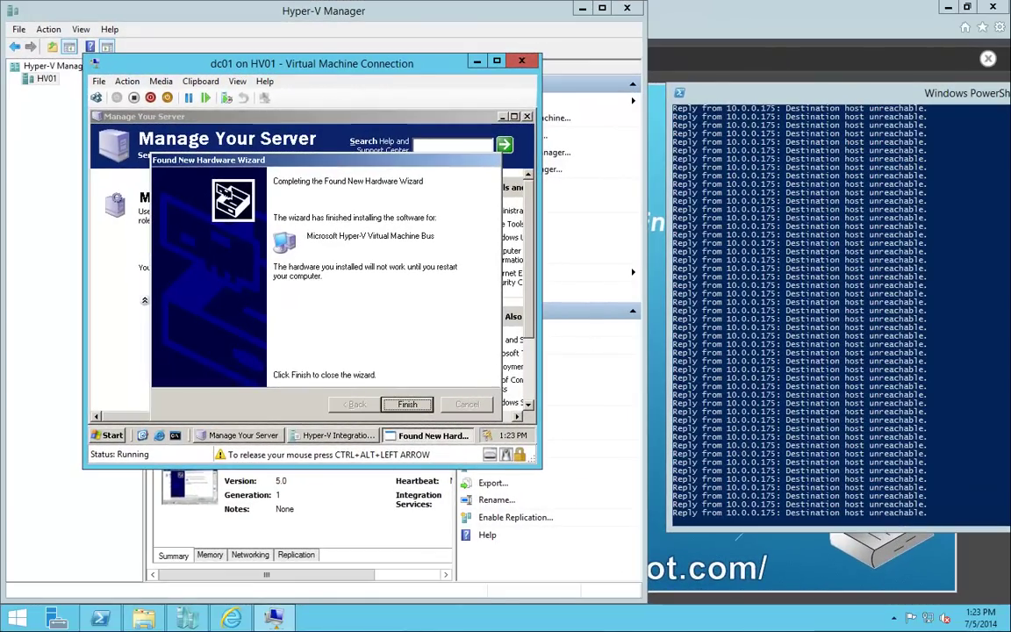
key("Return")
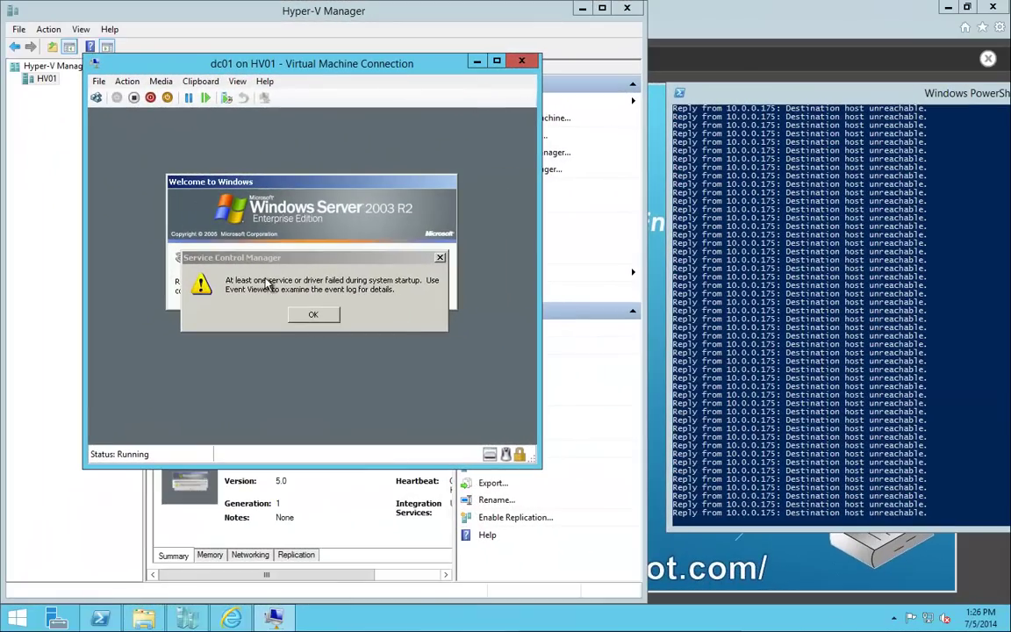
Dismiss the service warning, log on to dc01 with the admin password, and close Manage Your Server.
left_click(314, 314)
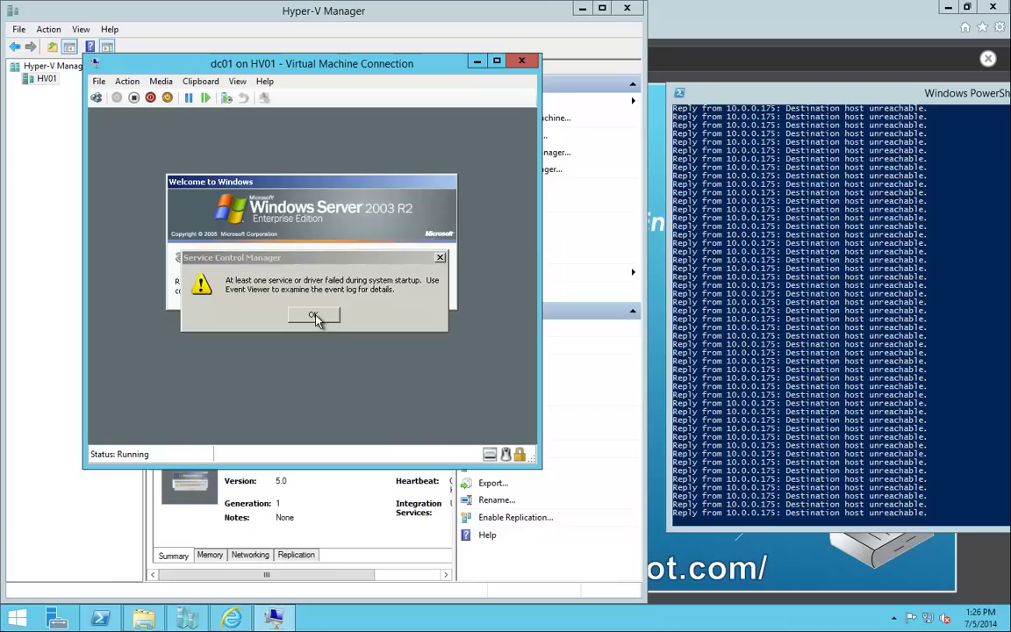
left_click(97, 98)
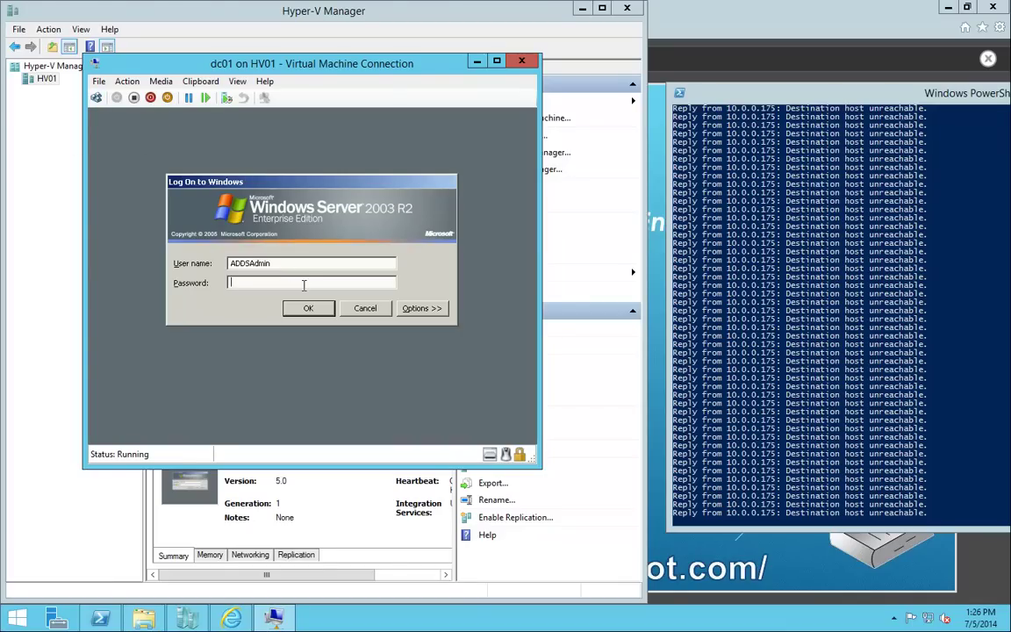
key("Return")
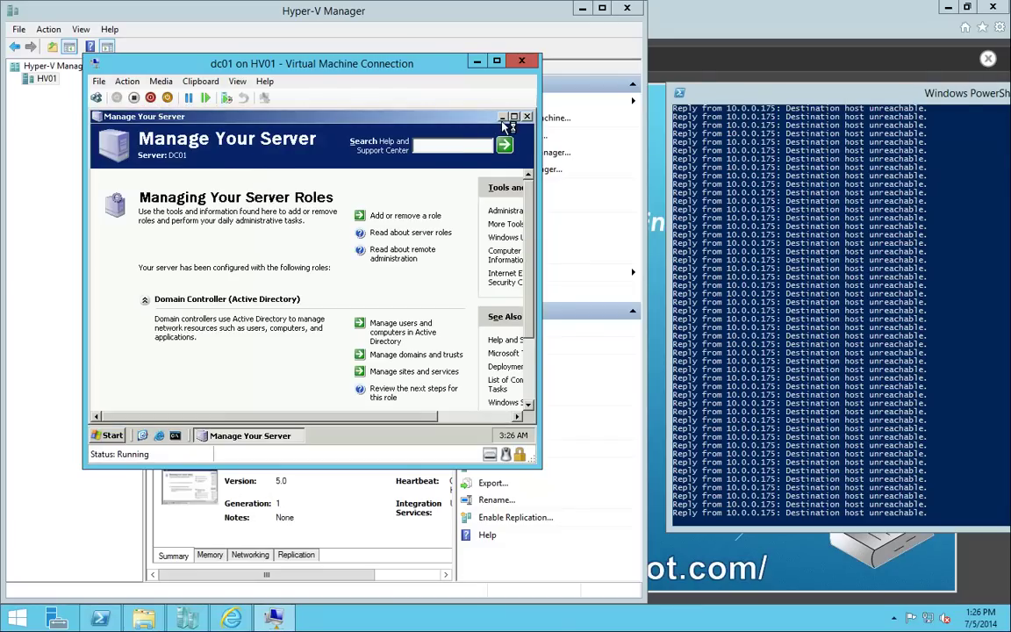
left_click(503, 116)
Raise dc01's screen resolution to 800 by 600 in Display Properties and keep it.
right_click(302, 181)
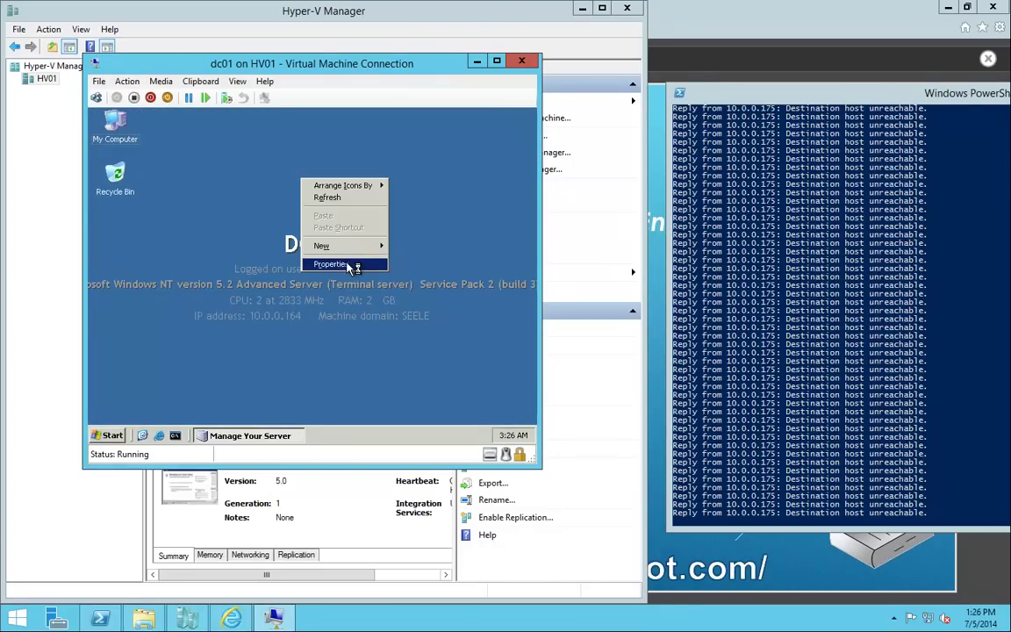
left_click(332, 264)
left_click(318, 136)
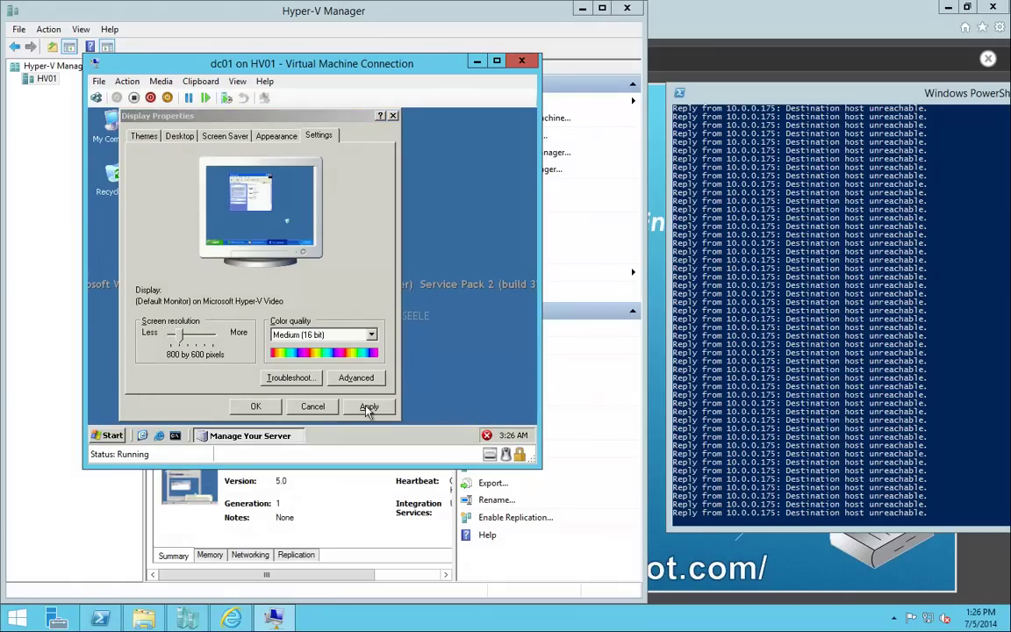
left_click(368, 405)
left_click(305, 225)
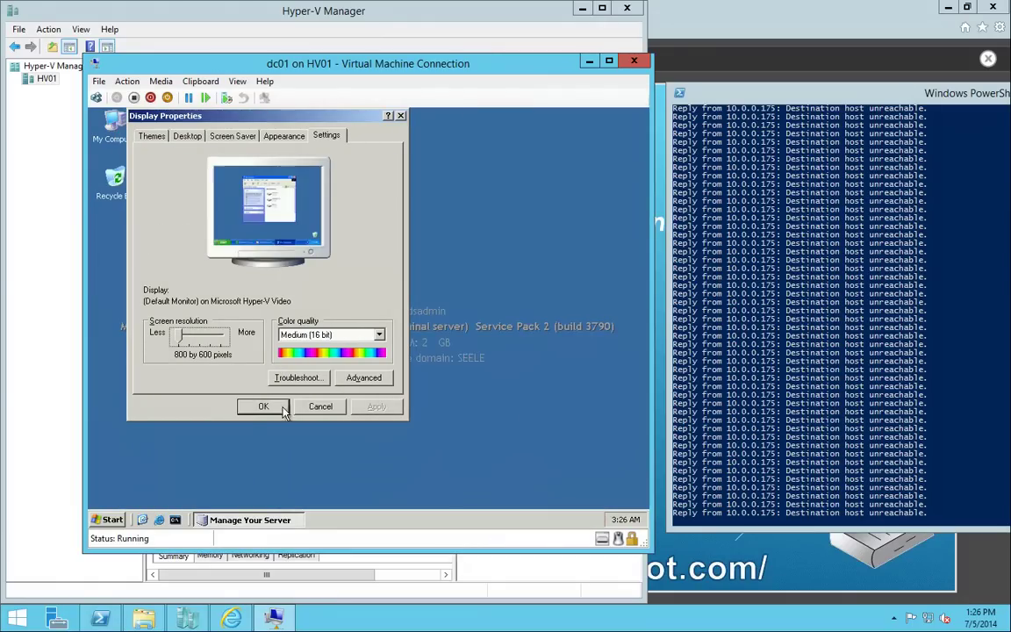
left_click(263, 406)
Go through the Start menu to Control Panel's Network Connections.
left_click(114, 521)
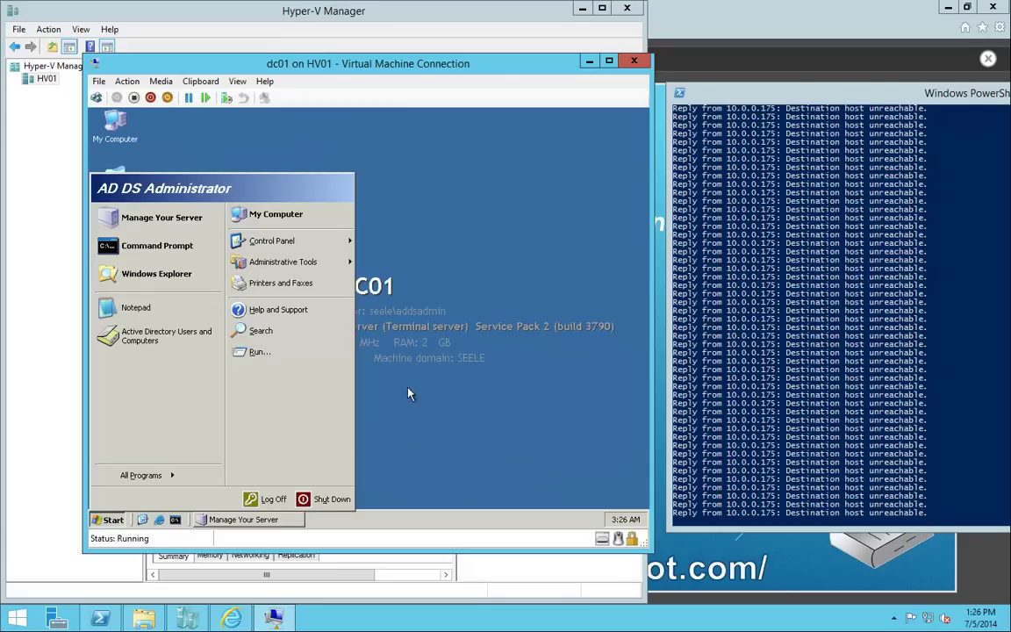
mouse_move(272, 241)
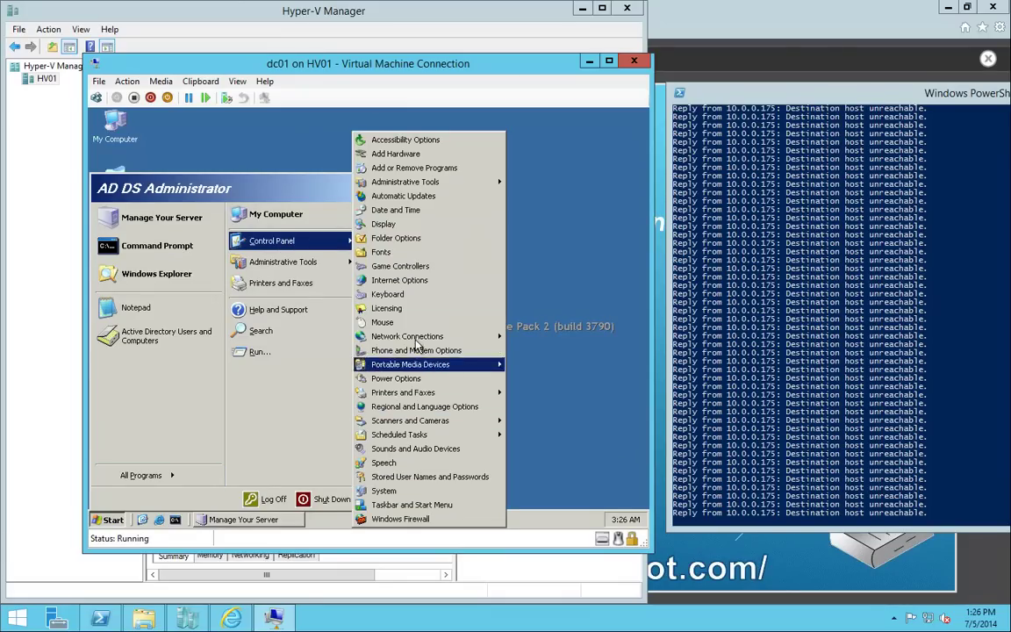
mouse_move(465, 336)
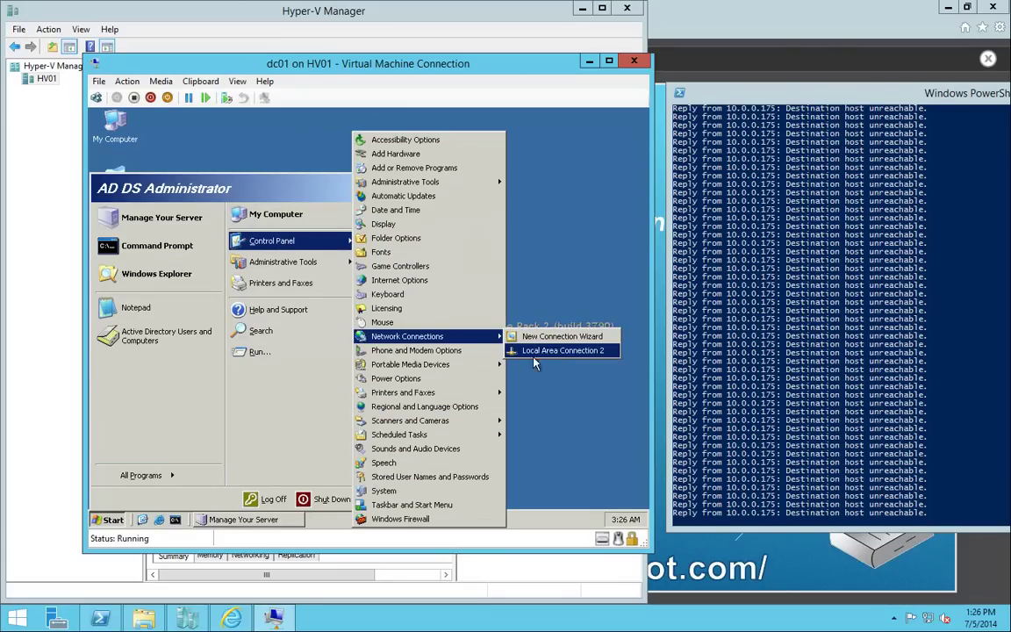
Give Local Area Connection 2 static IP 10.0.0.172, mask 255.255.255.224 and gateway 10.0.0.161.
left_click(577, 352)
left_click(281, 422)
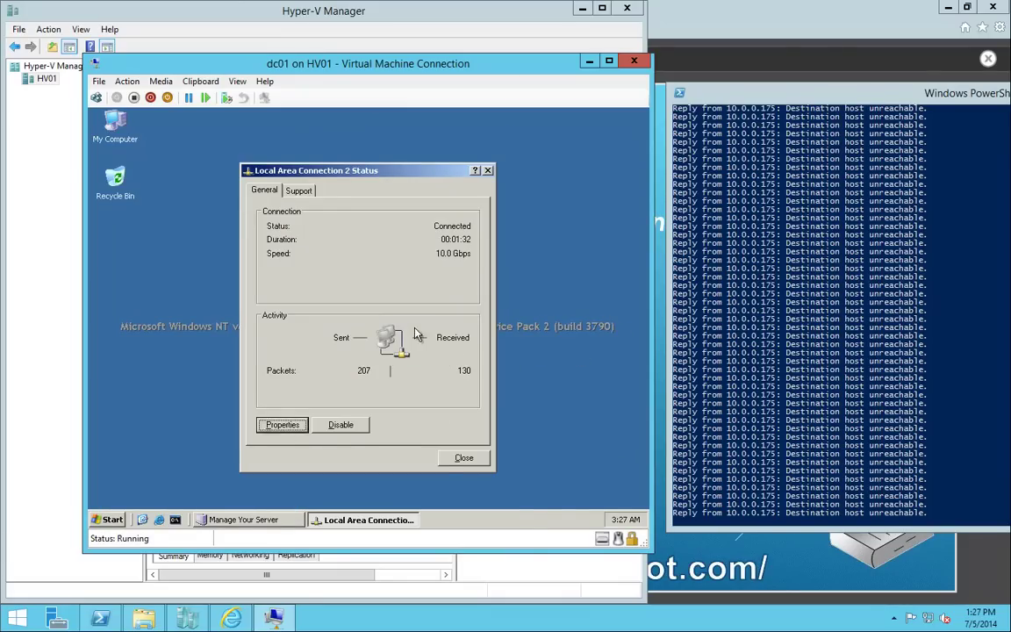
left_click(271, 336)
left_click(386, 365)
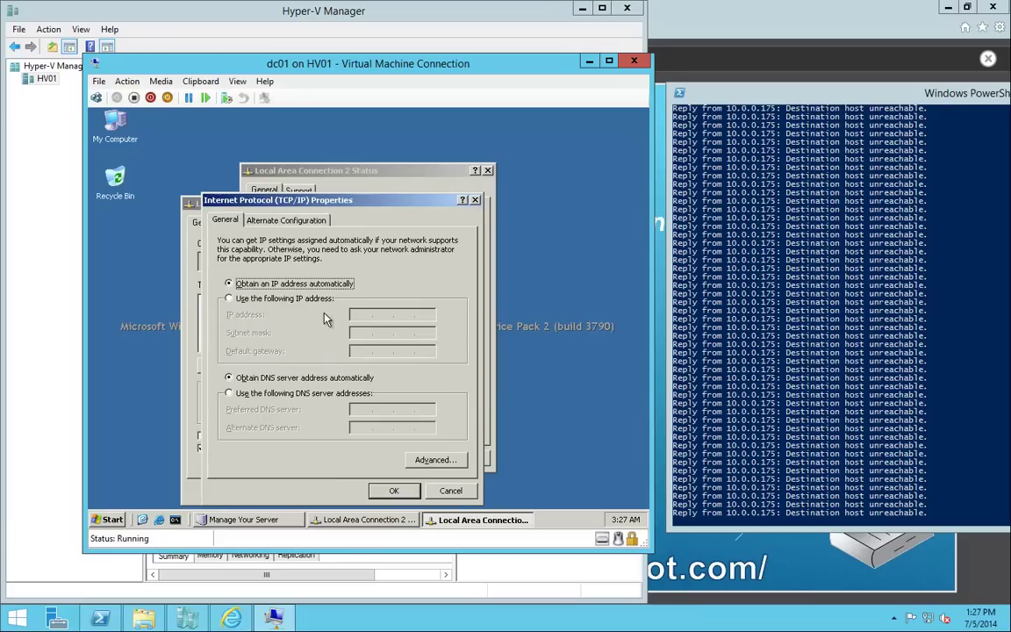
left_click(308, 299)
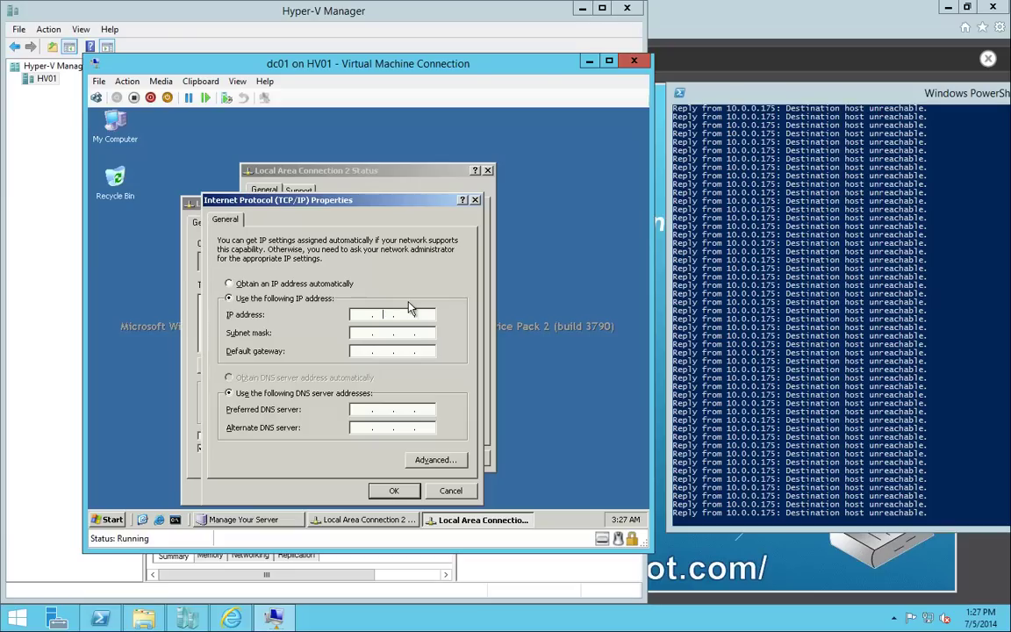
type("10 . 0 . 0 . 172")
key("Tab")
type("255.255.255.224")
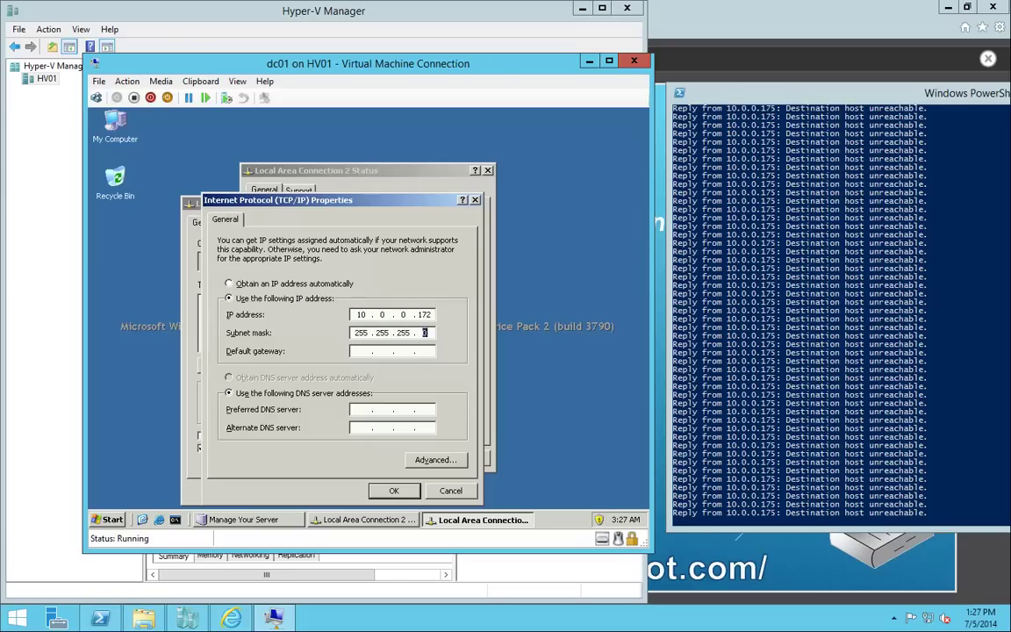
key("Tab")
type("10 . 0 . 0 . 161")
Add DNS servers 10.0.0.172 and 10.0.0.173 and keep the address despite the duplicate warning.
key("Tab")
type("10.0.0.172")
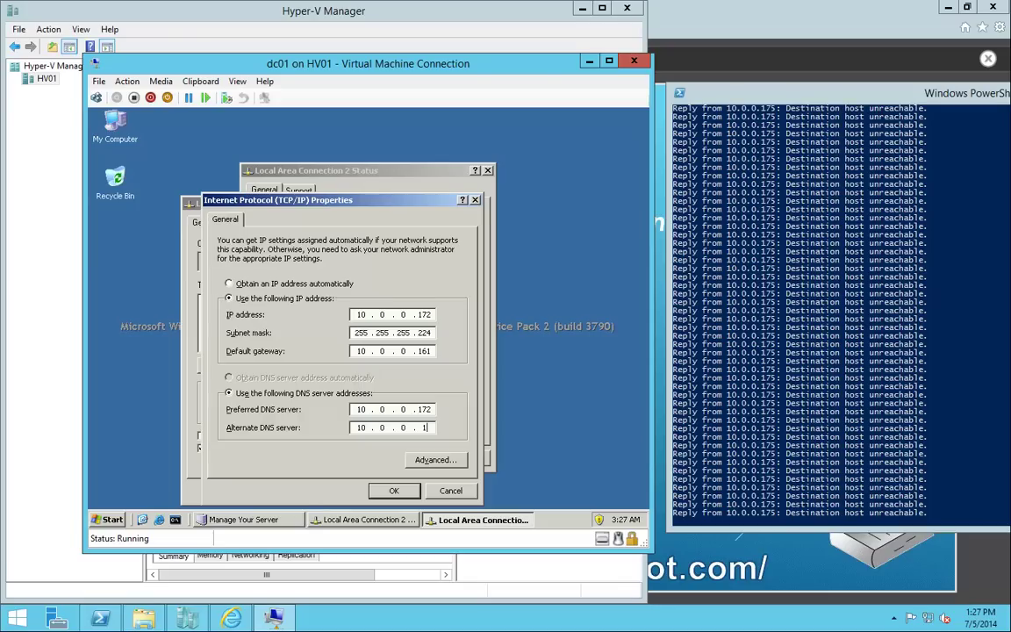
type("10.0.0.173")
left_click(407, 497)
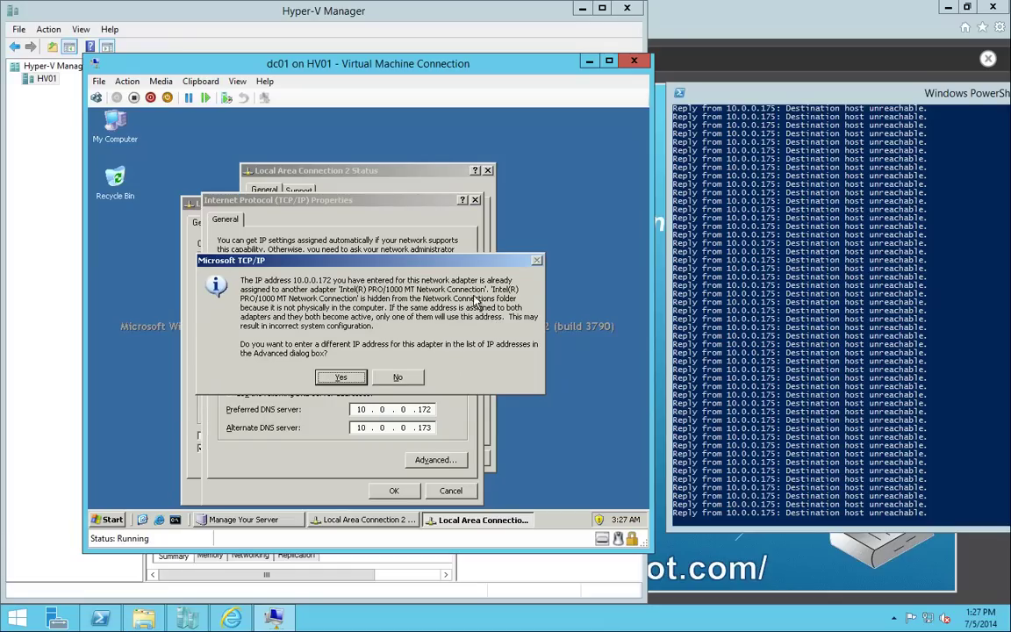
left_click(414, 379)
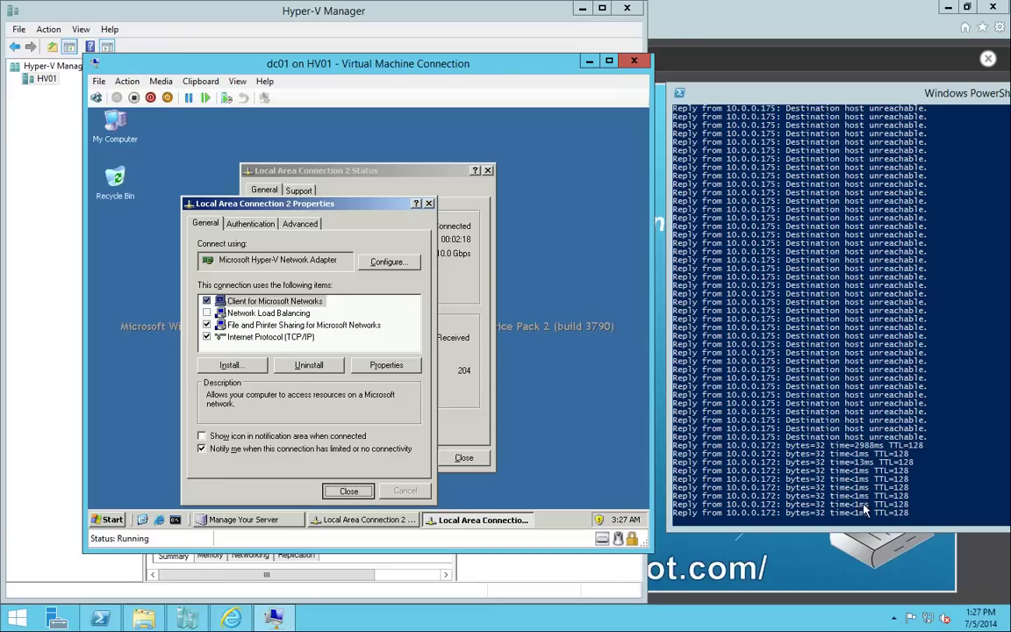
key("Return")
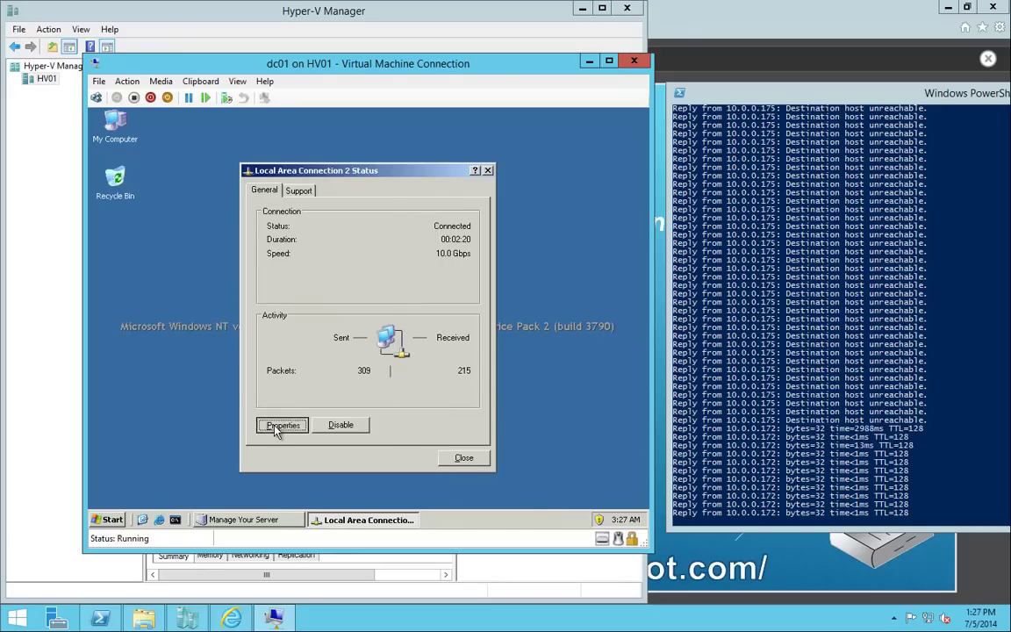
Show the connection's icon in the notification area when connected.
left_click(275, 426)
left_click(155, 394)
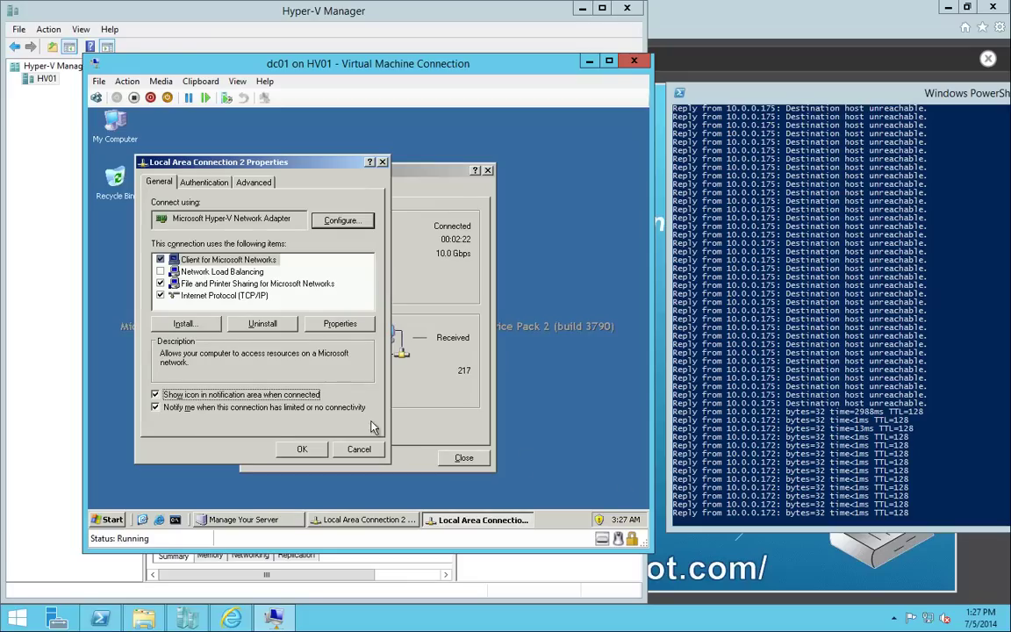
left_click(302, 450)
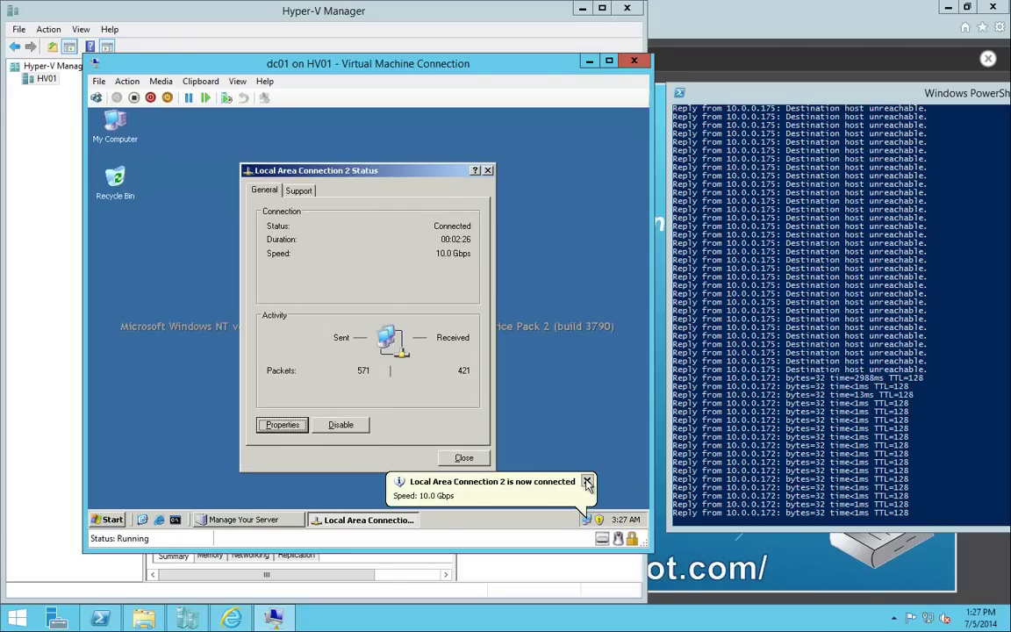
left_click(588, 482)
Check the new addressing in the connection's Support details.
left_click(299, 190)
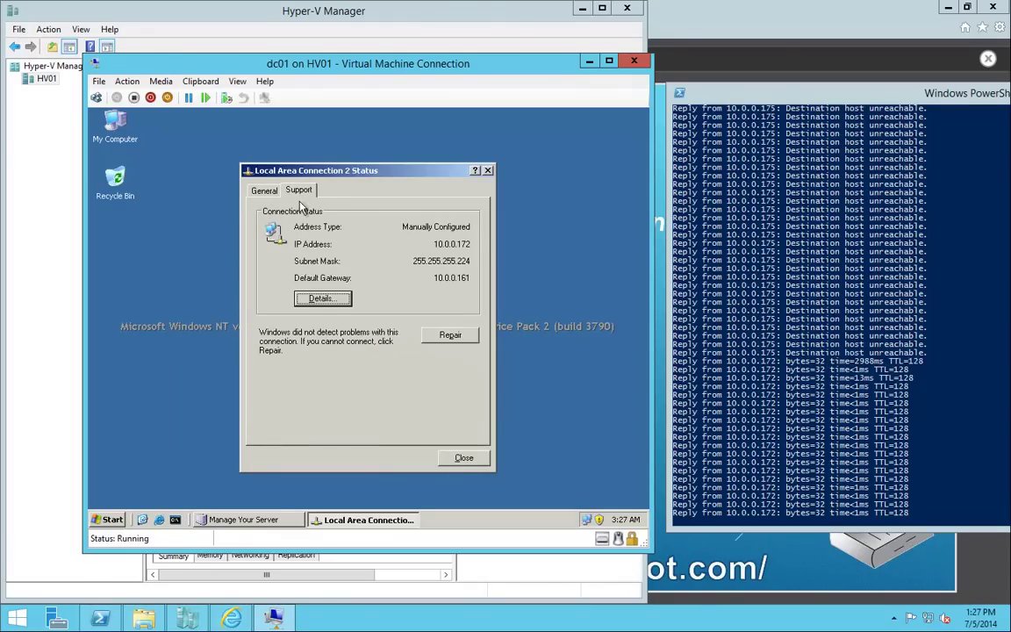
left_click(327, 299)
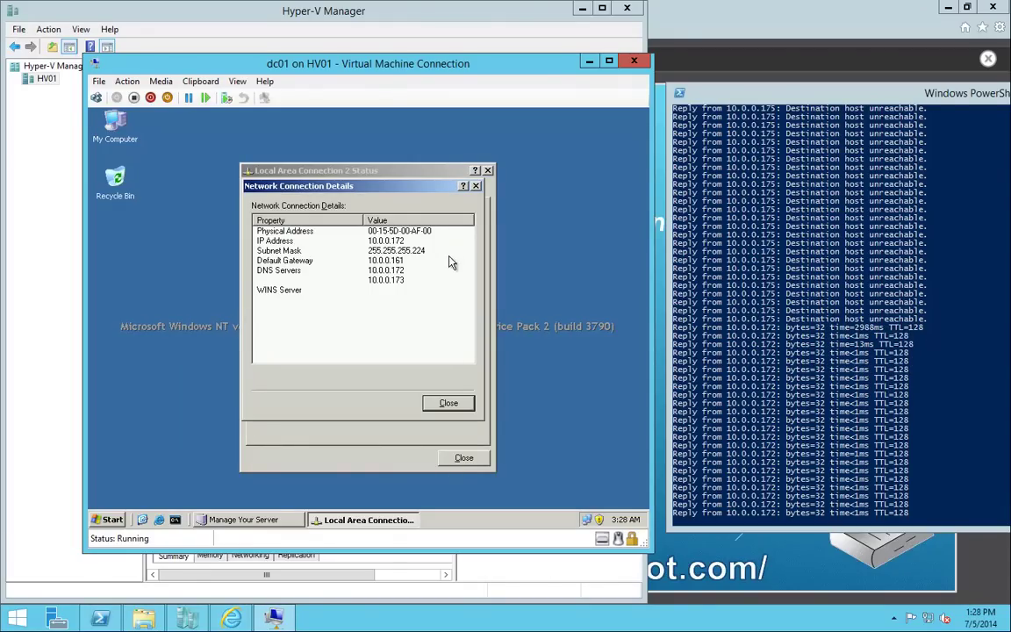
left_click(448, 404)
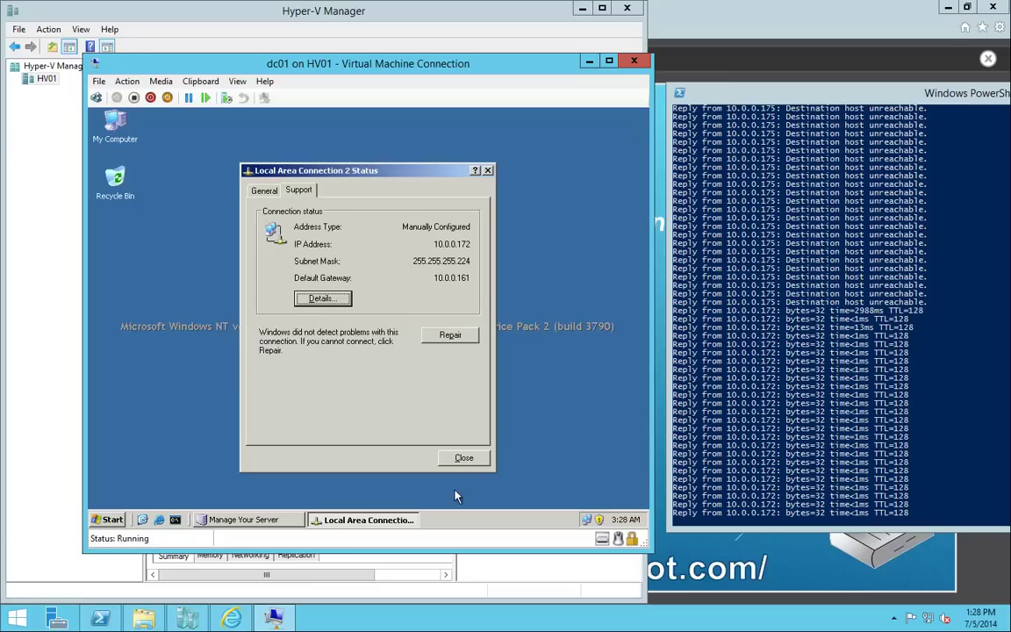
left_click(464, 459)
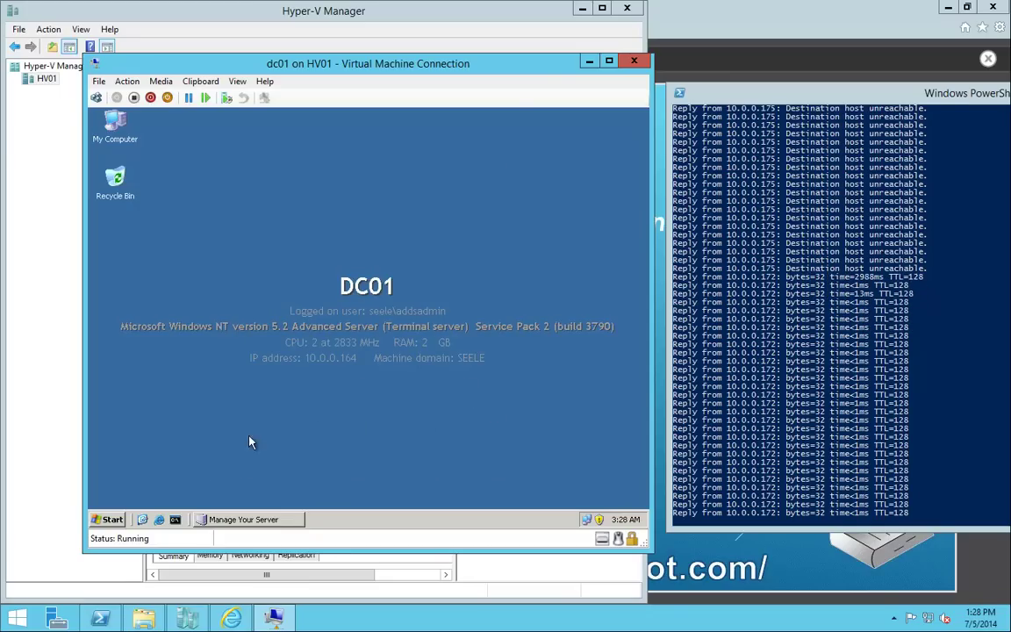
Ping dc02 from a Command Prompt, getting 4 of 4 replies from 10.0.0.173.
left_click(176, 519)
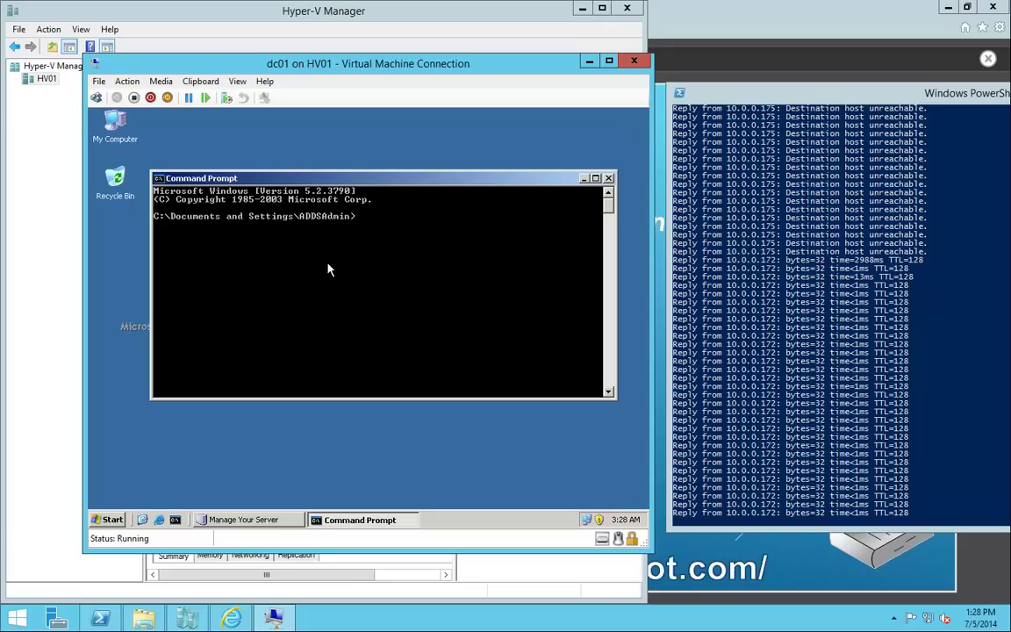
type("ping")
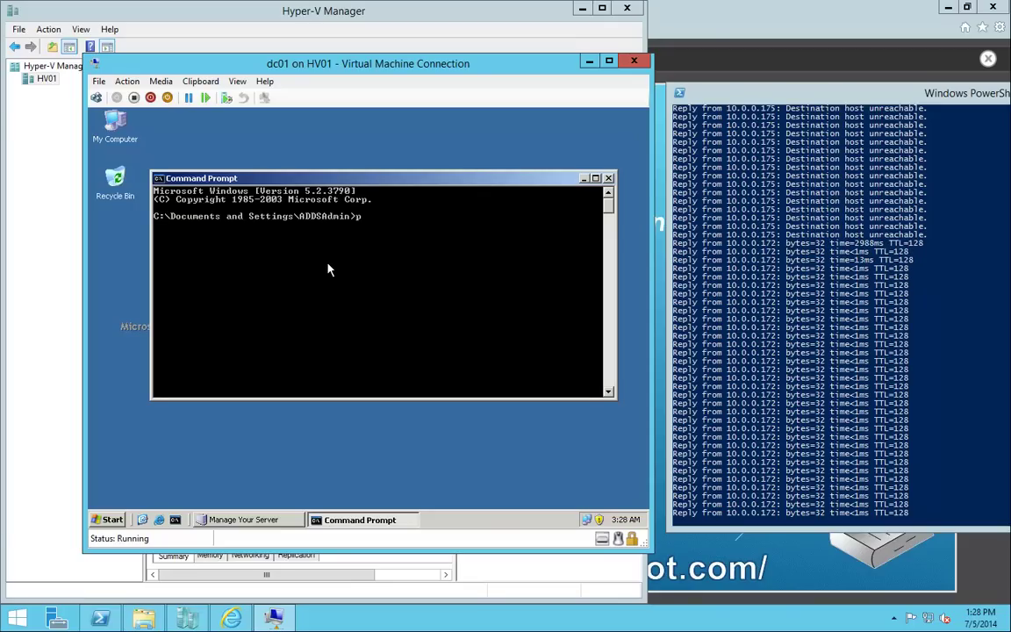
type(" dc02")
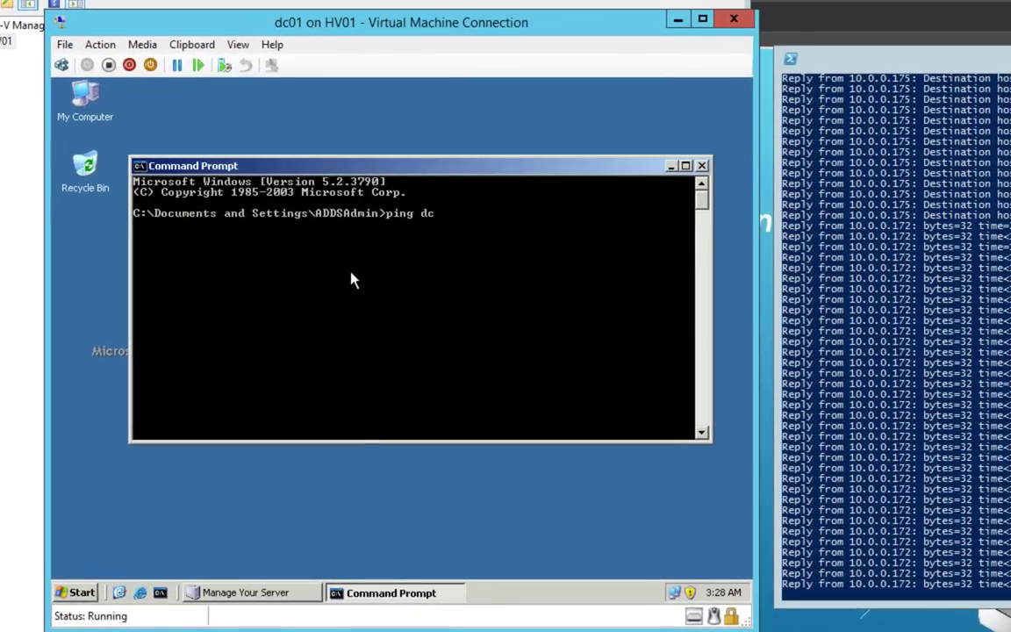
key("Return")
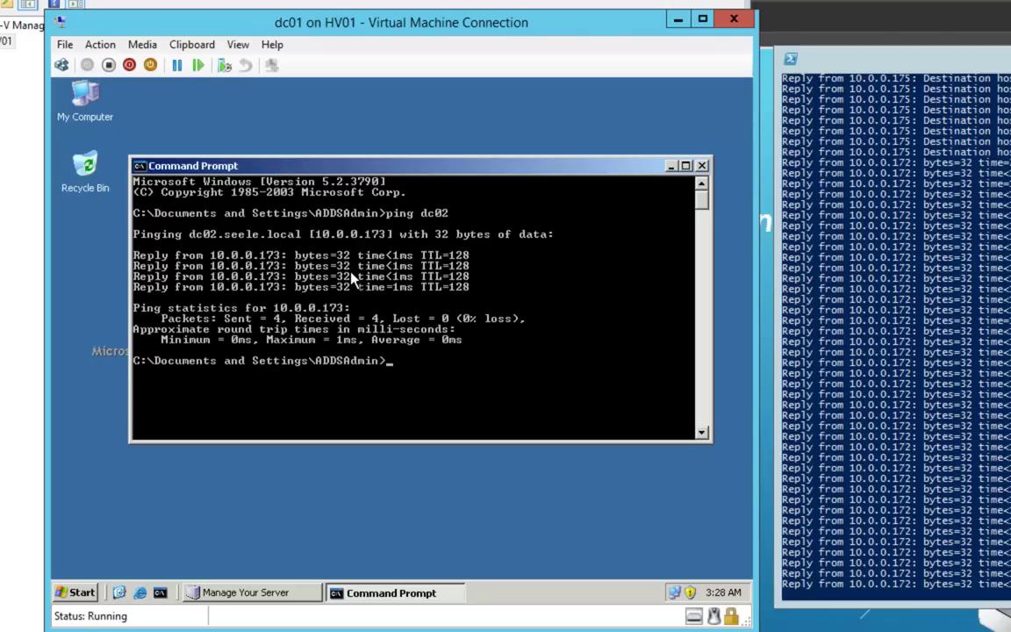
left_click(82, 592)
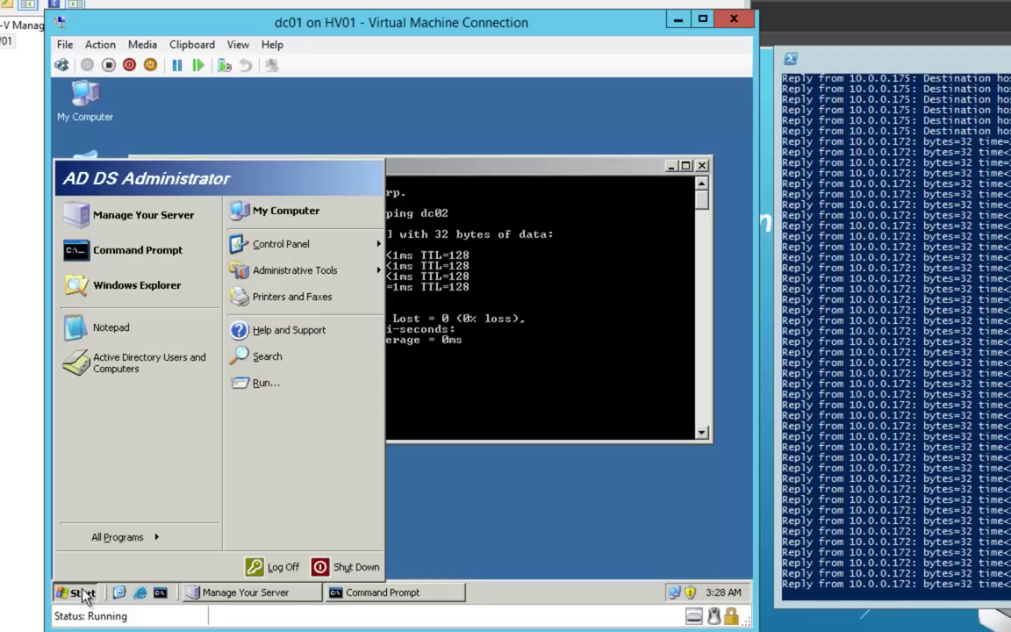
left_click(162, 373)
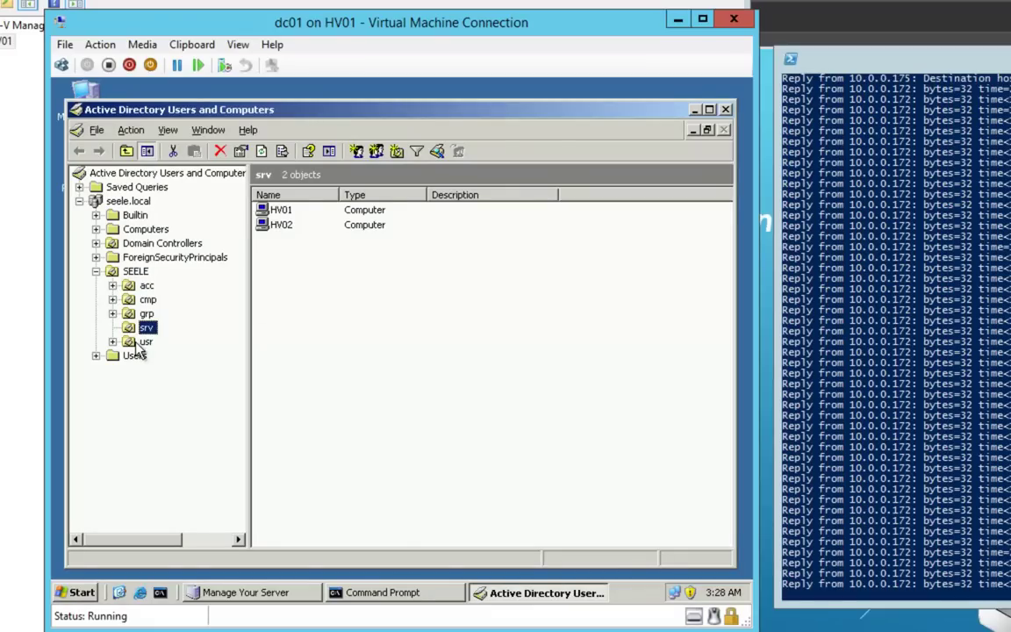
Start a new user in the usr OU and enter its first name, last name and logon name.
left_click(145, 341)
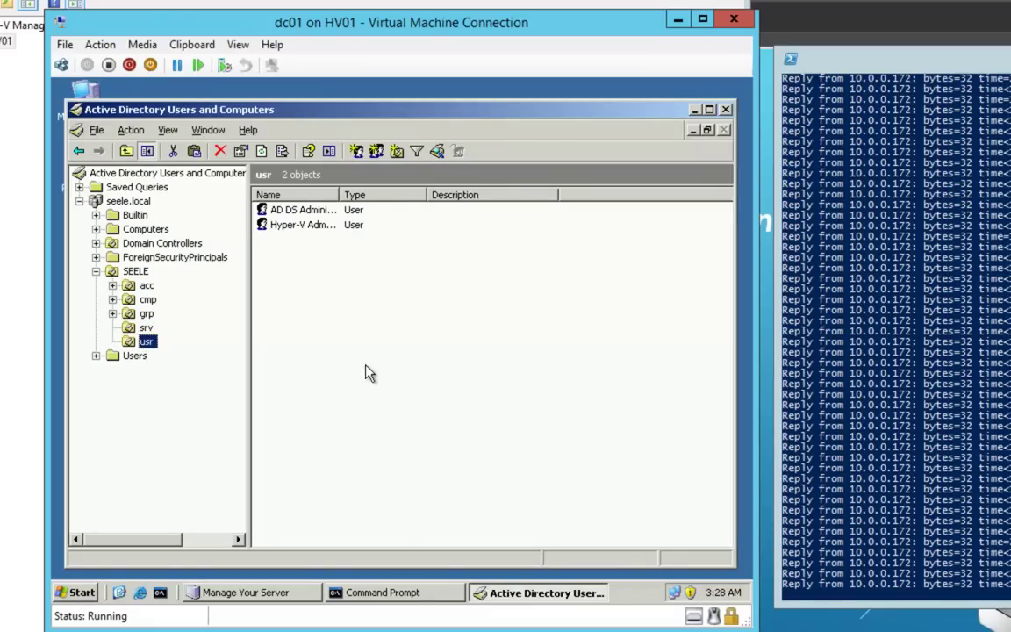
right_click(376, 349)
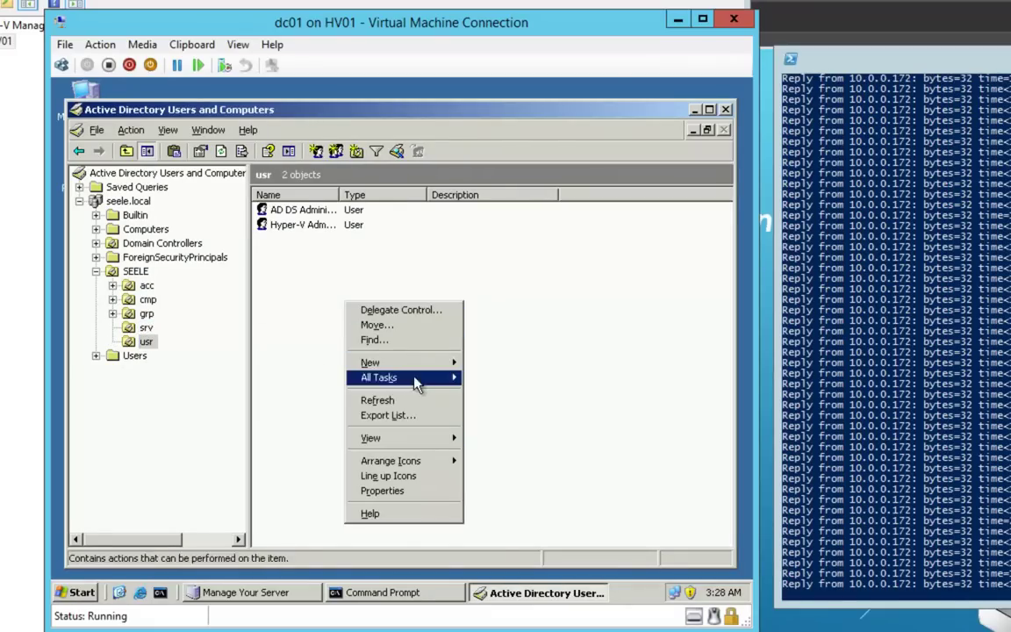
mouse_move(458, 367)
left_click(486, 467)
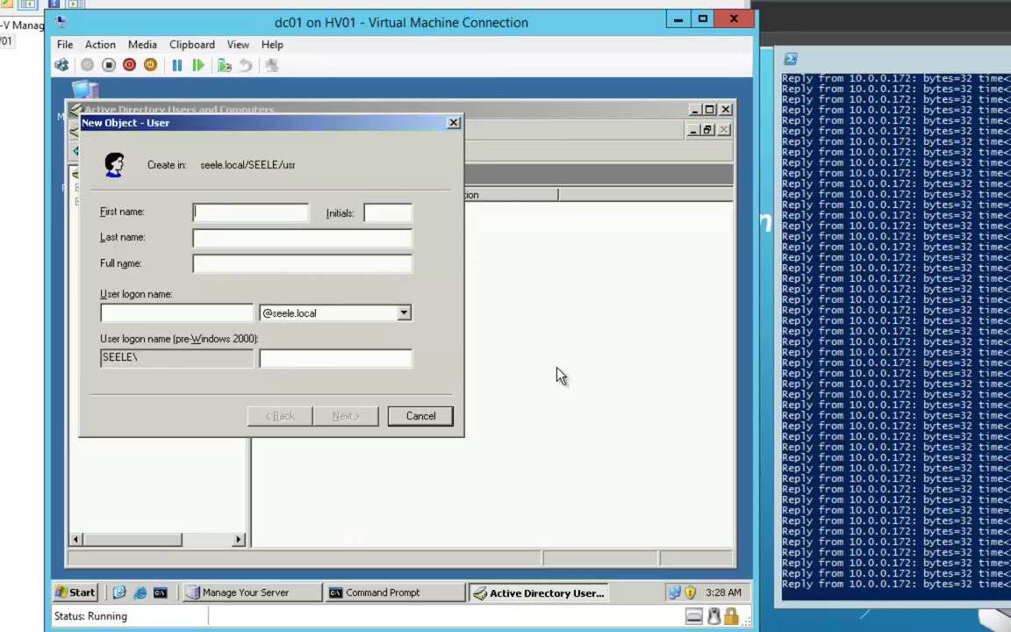
key("Tab")
key("Tab")
key("Tab")
key("Tab")
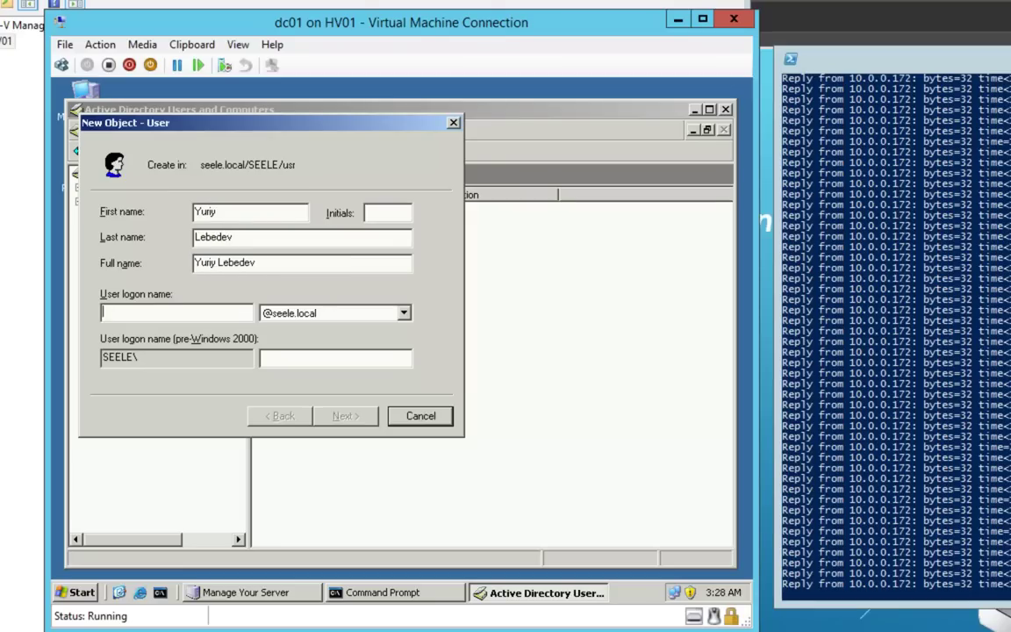
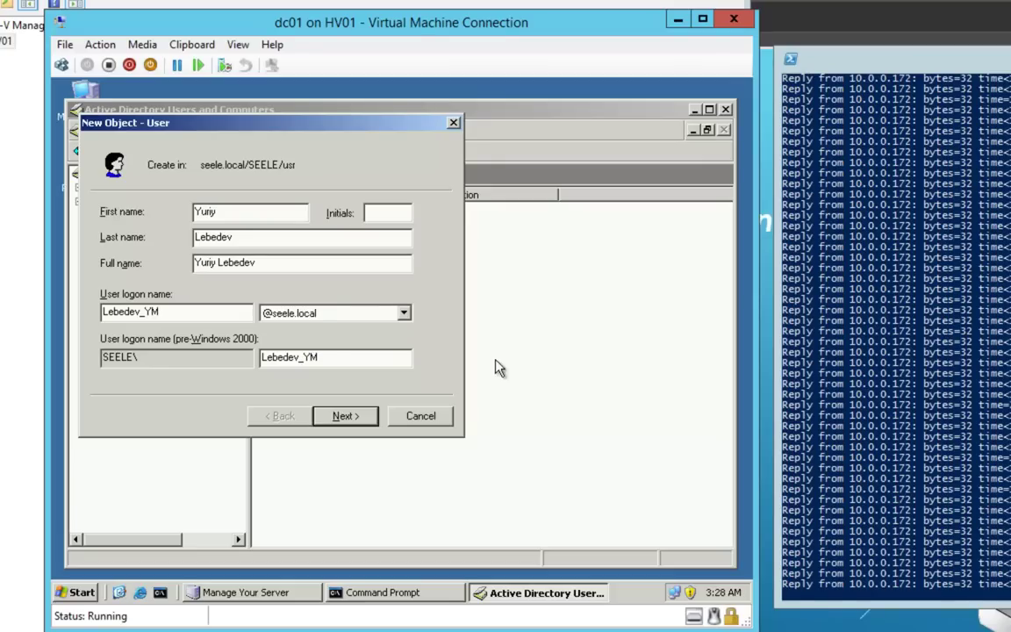
Set the account's password, mark it disabled, finish the user, and return to Command Prompt.
left_click(351, 419)
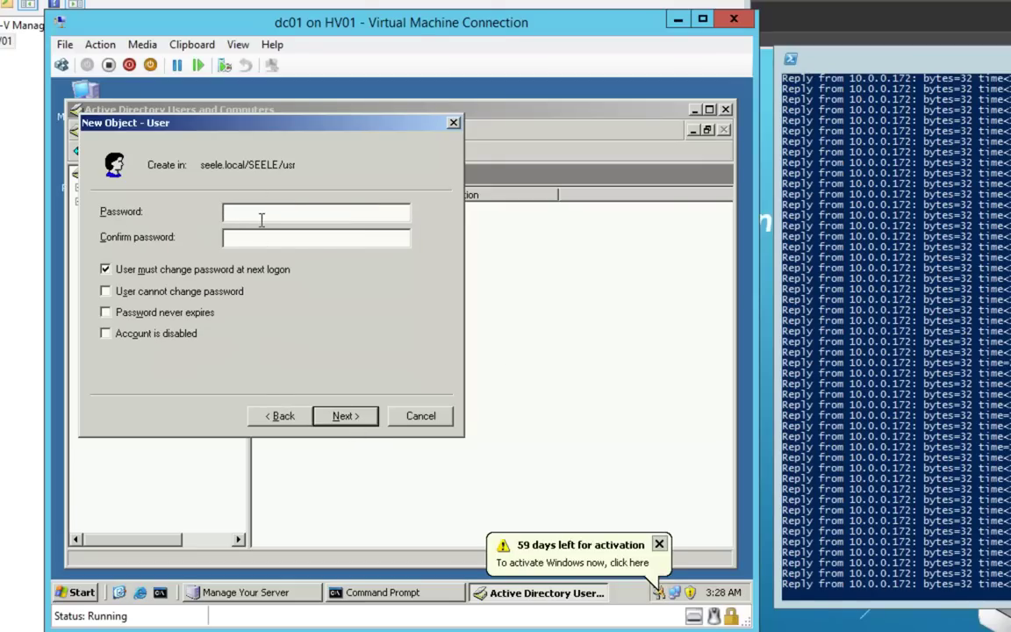
type("•••••••••••••")
left_click(191, 339)
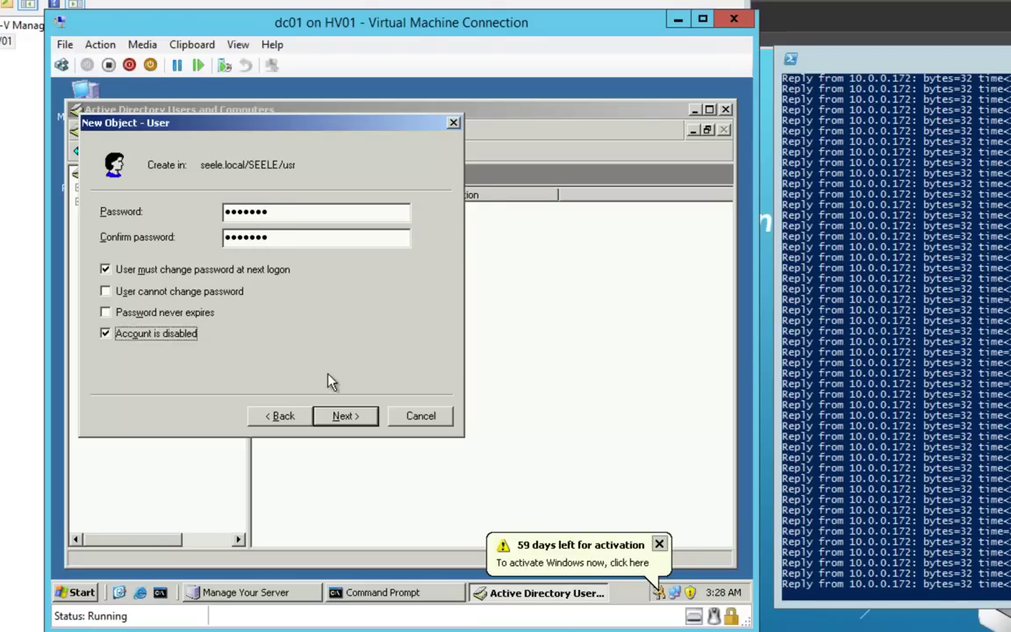
left_click(345, 415)
left_click(356, 415)
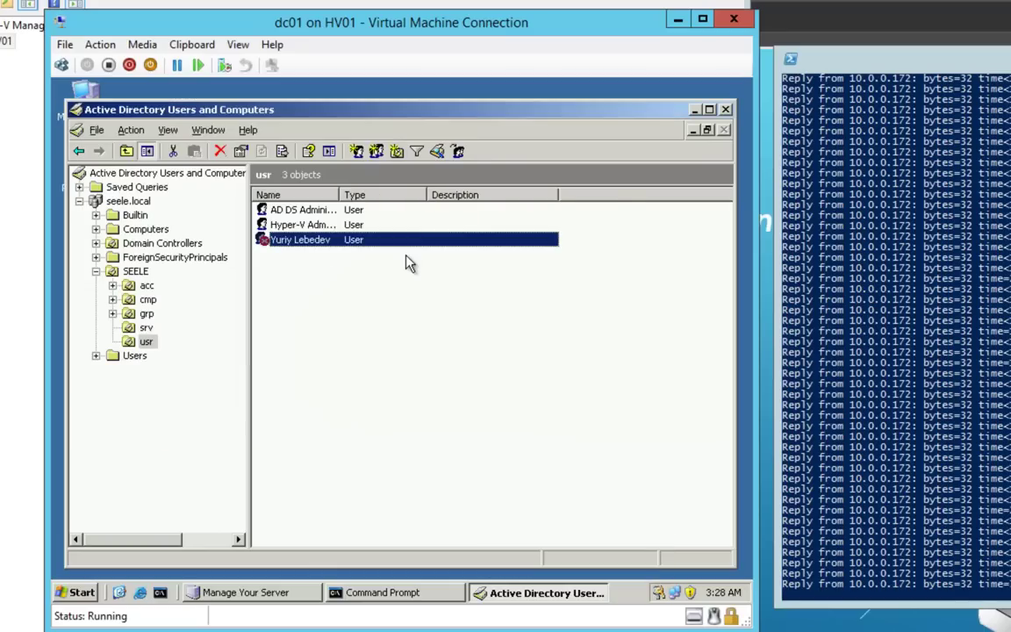
left_click(412, 592)
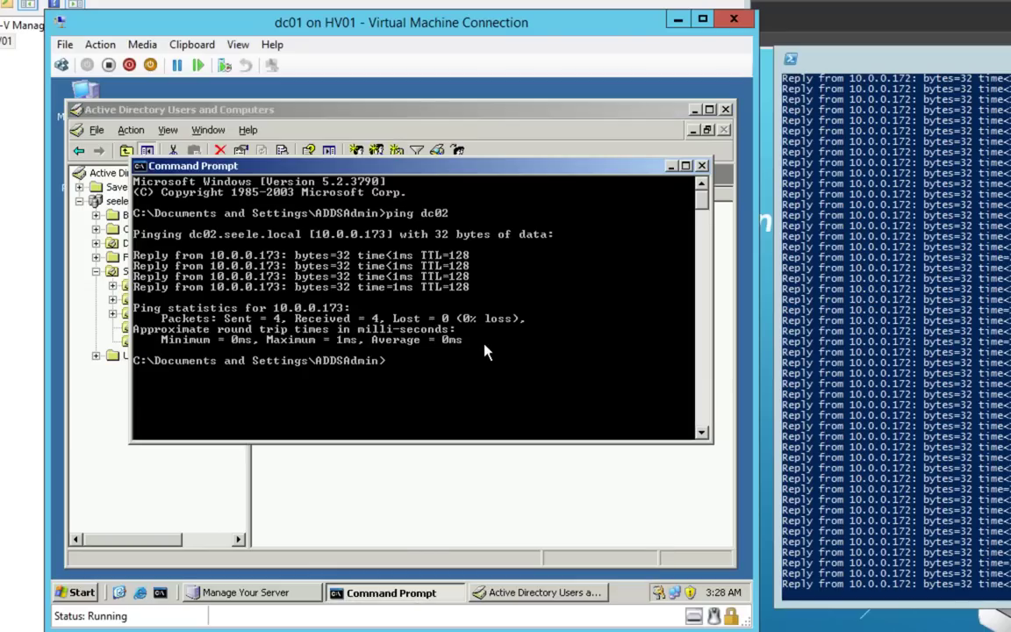
Run repadmin /syncall on dc01, then stop the host's ping and launch mstsc.
type("repadmin /syncall")
key("Return")
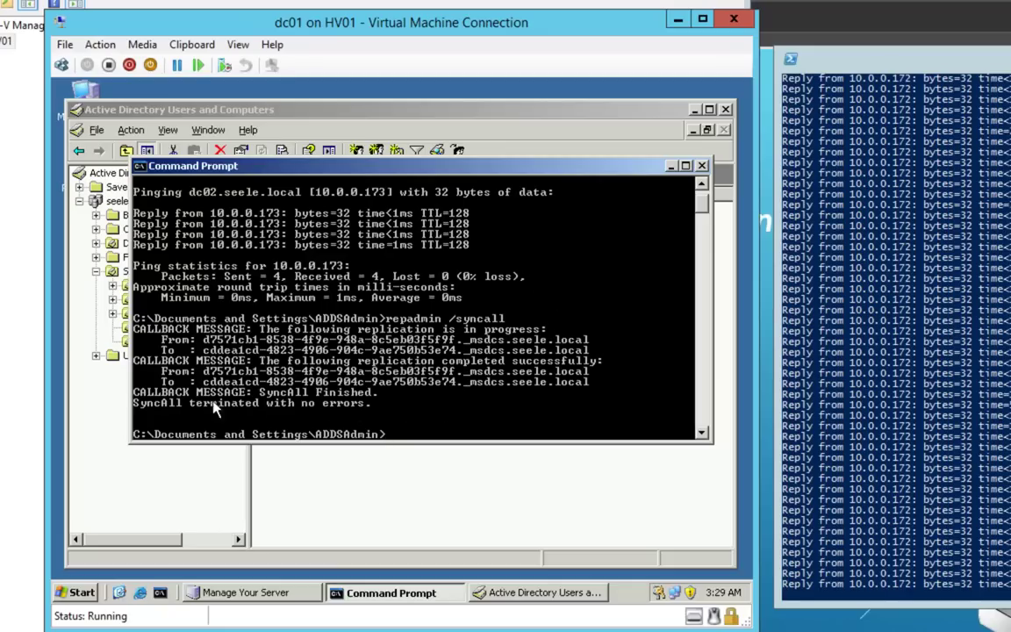
left_click(899, 351)
key("ctrl+c")
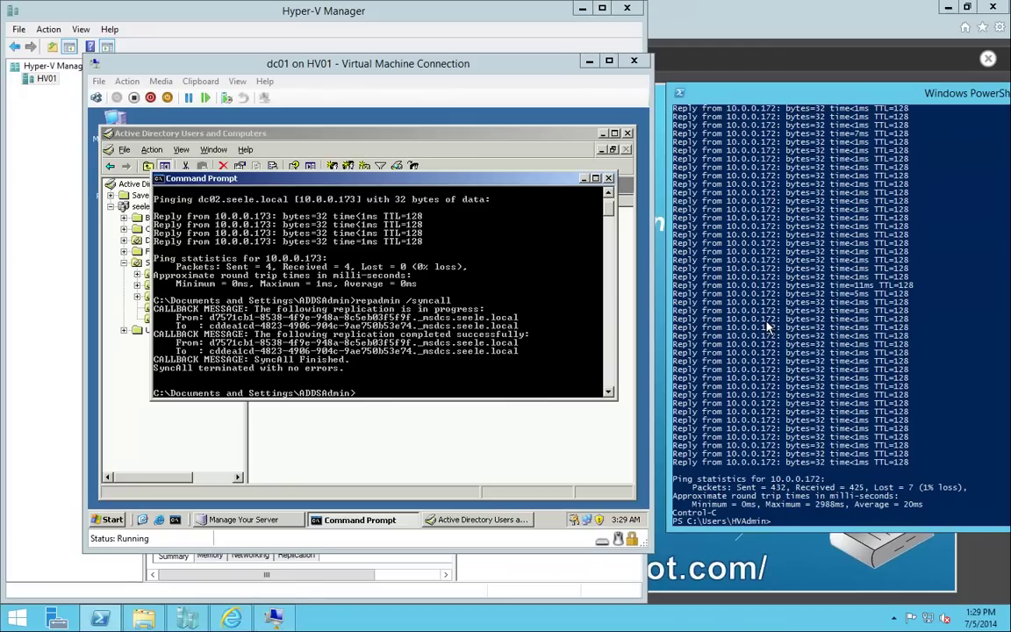
type("mstsc")
key("Return")
key("Return")
key("Return")
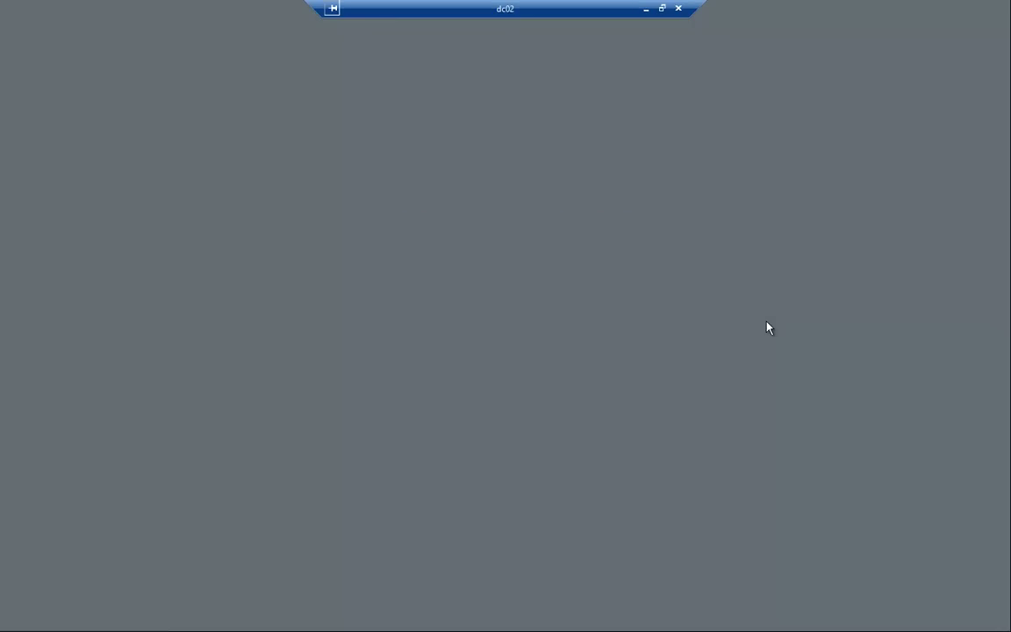
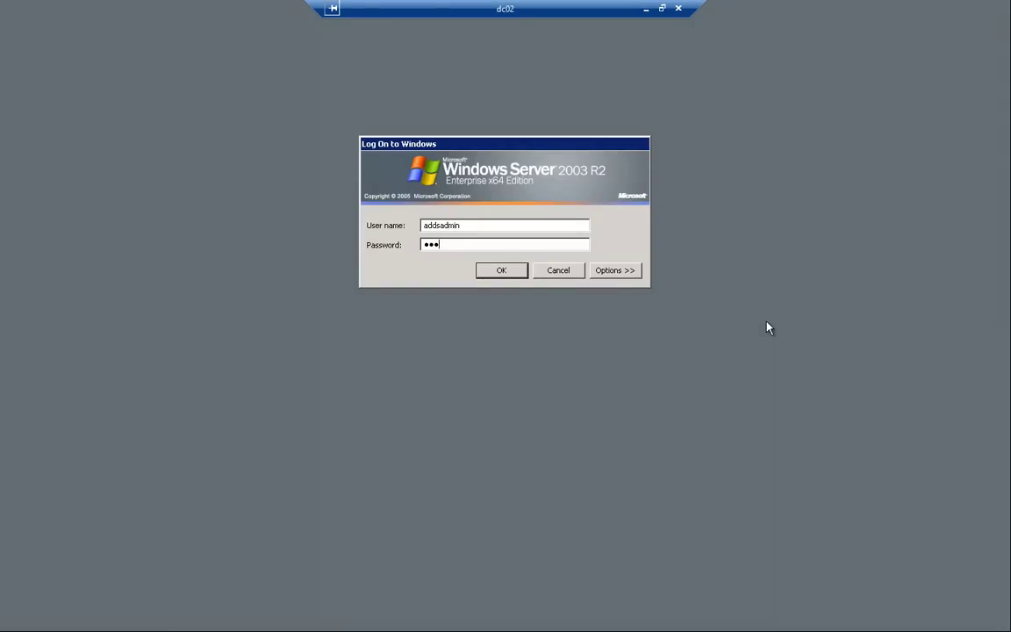
Log on to dc02 with the admin credentials and open Active Directory Users and Computers.
key("Return")
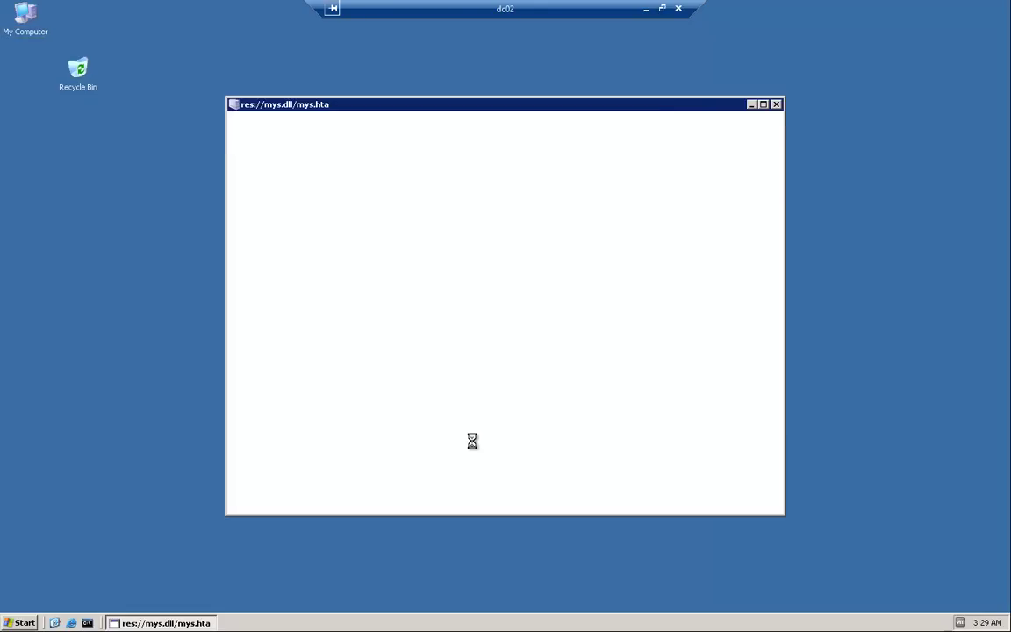
left_click(566, 320)
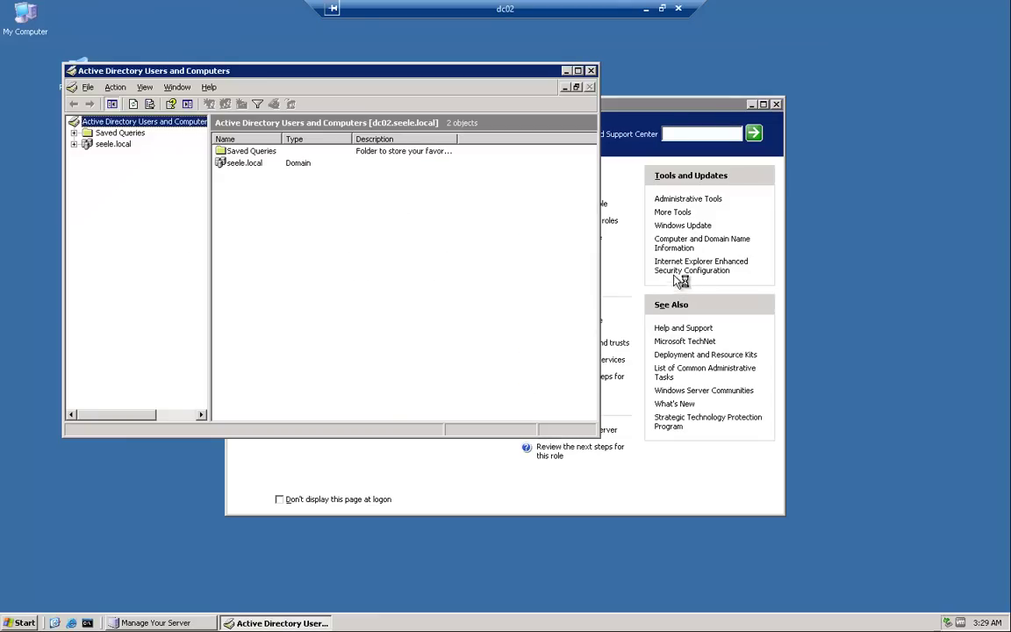
Set User cannot change password and Password never expires on the usr OU's replicated user.
left_click(74, 144)
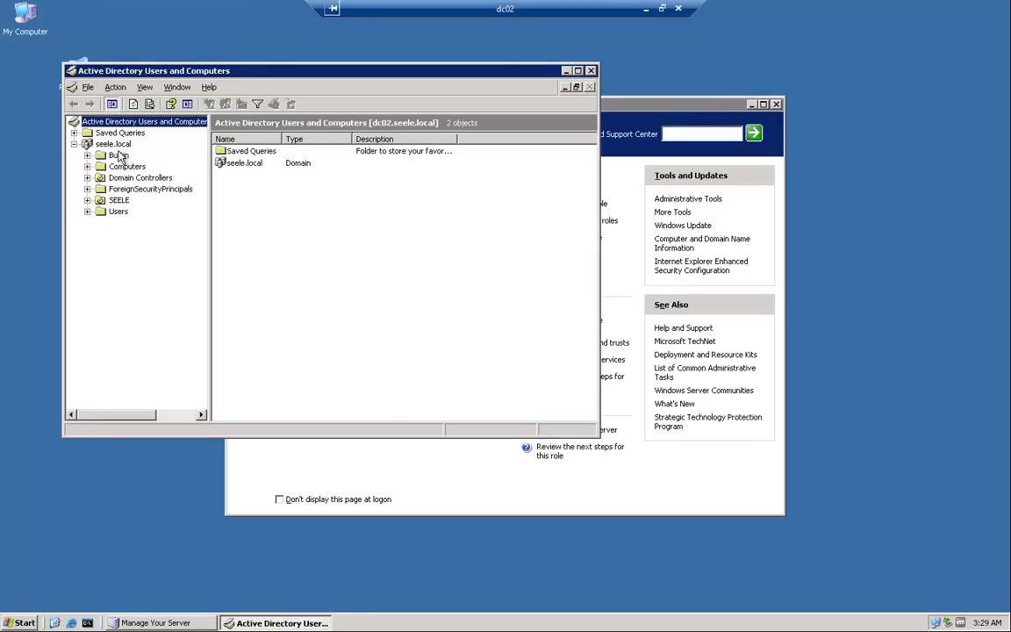
left_click(87, 200)
left_click(127, 257)
left_click(239, 177)
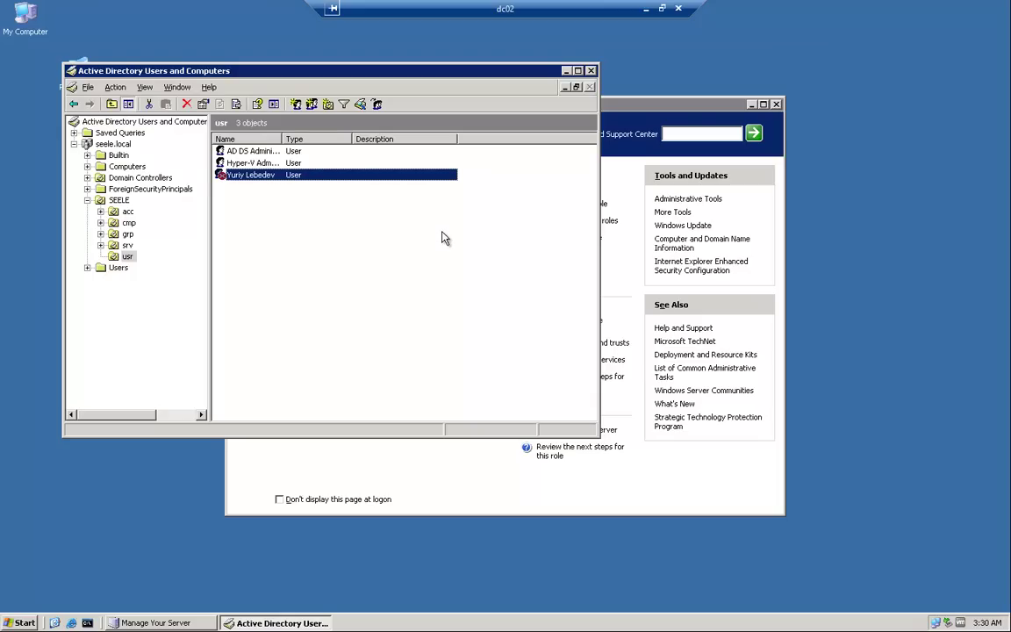
right_click(265, 178)
left_click(295, 332)
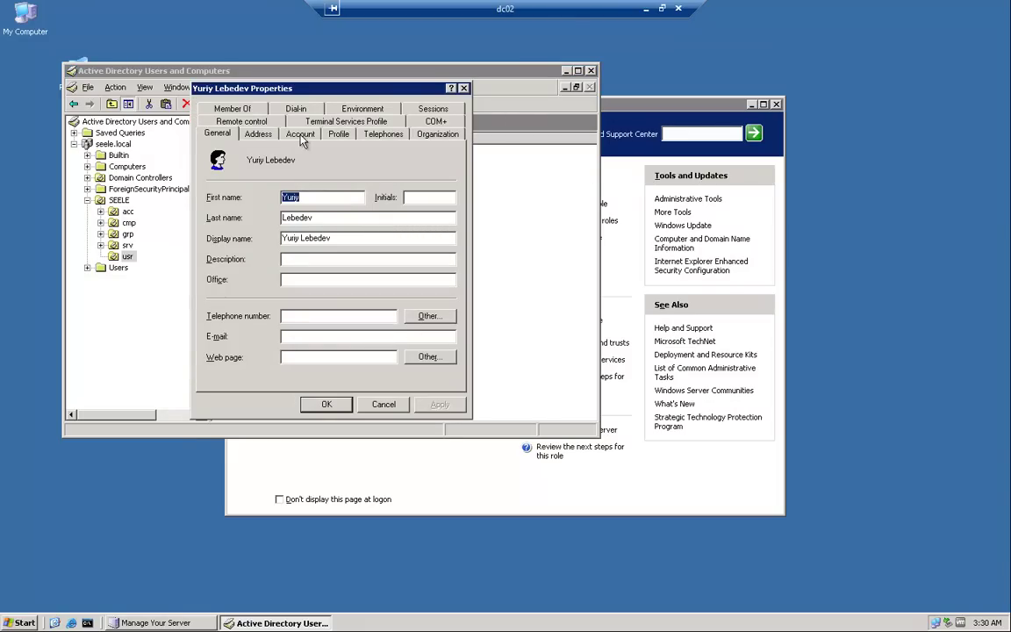
left_click(300, 136)
left_click(219, 292)
left_click(219, 303)
left_click(440, 405)
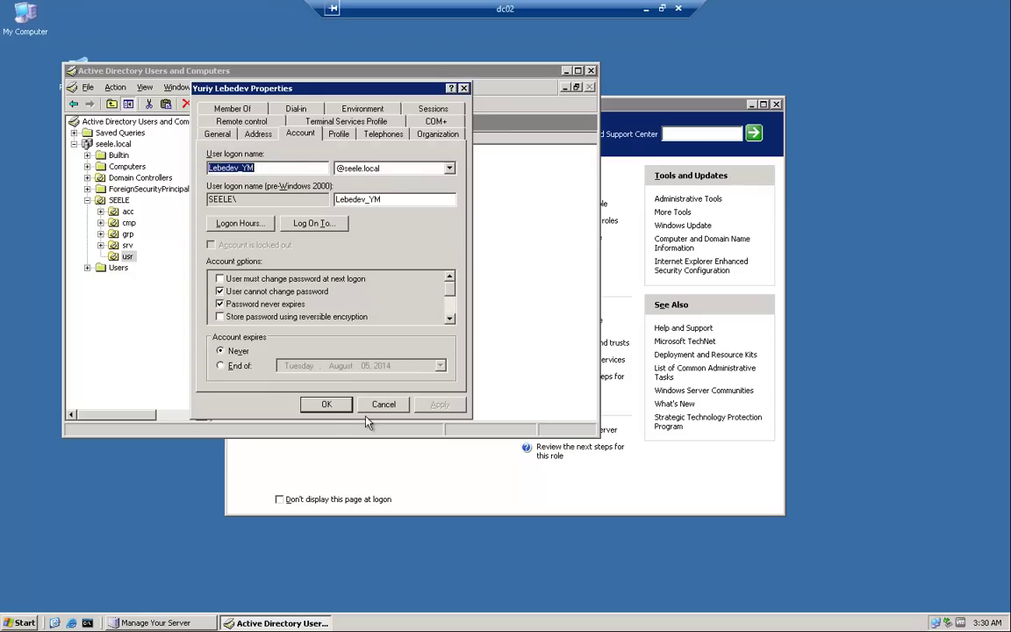
left_click(329, 408)
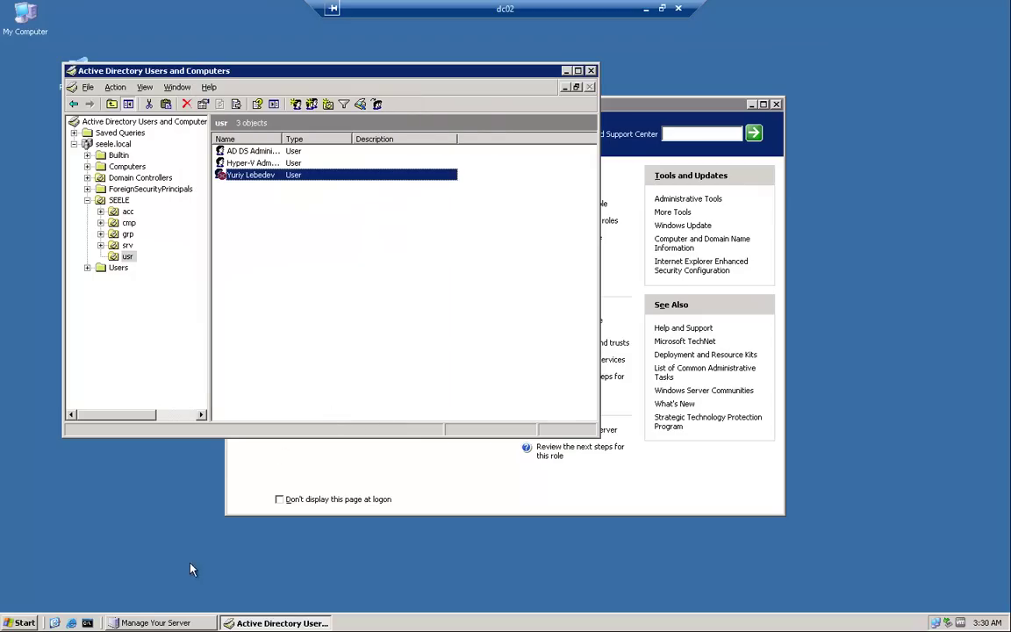
Enable the user by clearing Account is disabled and apply, then open a Command Prompt.
right_click(295, 289)
left_click(247, 178)
right_click(247, 180)
left_click(290, 333)
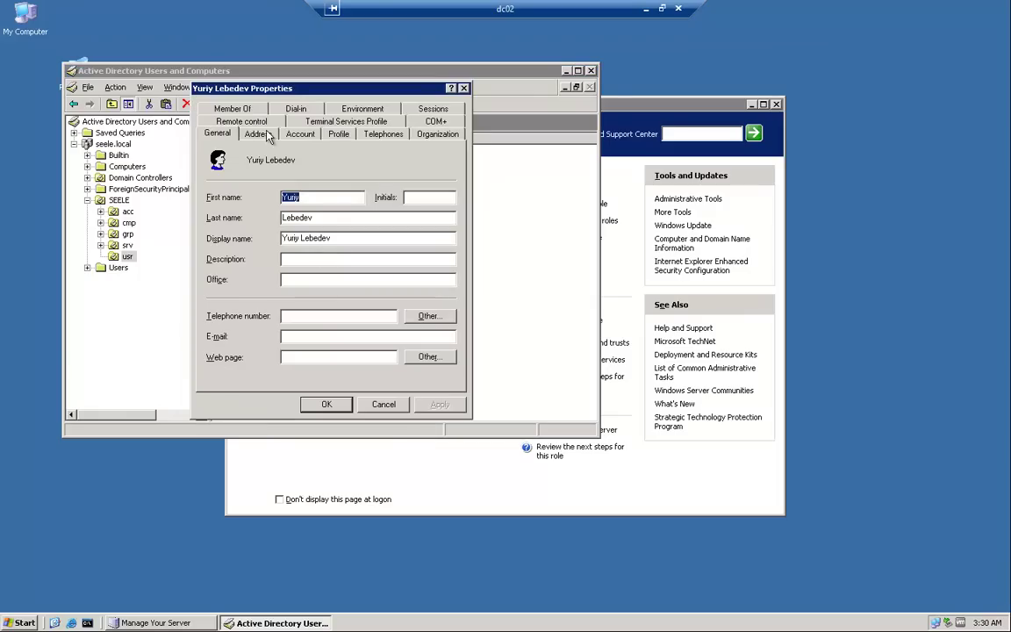
left_click(305, 135)
scroll(404, 276, "down", 2)
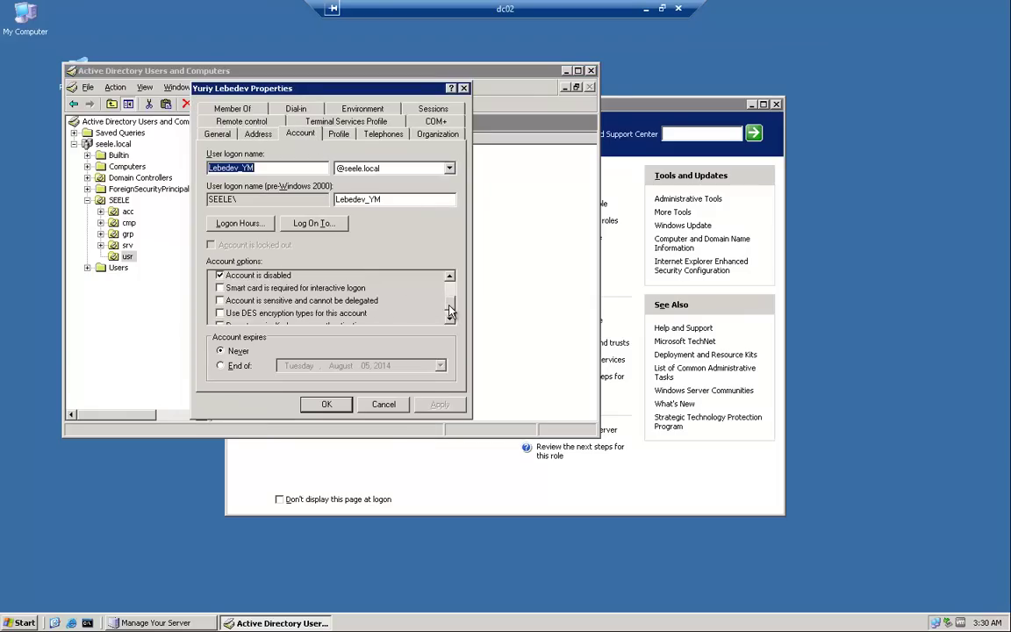
scroll(449, 290, "up", 2)
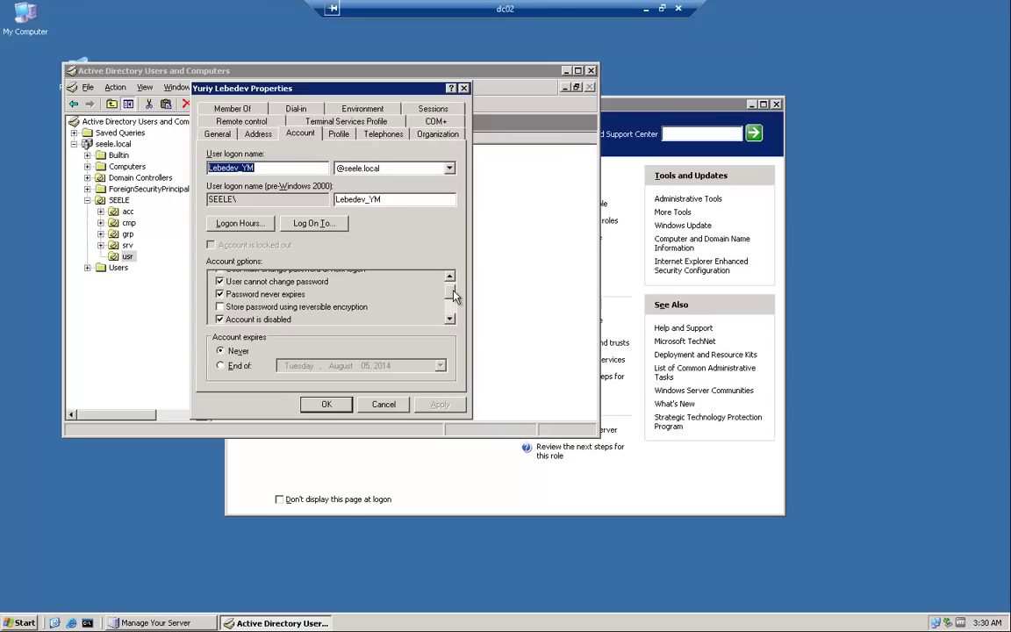
left_click(221, 317)
left_click(220, 316)
left_click(419, 403)
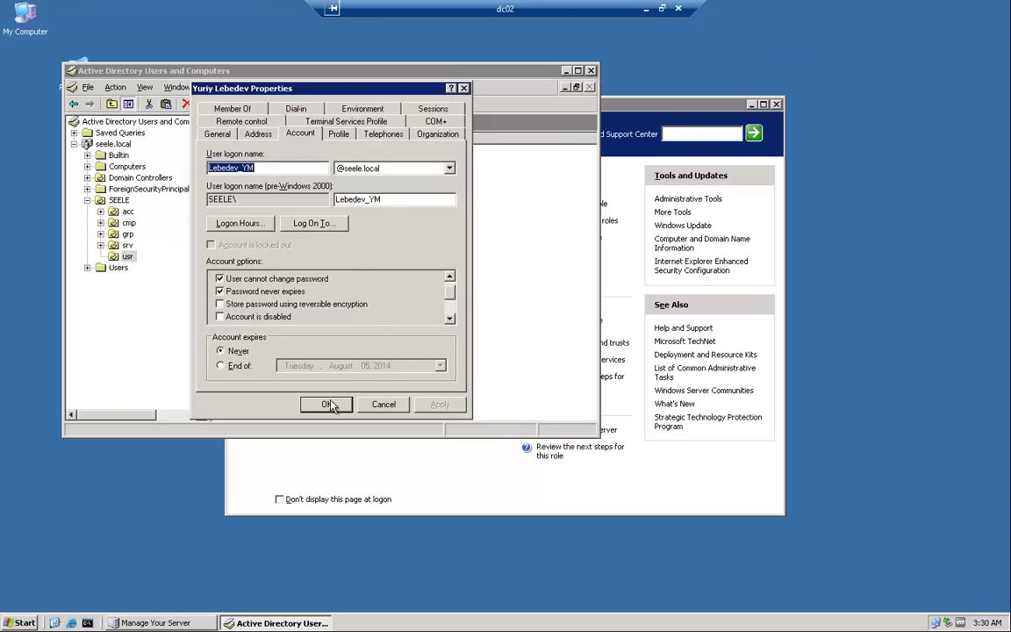
left_click(450, 278)
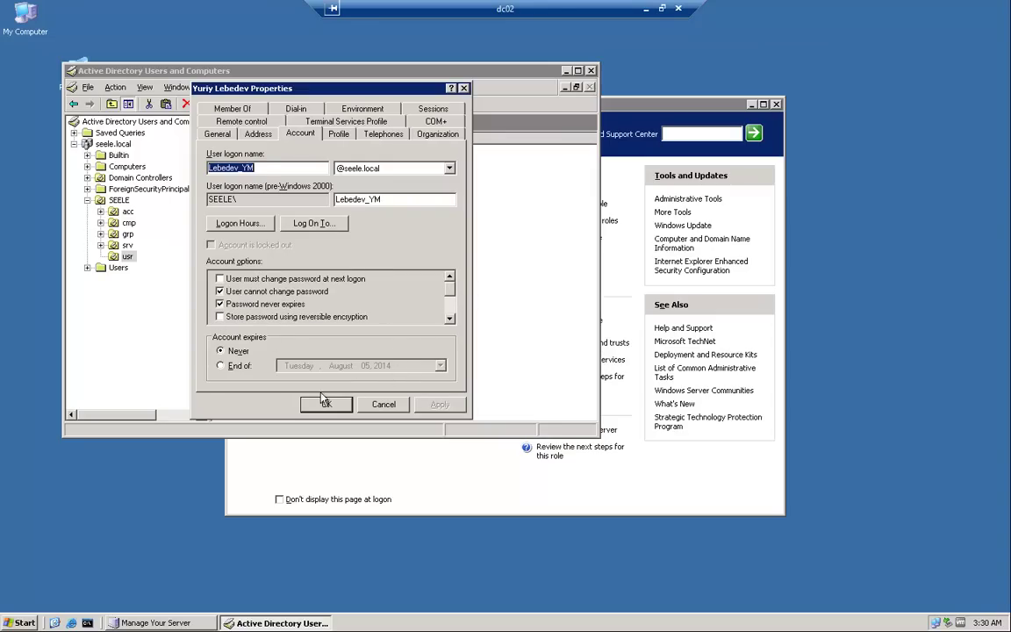
left_click(327, 404)
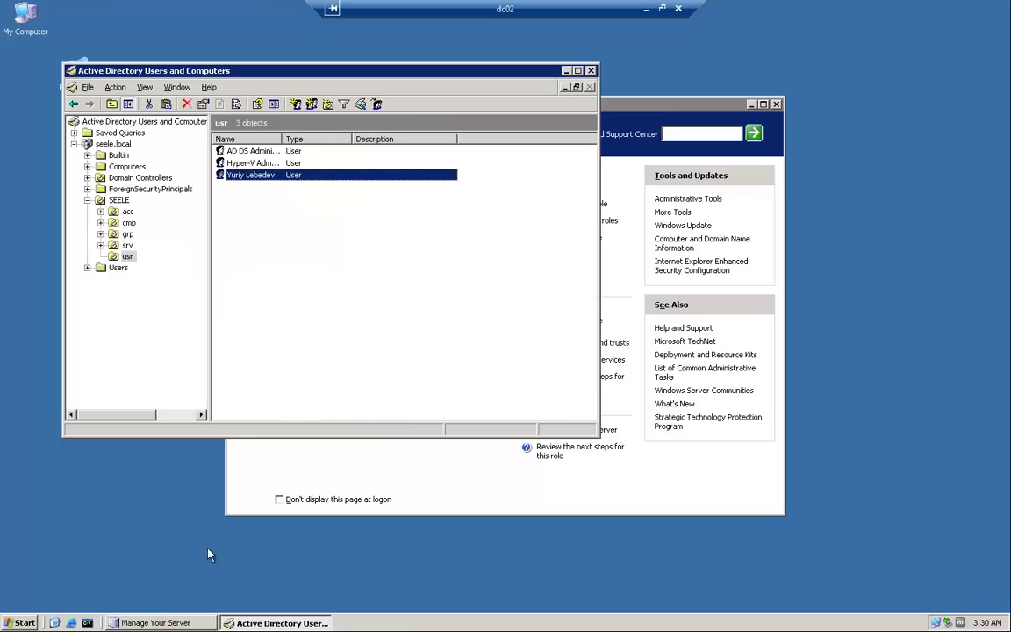
left_click(87, 622)
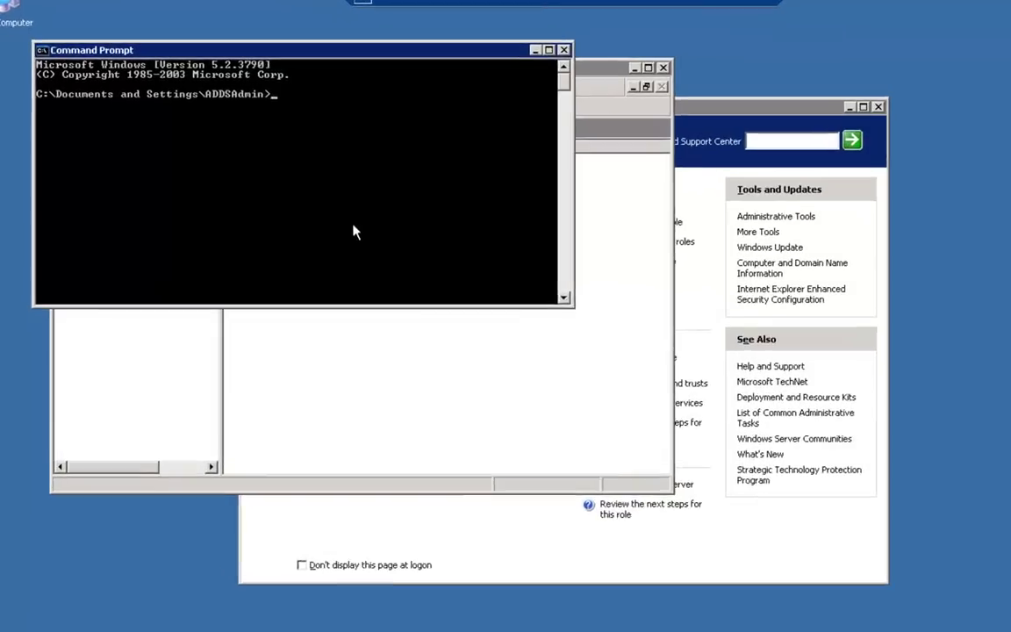
Run repadmin /syncall on dc02 to replicate the account changes.
type("re")
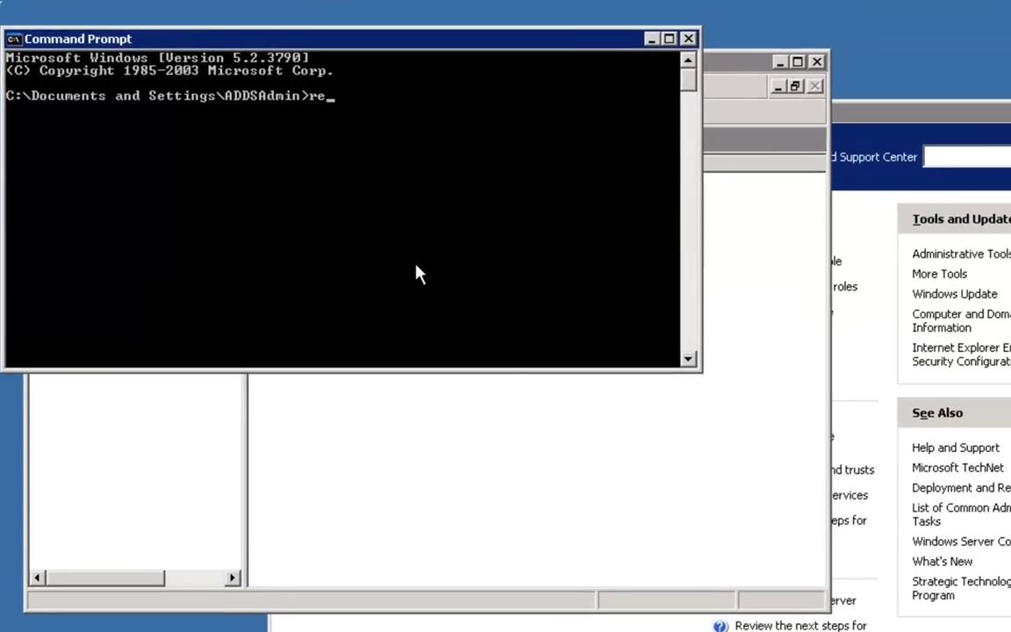
type("padmin /syncall")
key("Return")
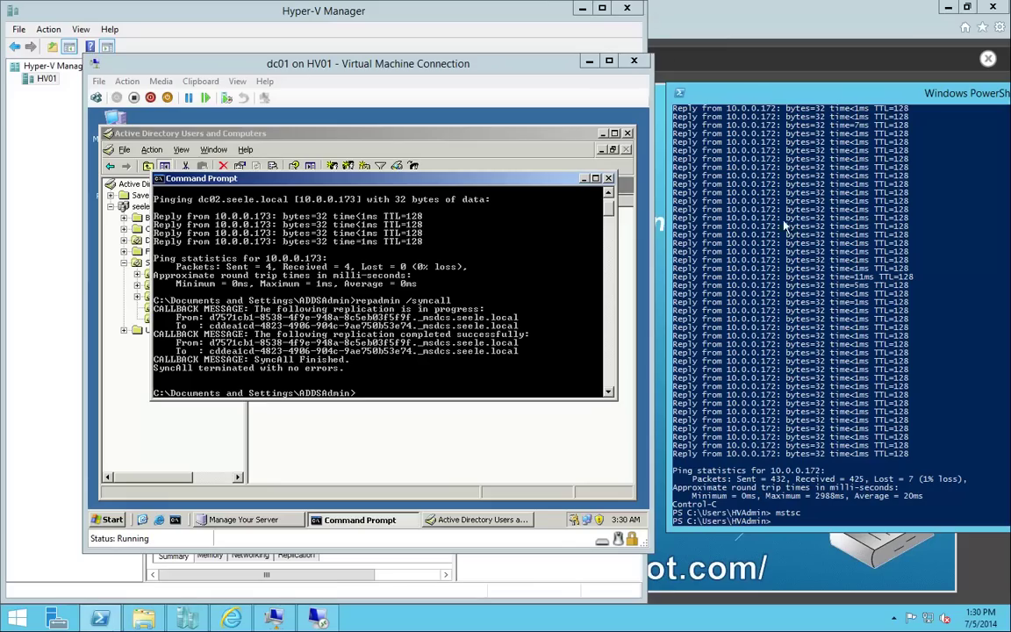
Refresh the usr OU in dc01's directory and check the new user now shows enabled.
left_click(467, 450)
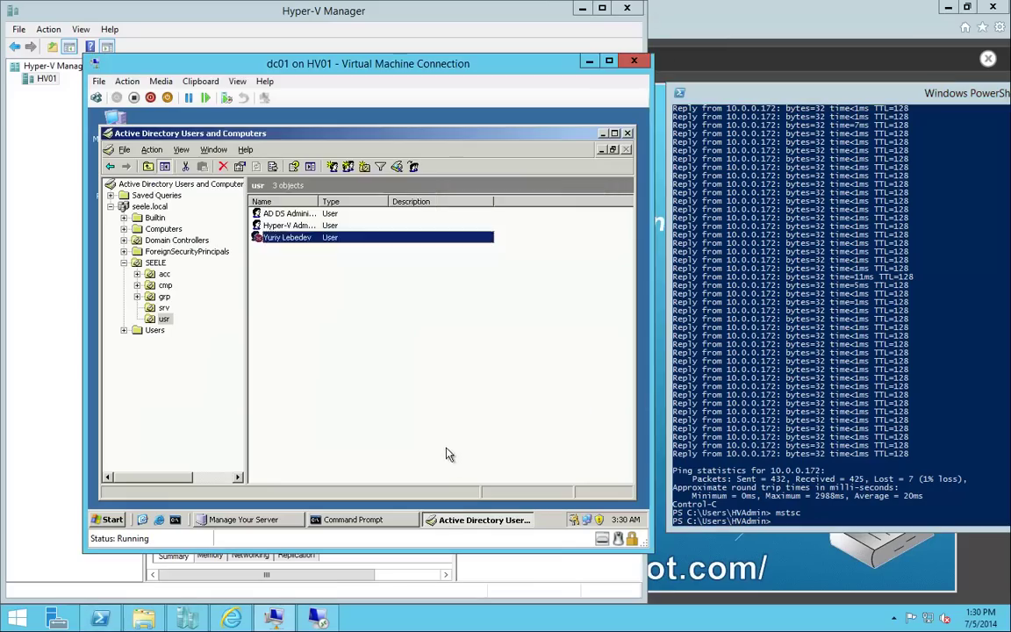
right_click(316, 260)
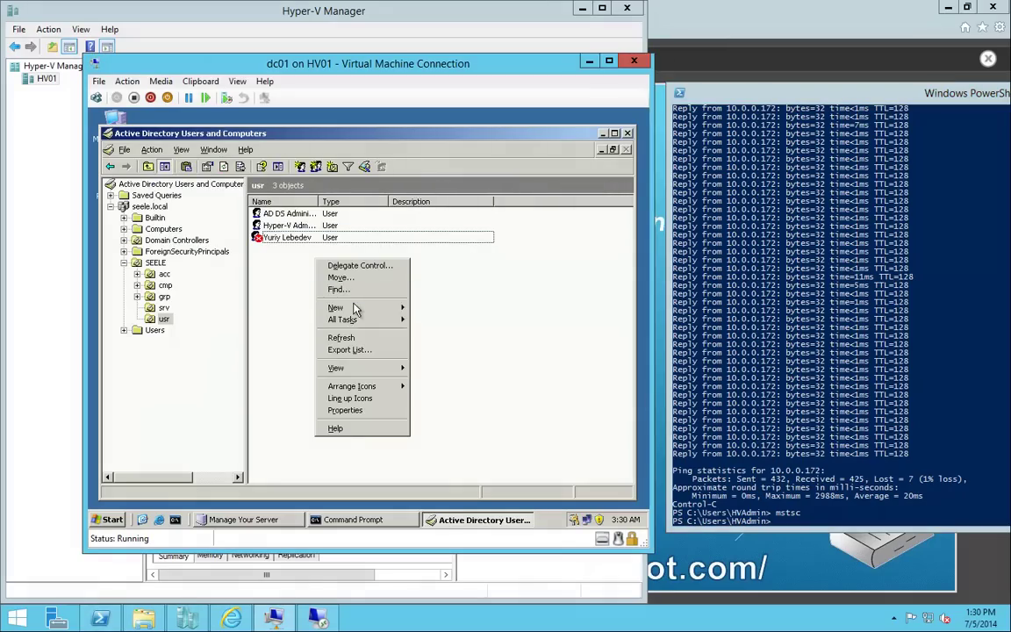
left_click(223, 170)
left_click(286, 237)
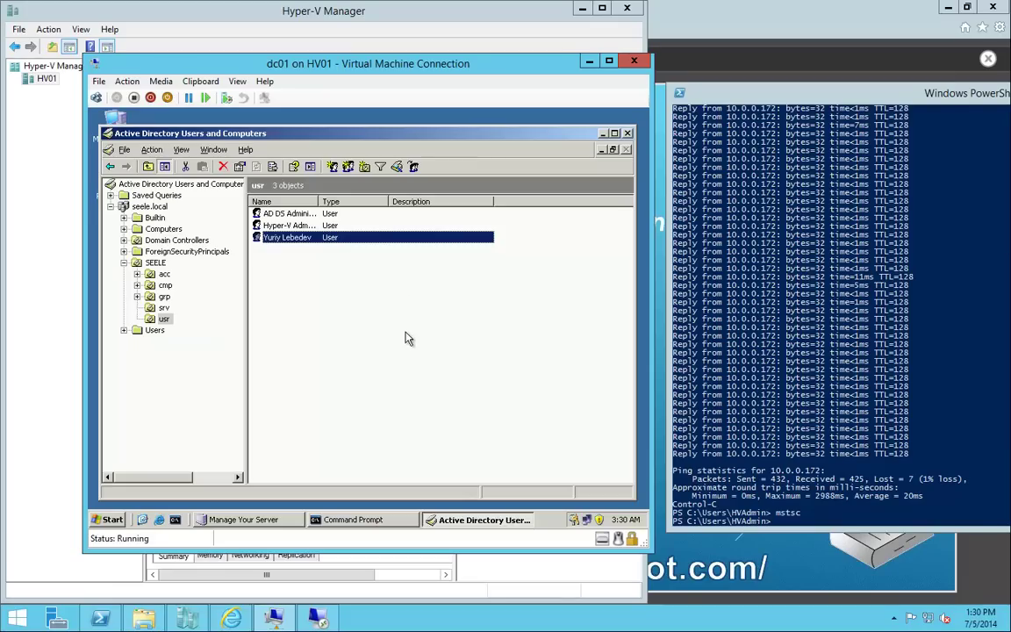
left_click(817, 233)
Run netdom query fsmo and copy the output showing dc01.seele.local holds all five roles.
key("Return")
key("Return")
type("ne")
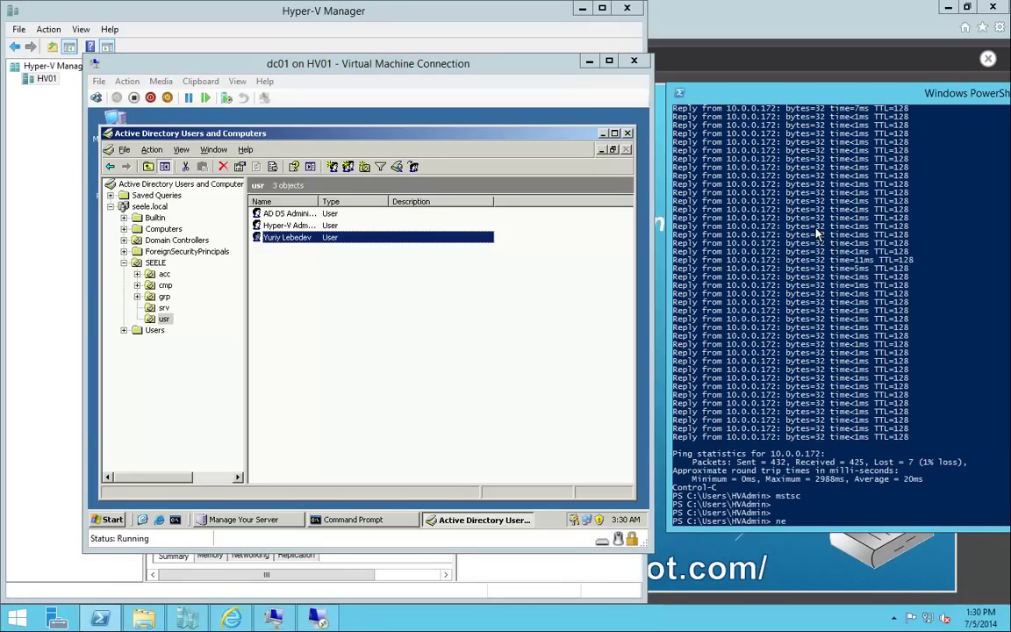
type("tdom quer")
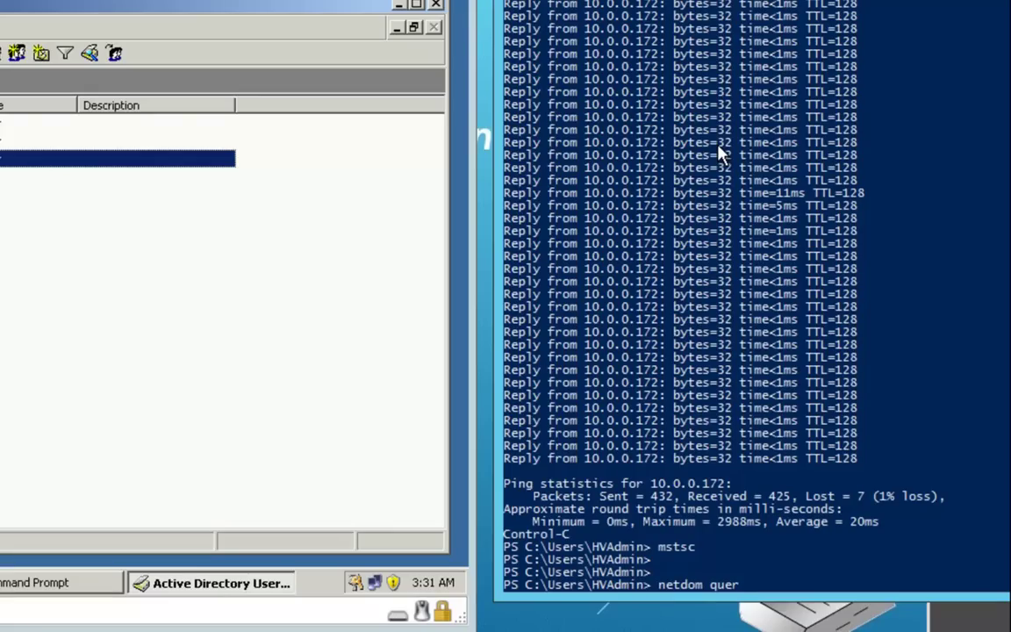
type("y fsmo")
key("Return")
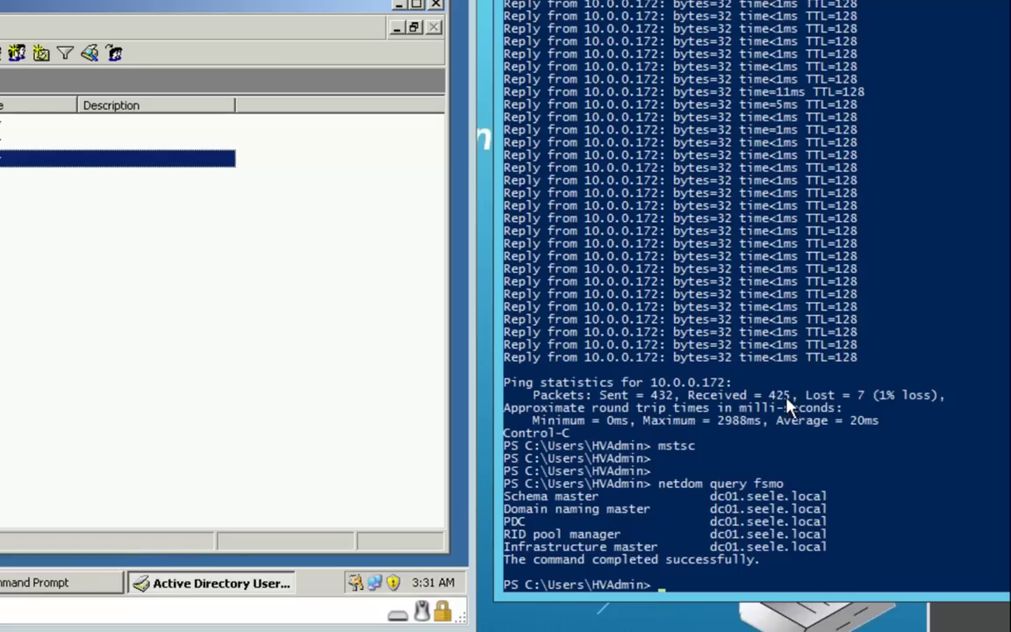
left_click_drag(713, 481, 496, 567)
right_click(838, 503)
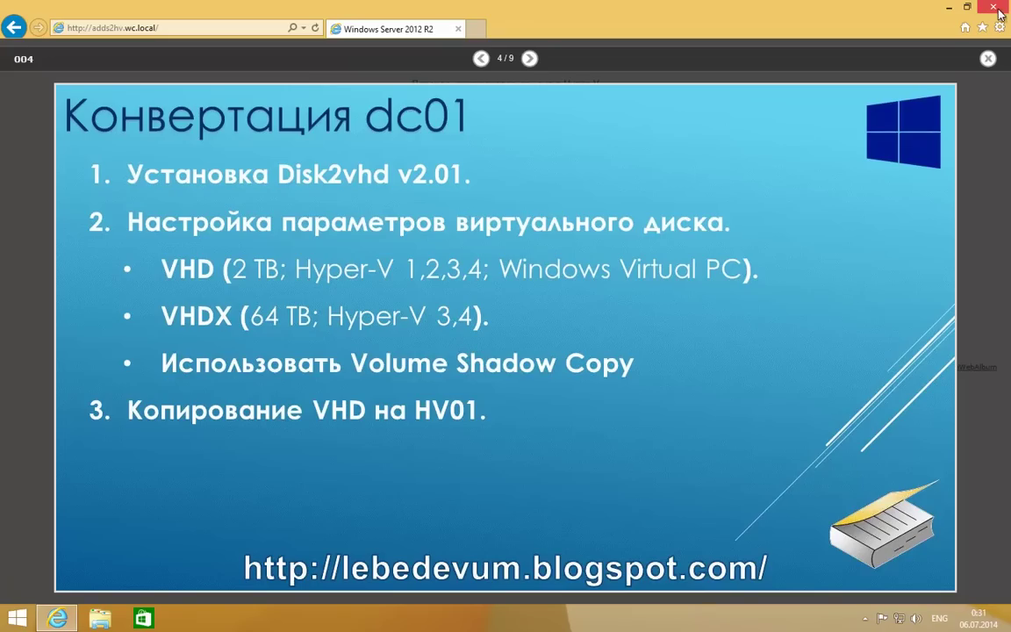
Close the slideshow and launch Windows PowerShell from the Apps view to run logoff.
key("alt+F4")
left_click(16, 617)
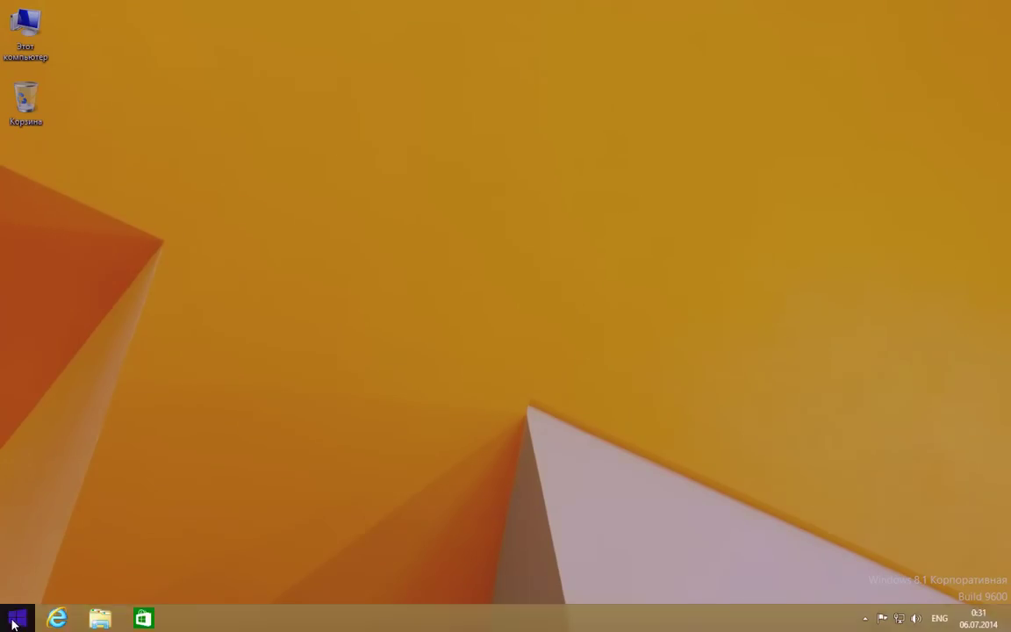
left_click(920, 60)
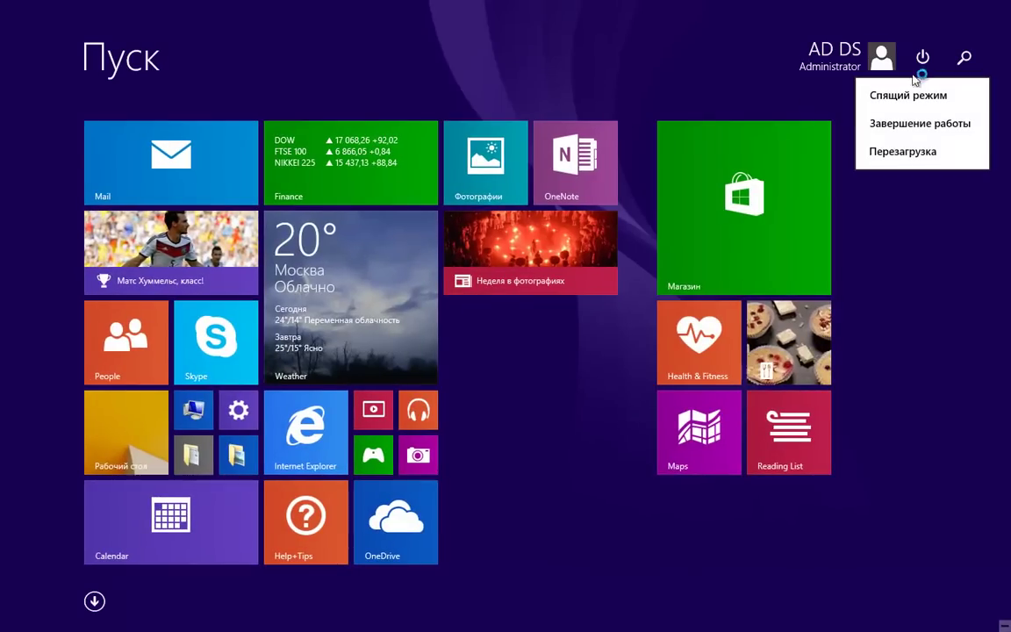
left_click(927, 150)
left_click(94, 602)
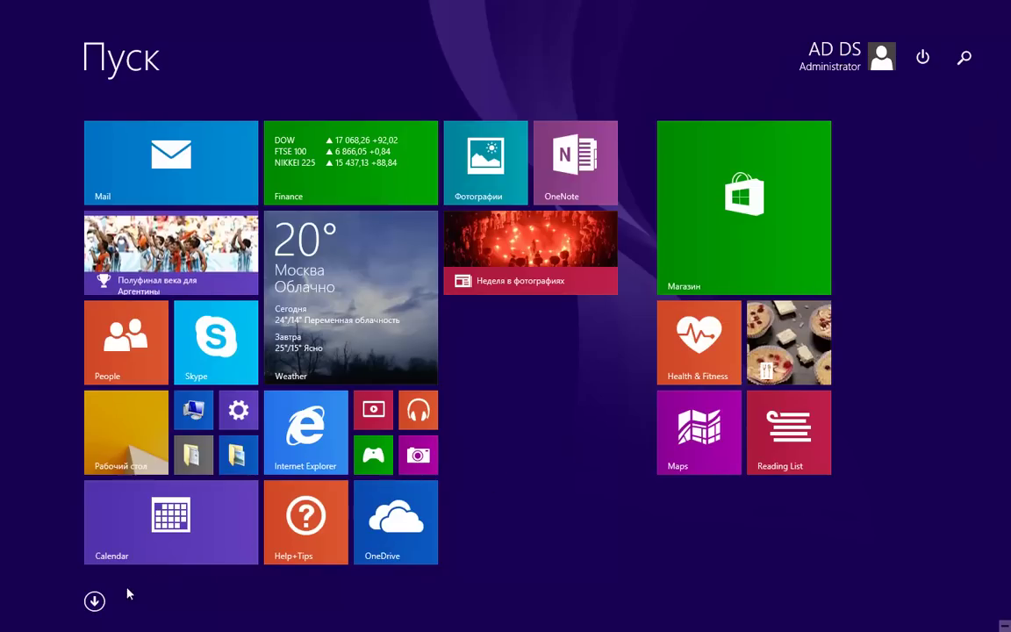
scroll(600, 242, "down", 5)
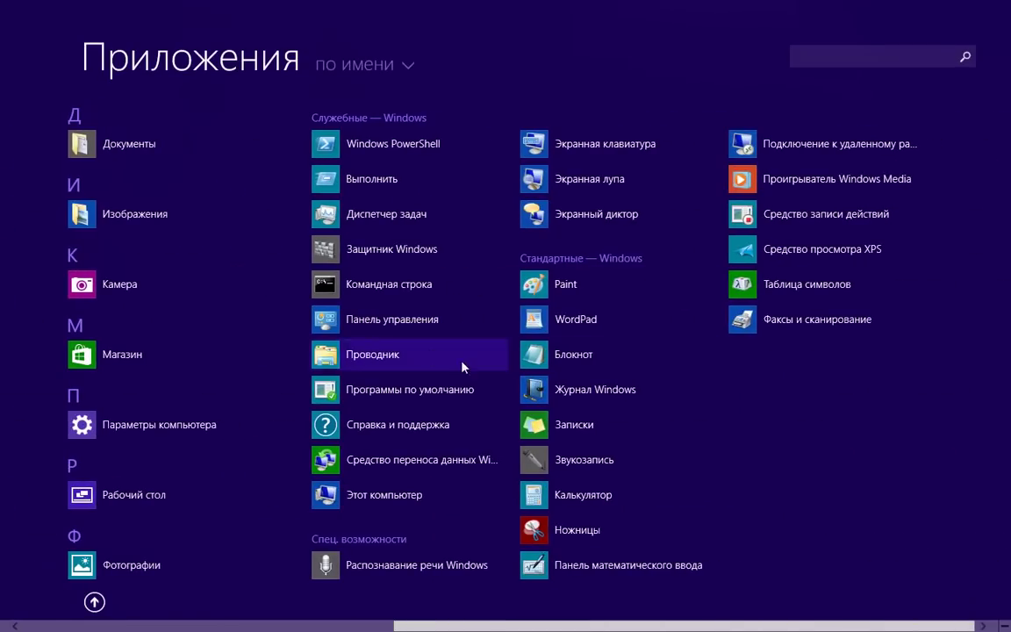
left_click(375, 149)
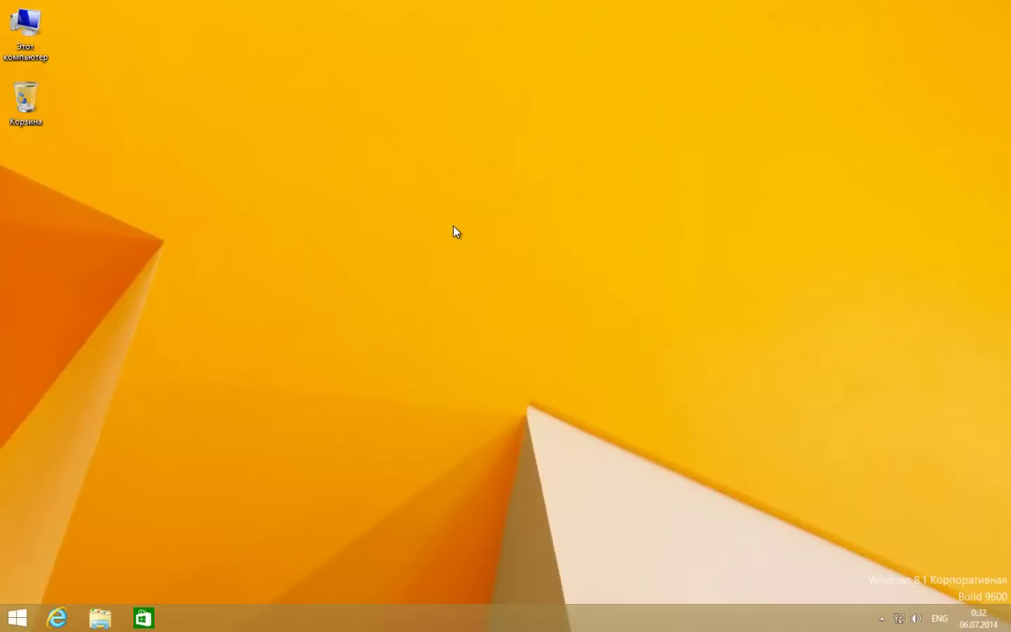
type("I")
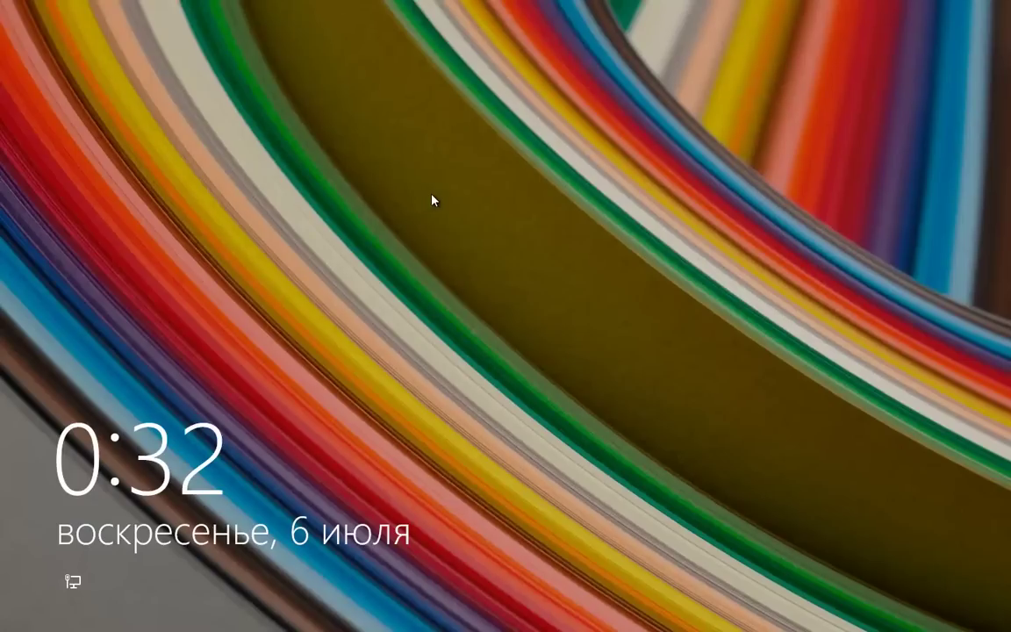
Sign in via Other user with the domain user's name and password.
left_click(386, 214)
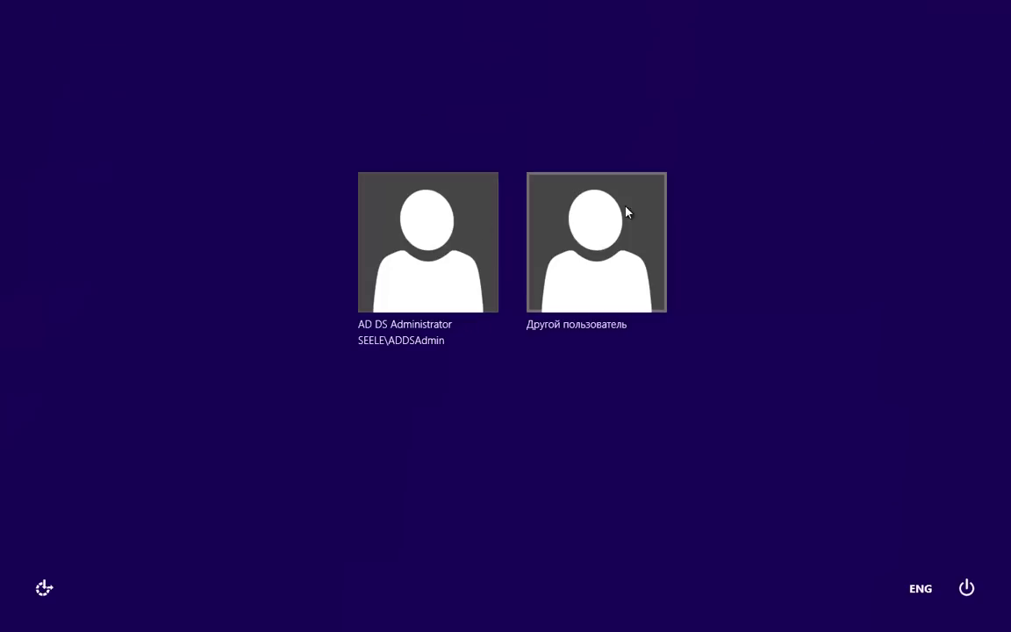
left_click(614, 234)
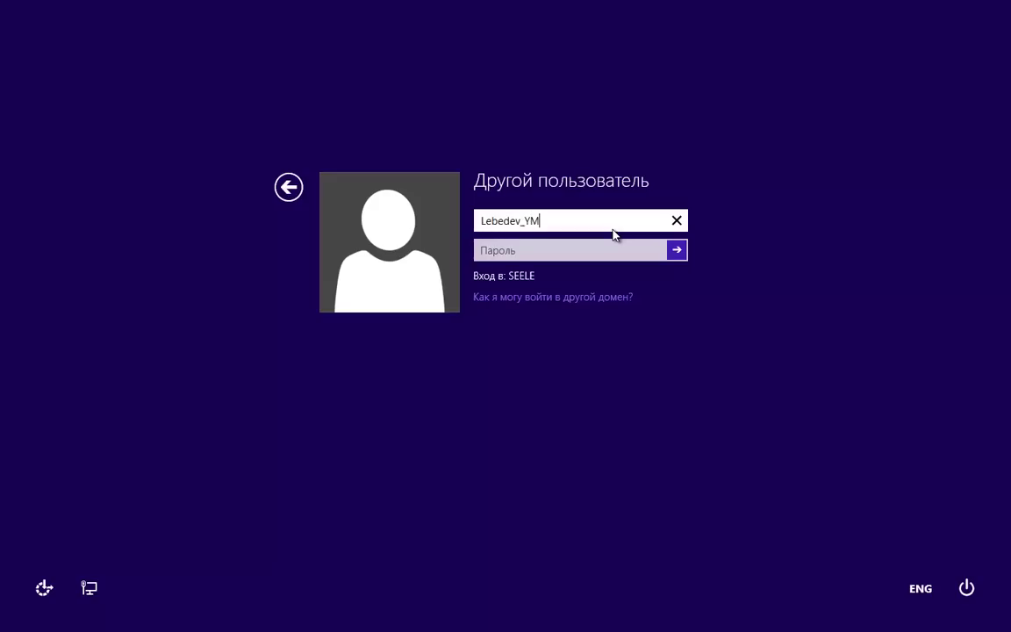
key("Tab")
type("1*****")
key("Return")
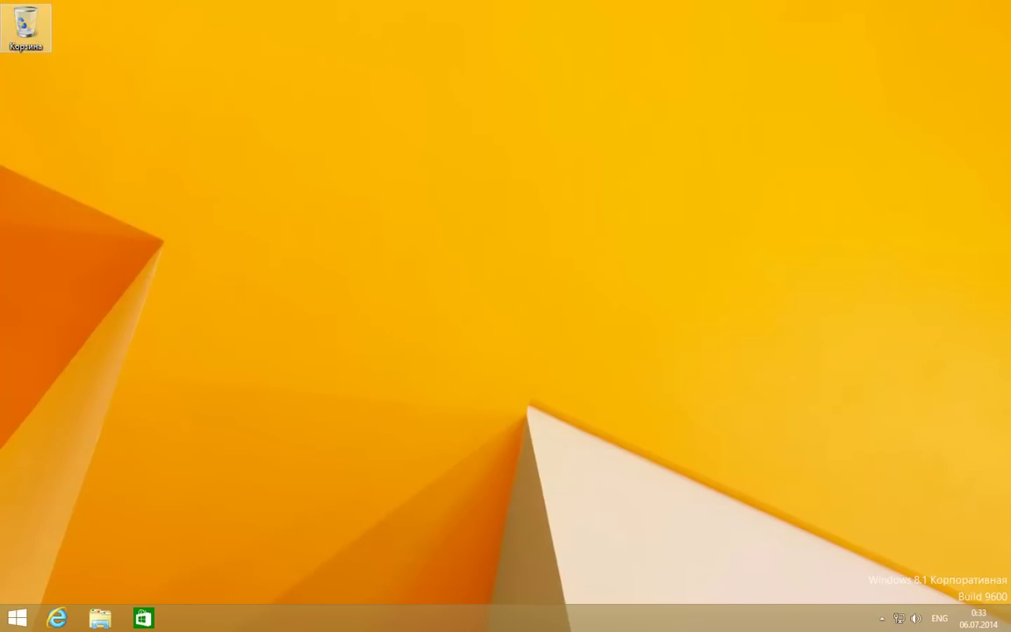
key("ctrl+alt+Delete")
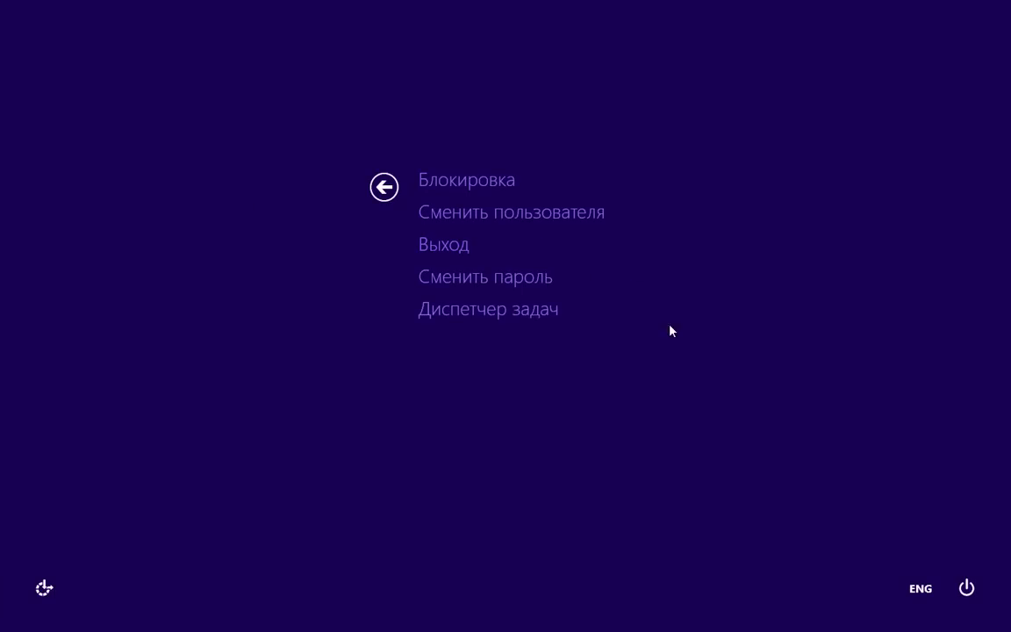
left_click(533, 279)
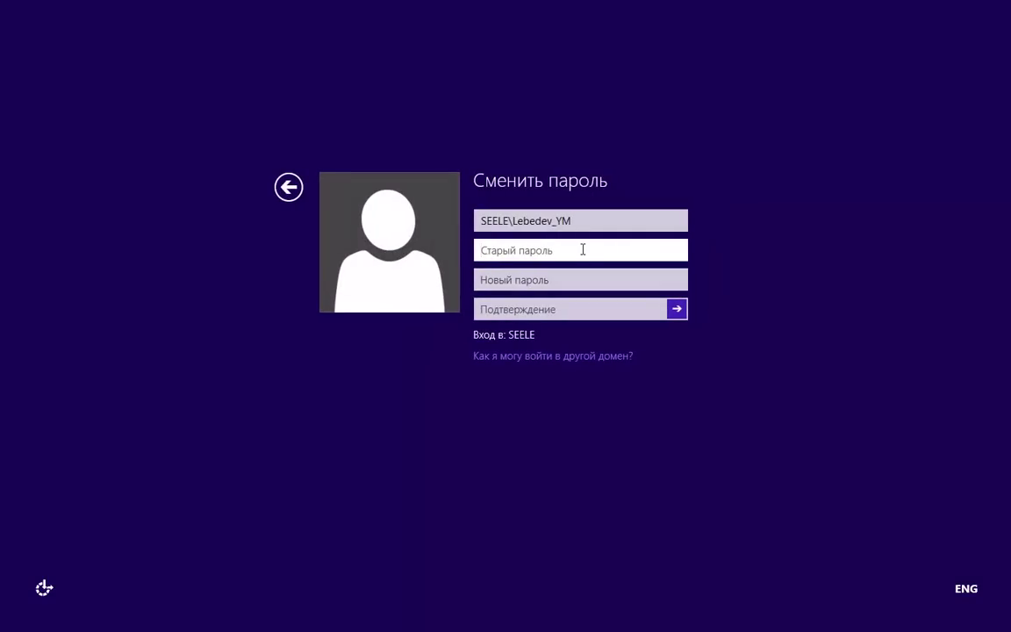
type("*******")
key("Tab")
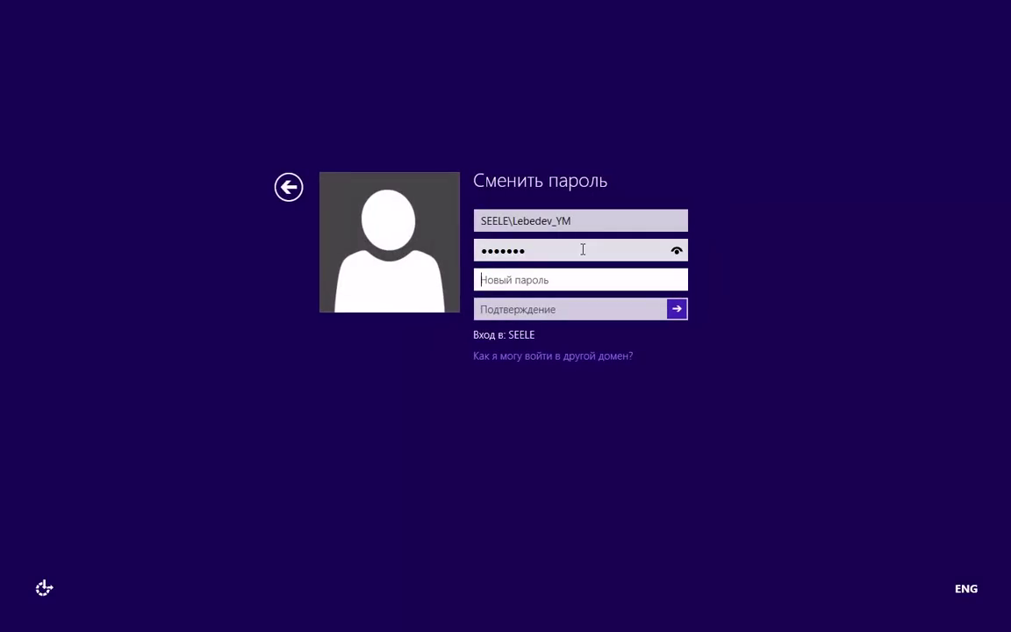
type("*******")
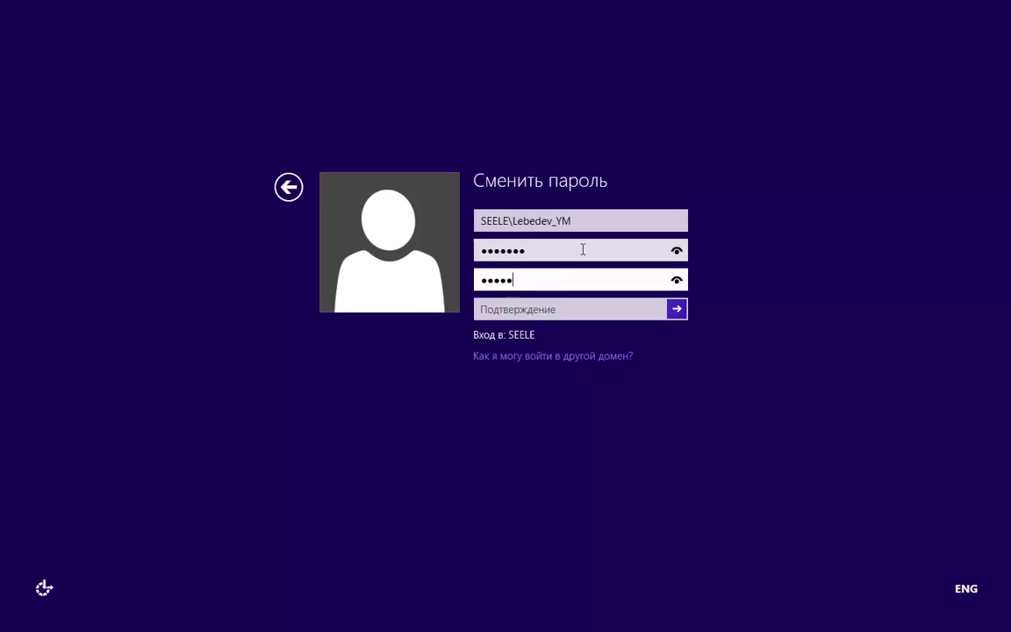
key("Tab")
type("***")
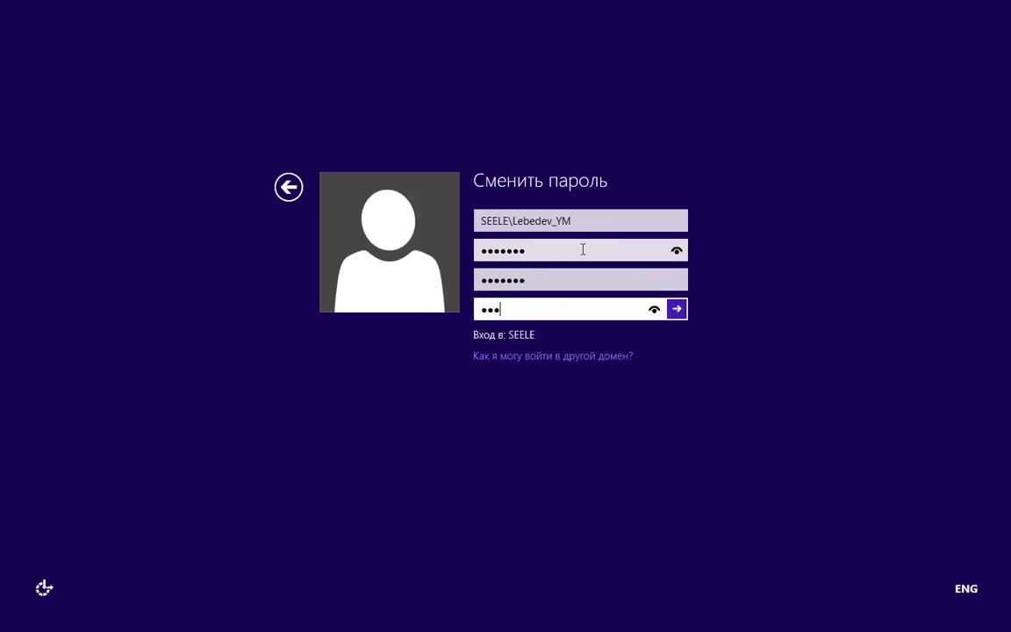
type("****")
key("Return")
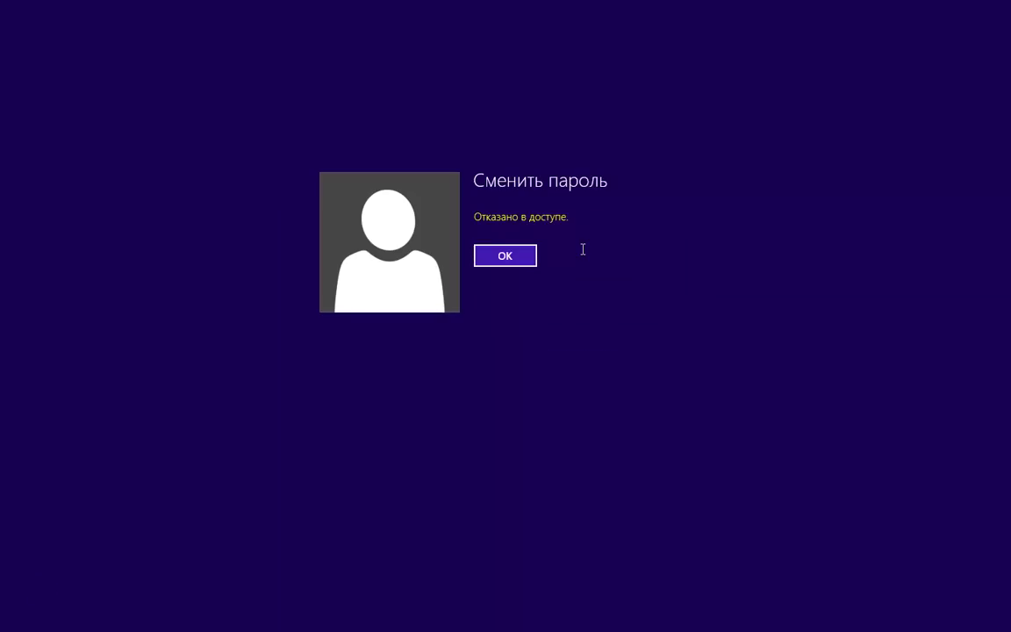
left_click(531, 256)
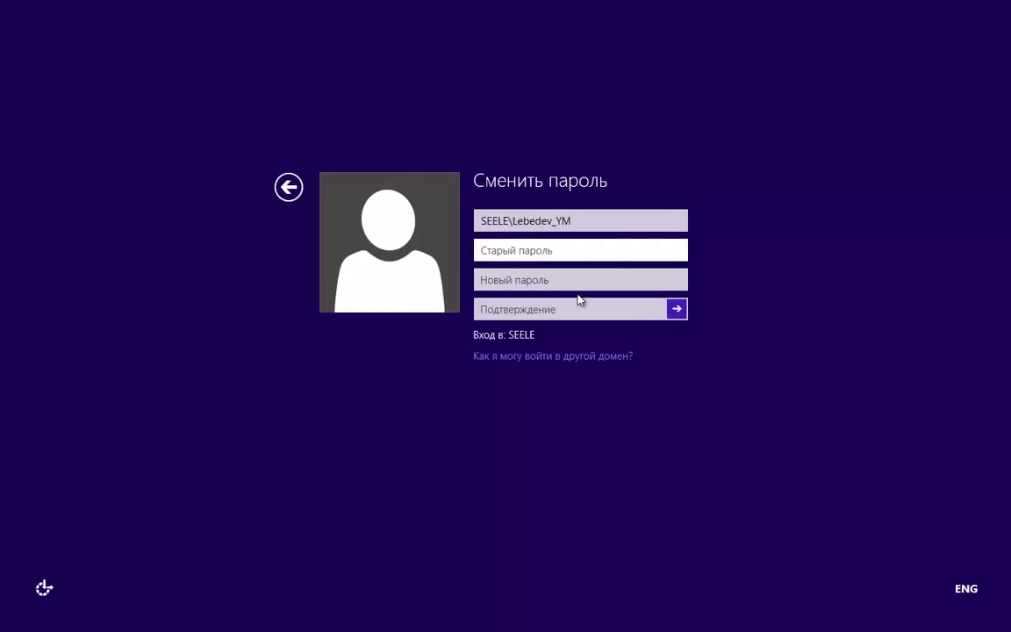
left_click(289, 190)
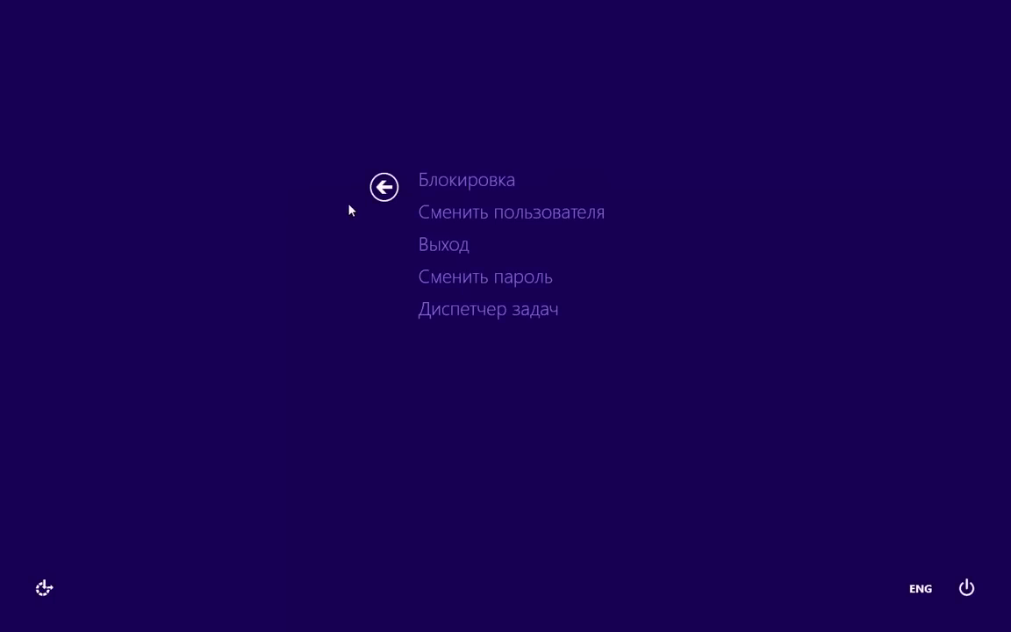
left_click(383, 186)
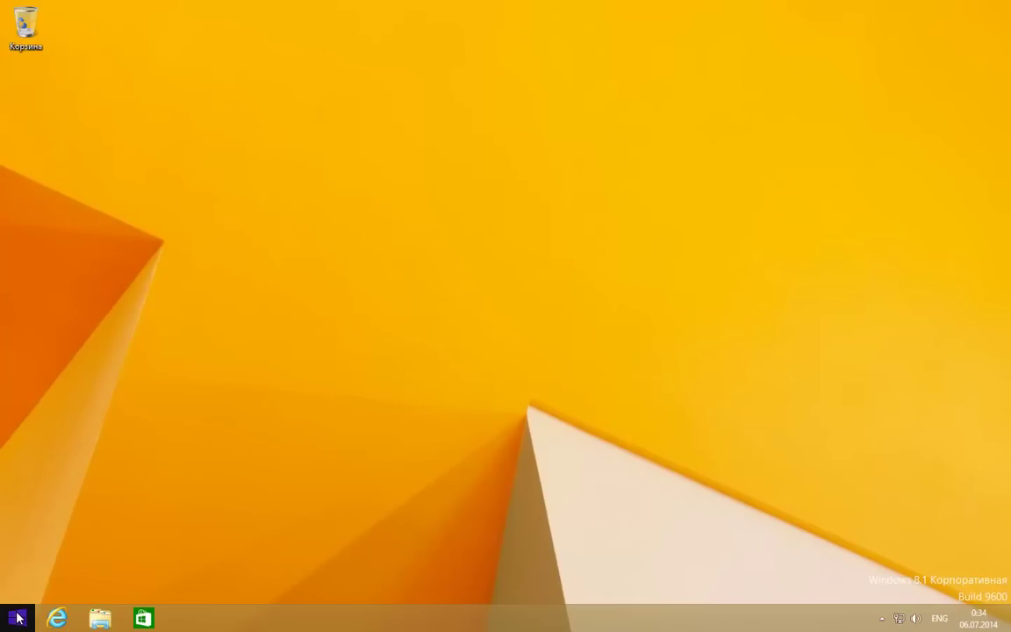
Open Internet Explorer maximized and load adds2hv.wc.local.
left_click(56, 618)
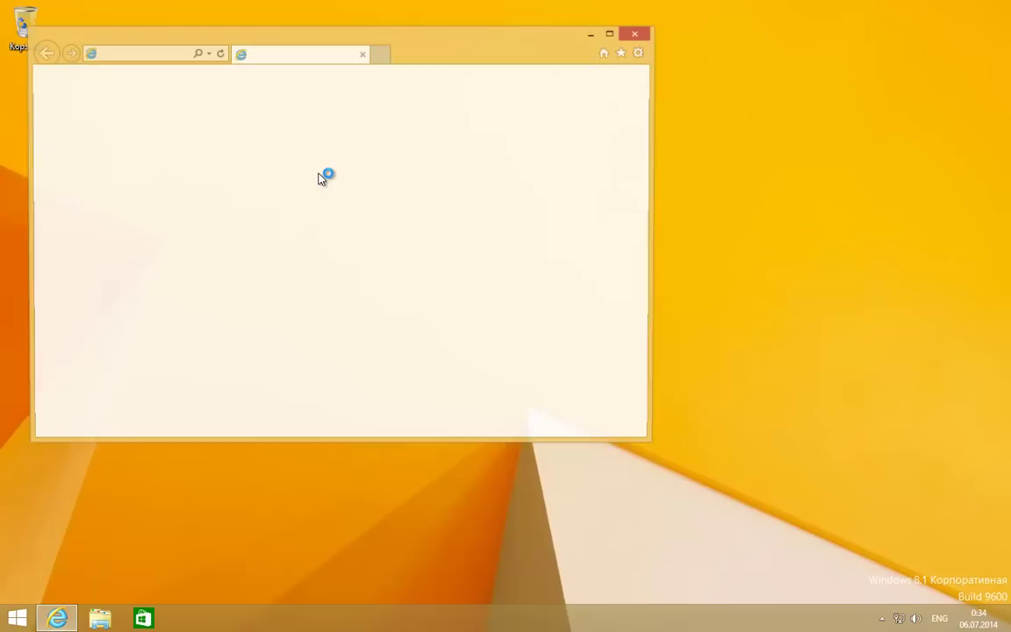
left_click(612, 35)
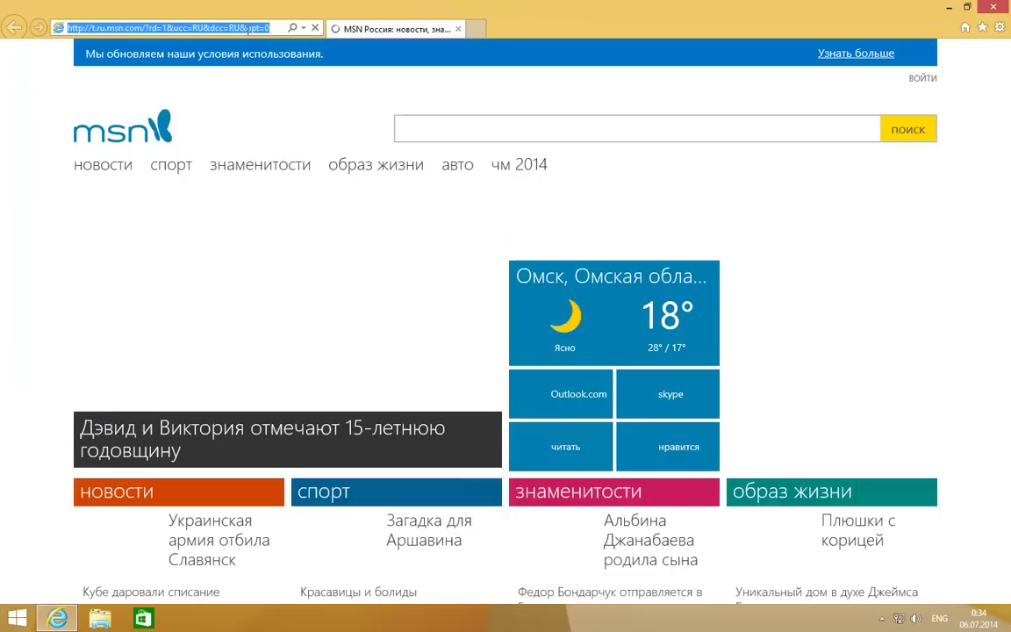
type("adds2hv.wc.local")
key("Return")
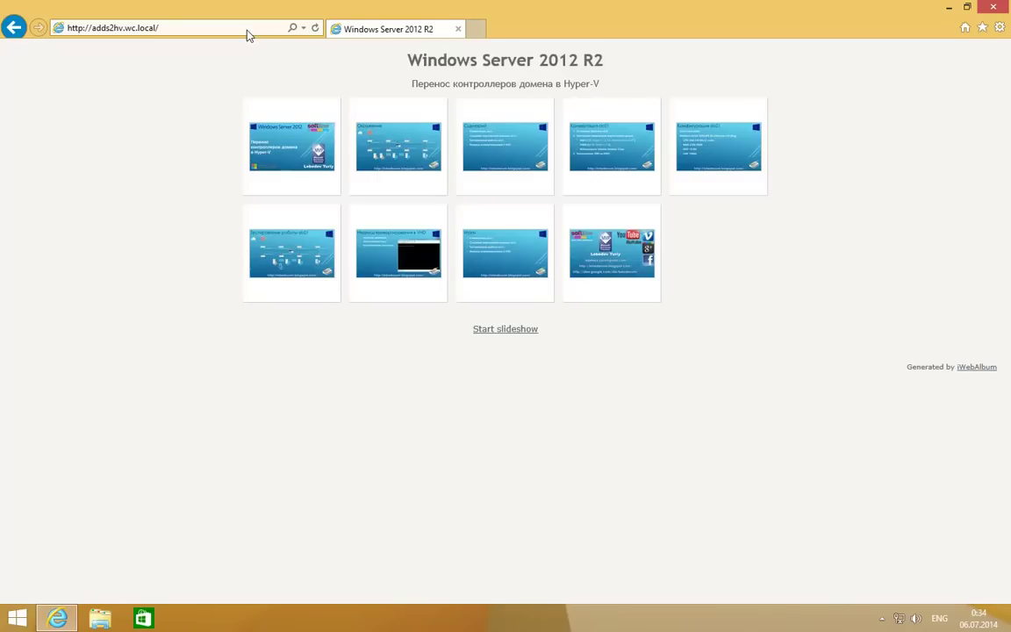